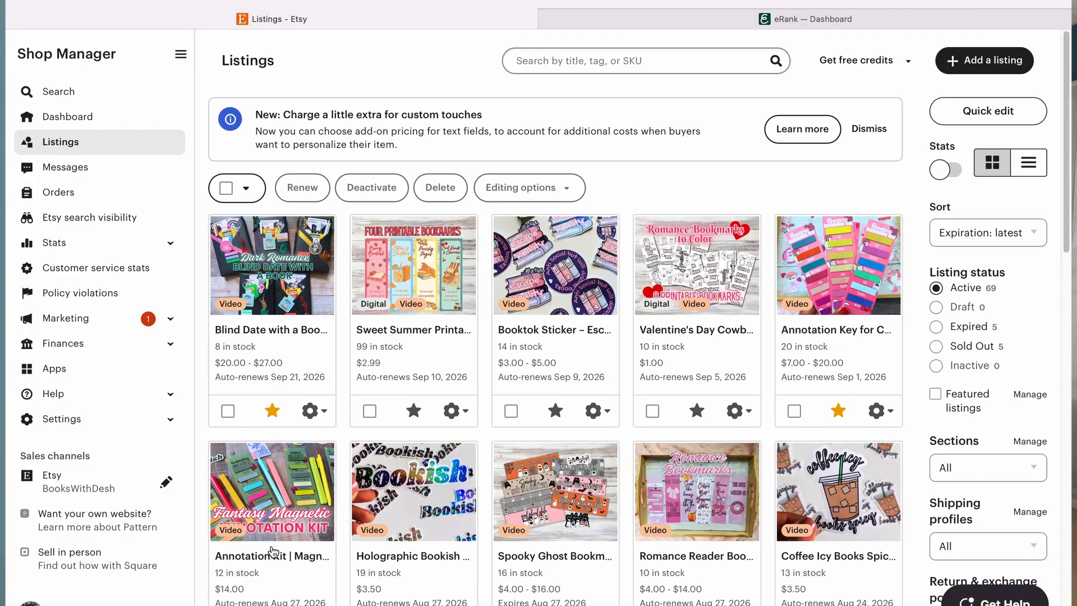
# Step: Open the Spooky Ghost Bookmarks listing in the listing editor
pyautogui.scroll(-2, 410, 494)
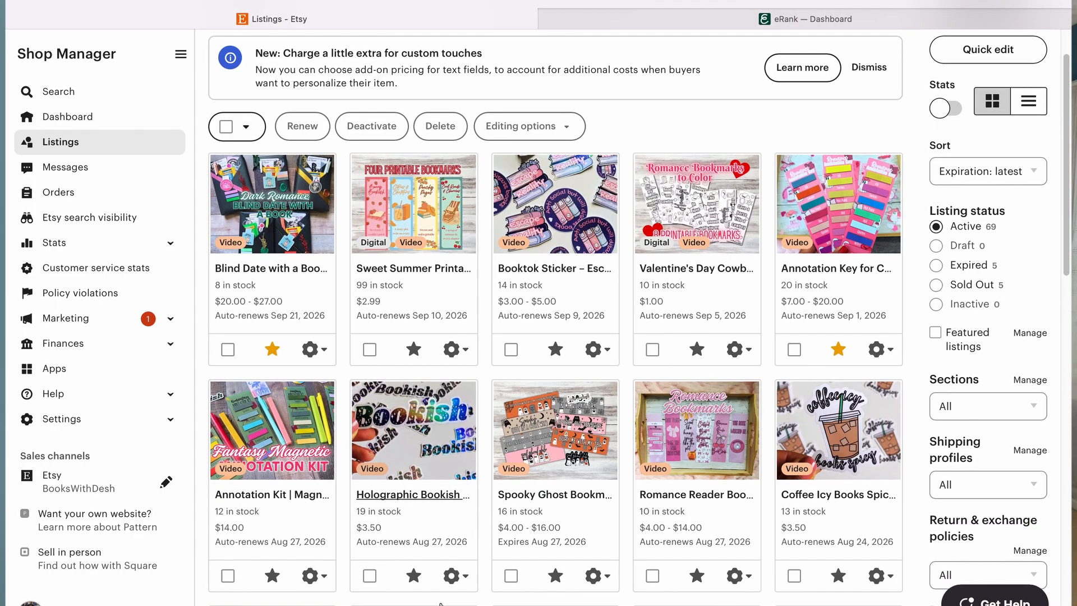
pyautogui.click(554, 435)
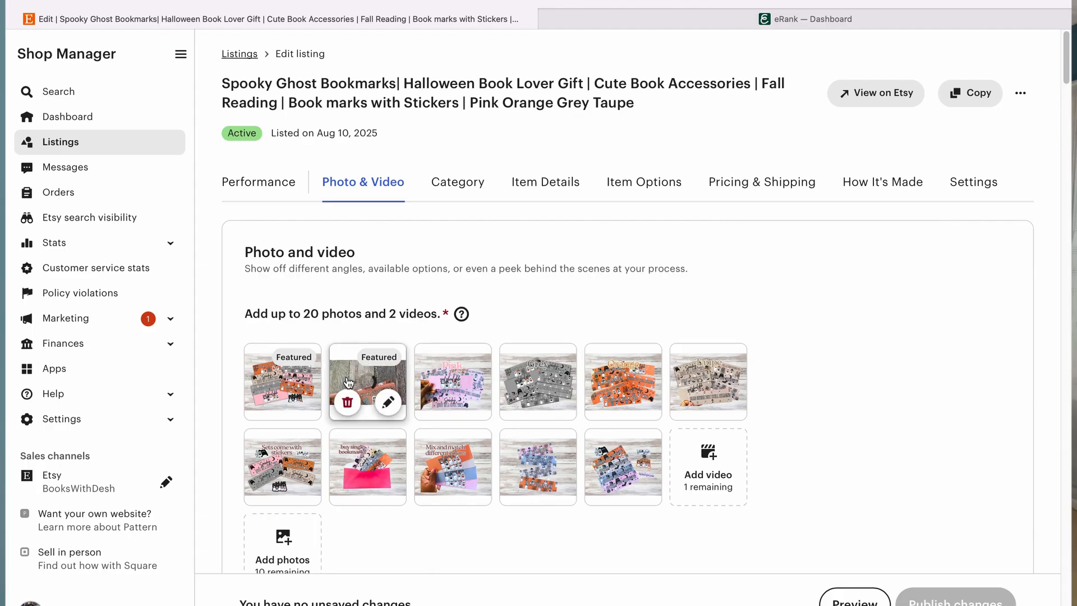
pyautogui.moveTo(293, 381)
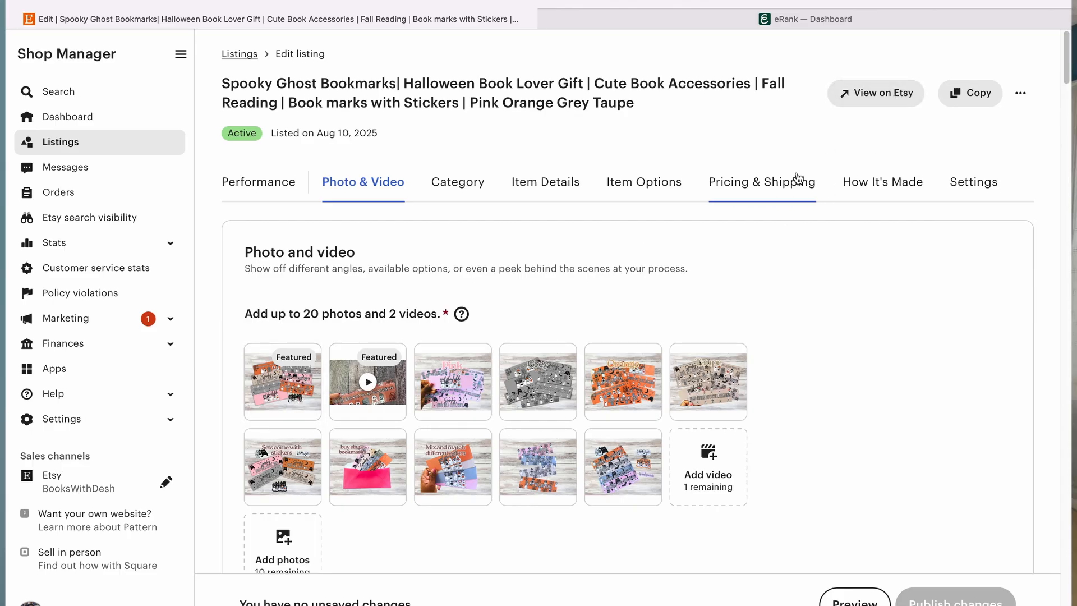
# Step: View the live listing on Etsy and browse its photos, video and color/quote options
pyautogui.click(866, 100)
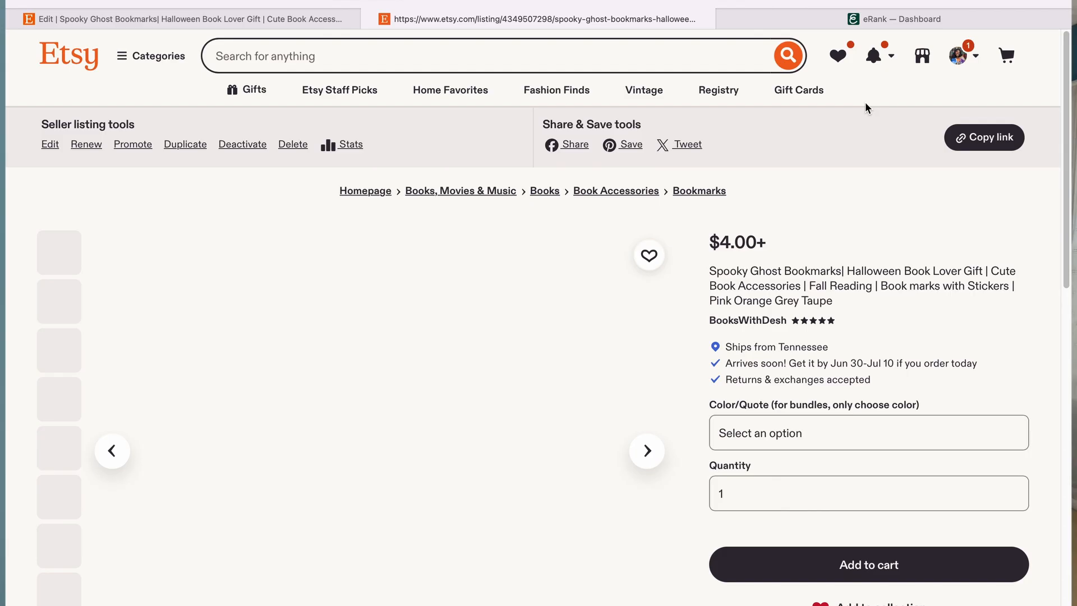
pyautogui.scroll(-2, 415, 362)
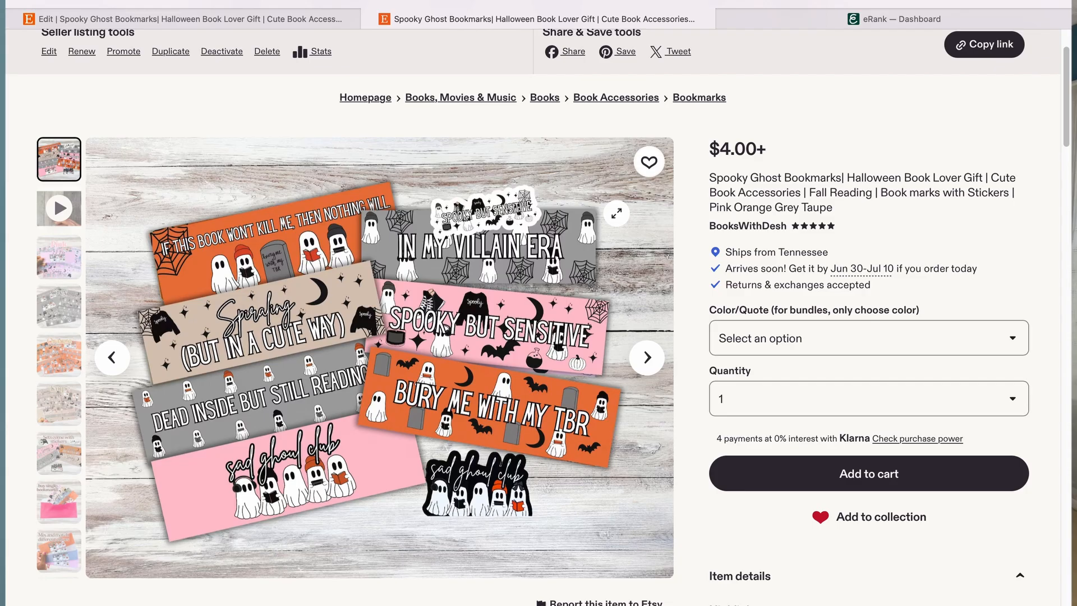
pyautogui.click(648, 359)
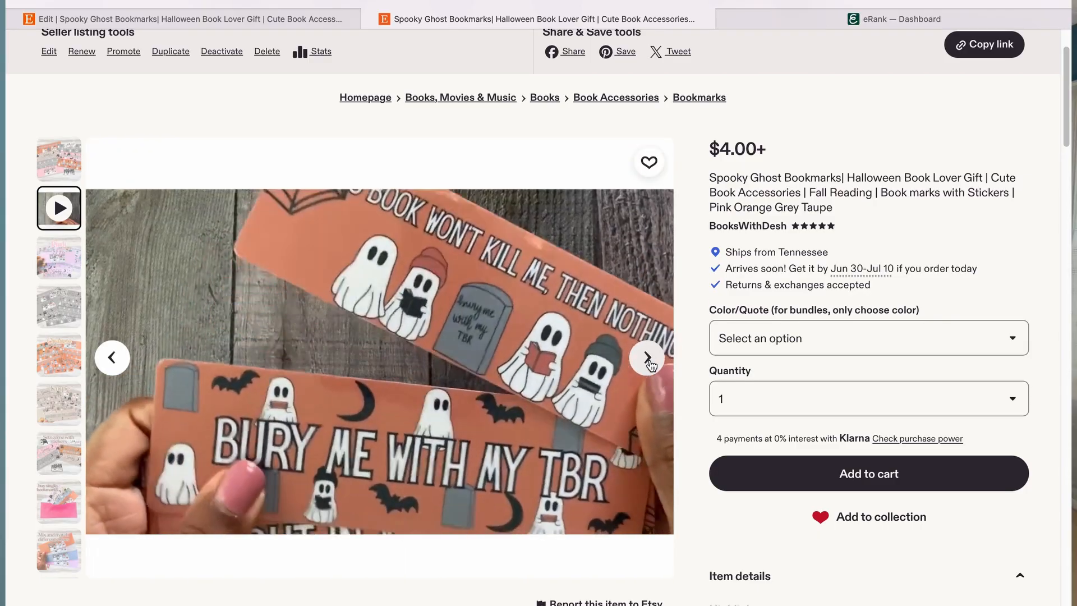
pyautogui.click(647, 359)
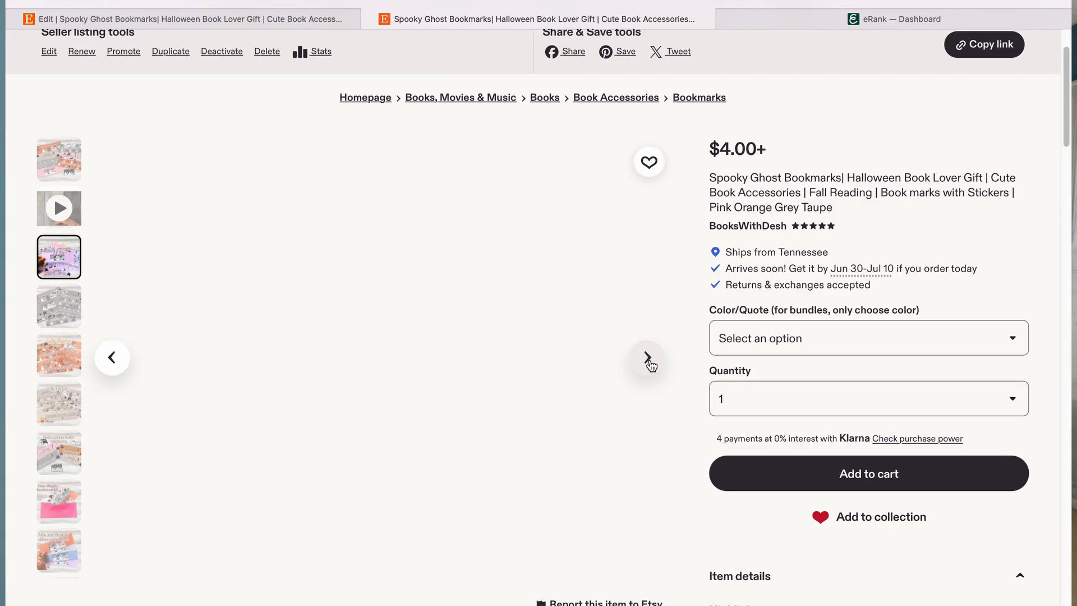
pyautogui.click(648, 359)
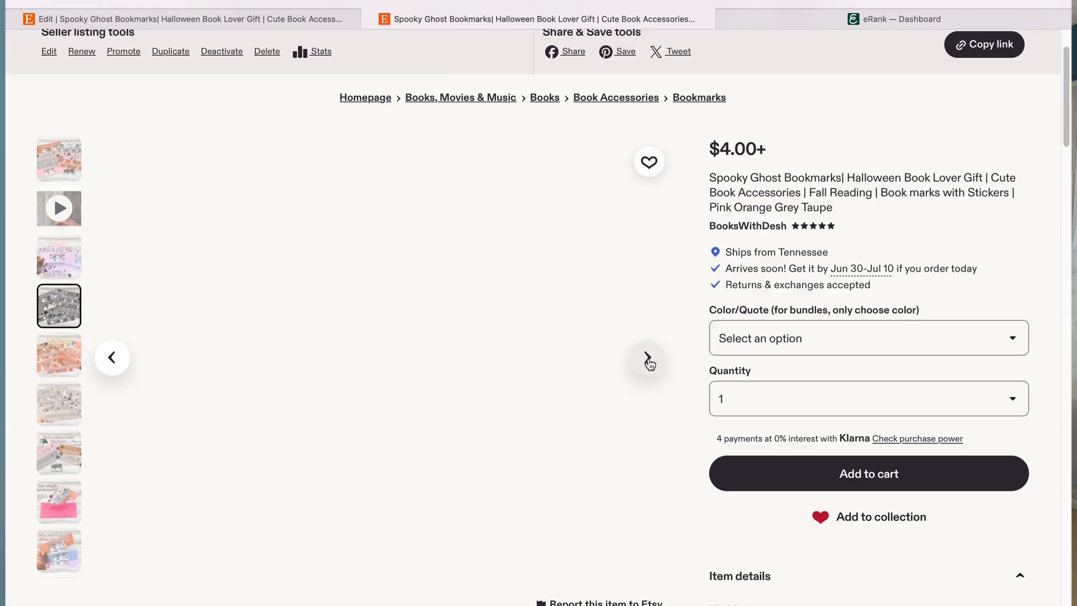
pyautogui.click(112, 359)
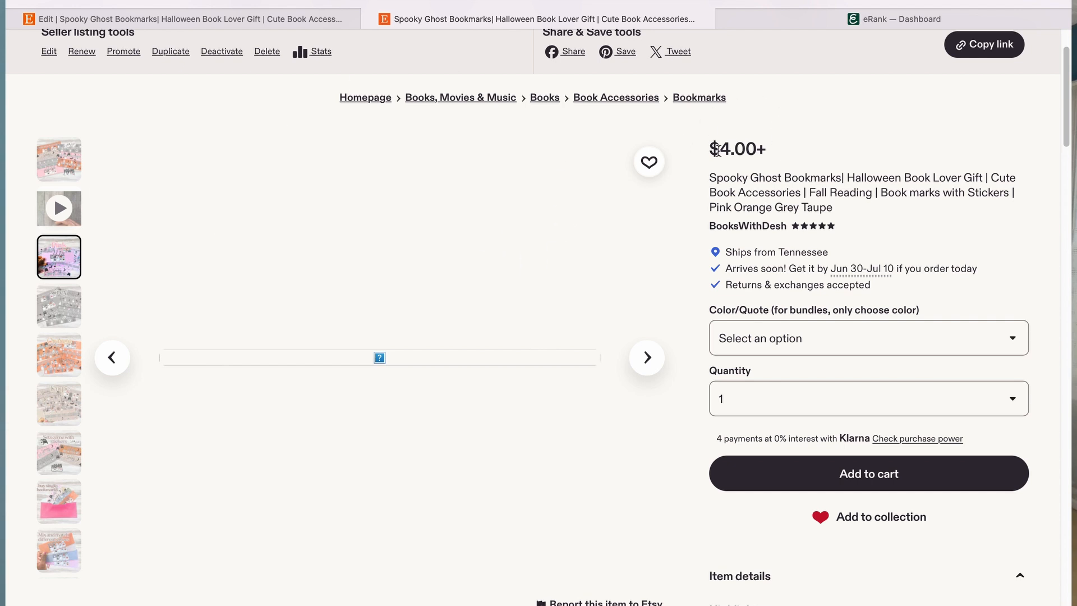
pyautogui.click(944, 350)
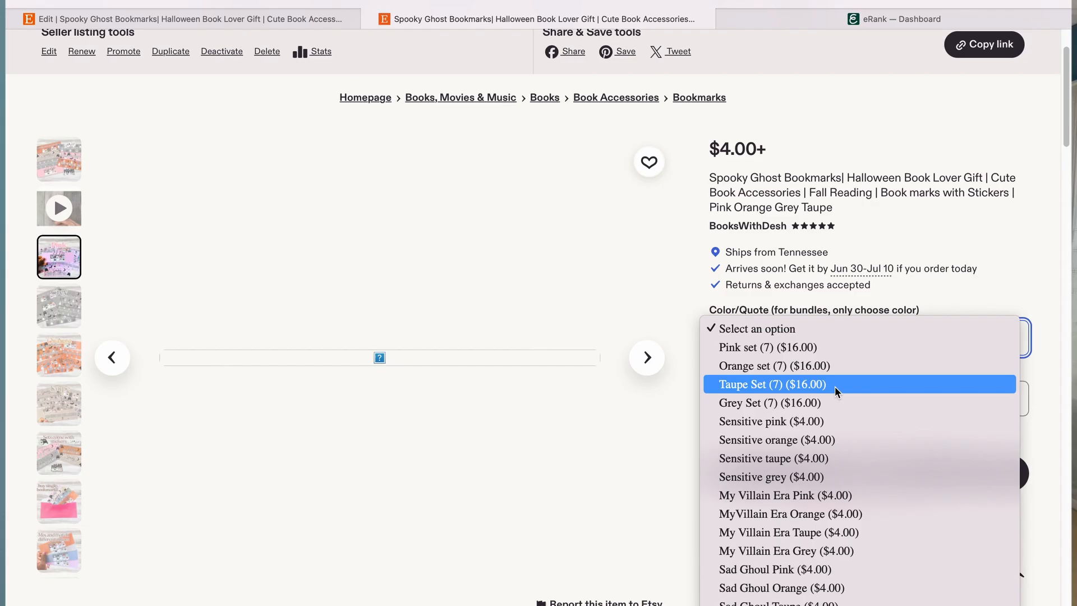
pyautogui.click(665, 227)
pyautogui.click(57, 303)
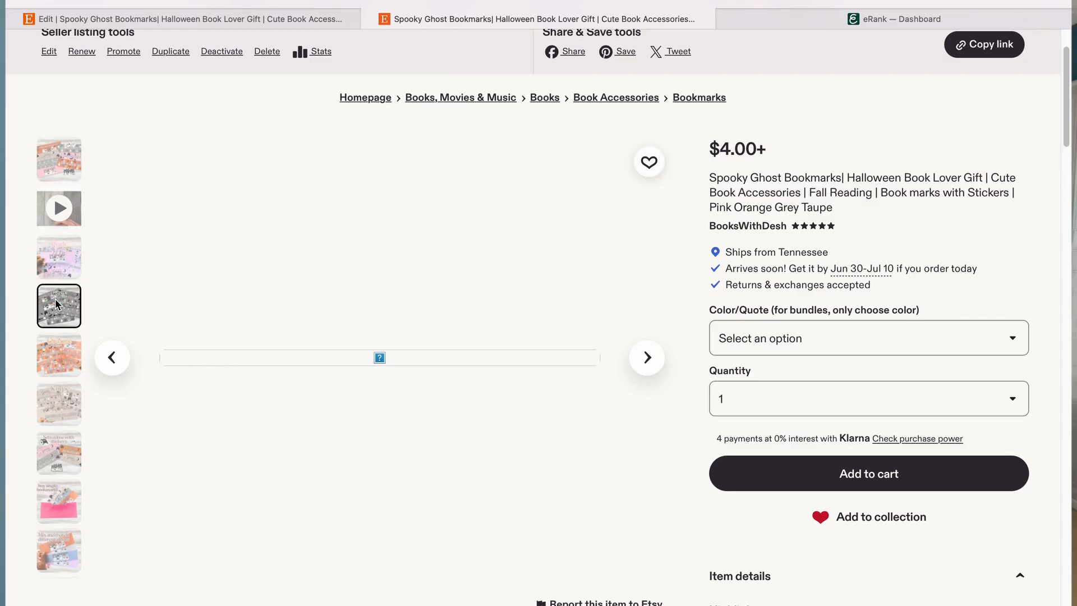
pyautogui.click(71, 369)
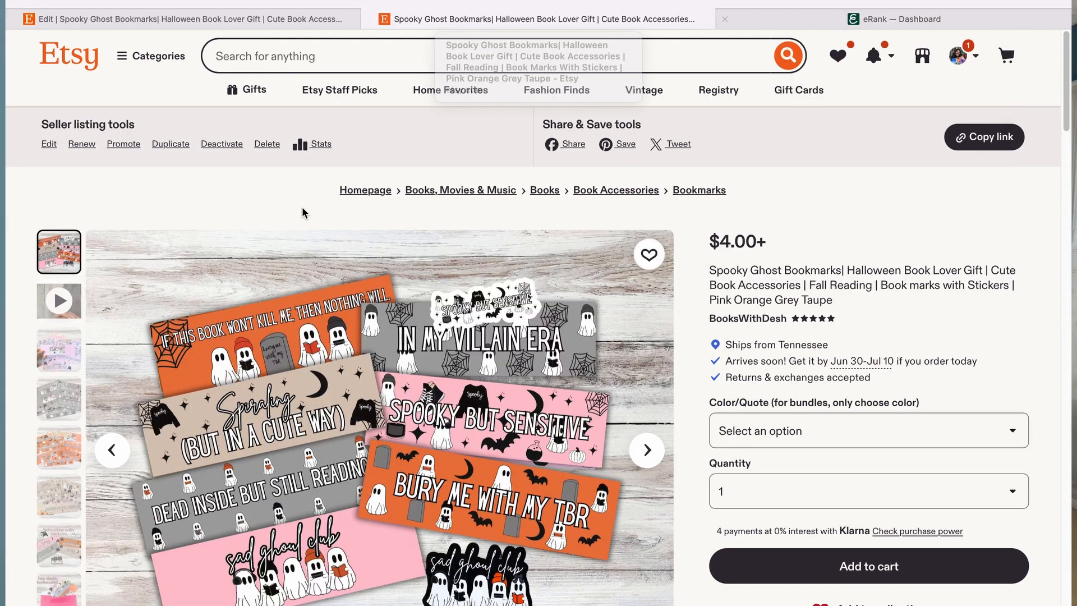
# Step: Step through each photo in the live listing's gallery, from the Pink set to the mix-and-match image
pyautogui.scroll(-3, 63, 337)
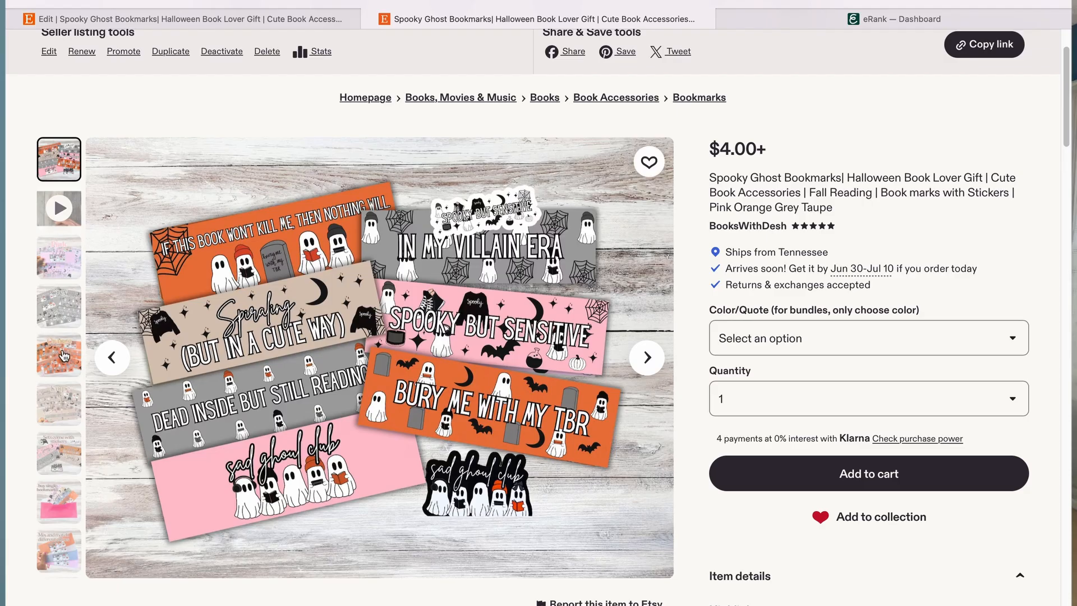
pyautogui.click(51, 272)
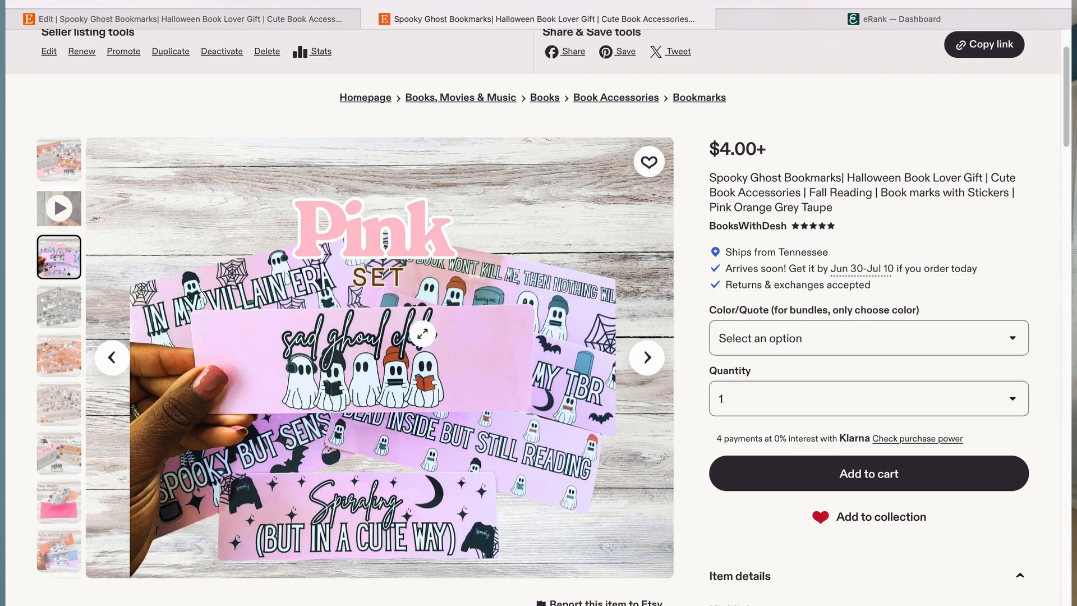
pyautogui.click(647, 357)
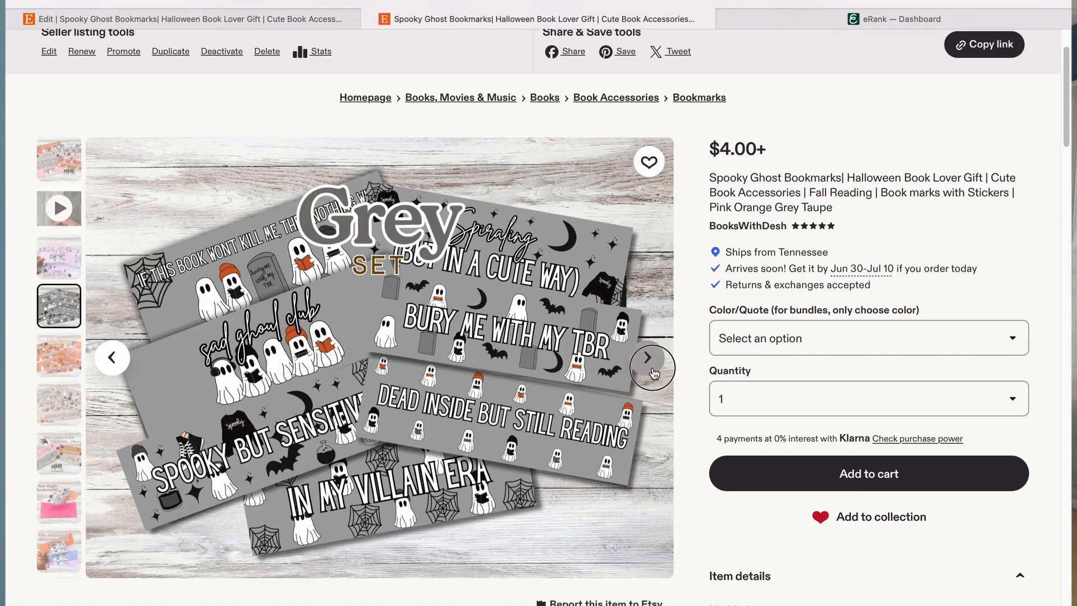
pyautogui.click(650, 359)
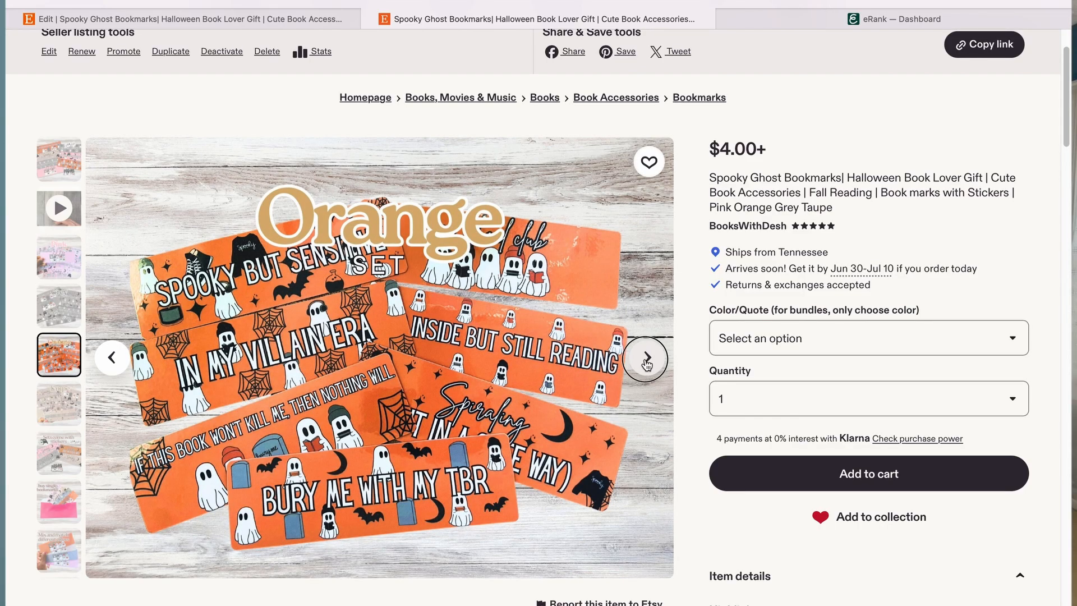
pyautogui.click(646, 362)
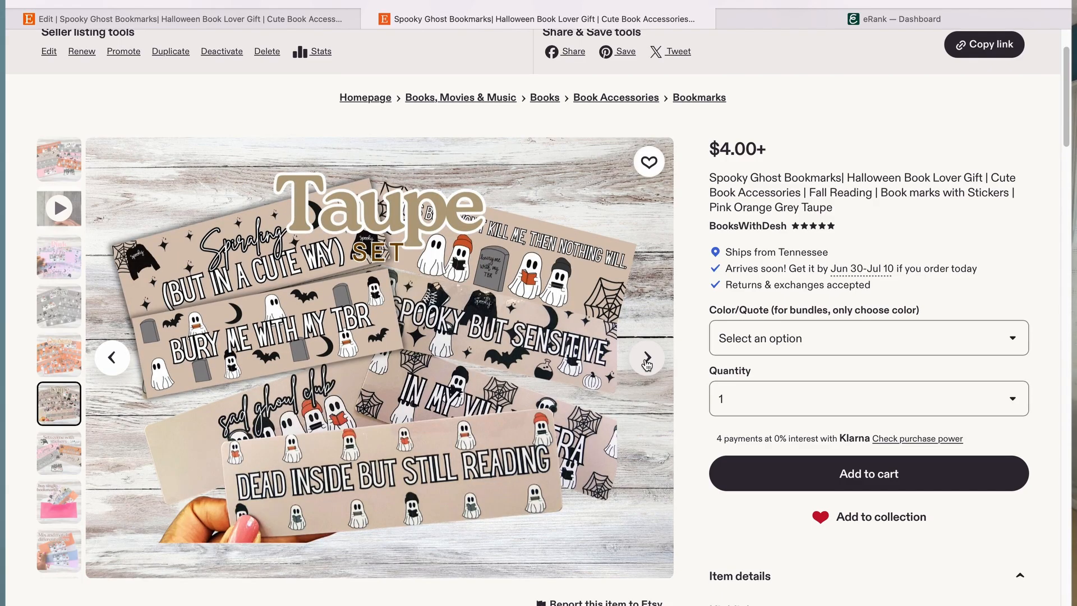
pyautogui.click(114, 363)
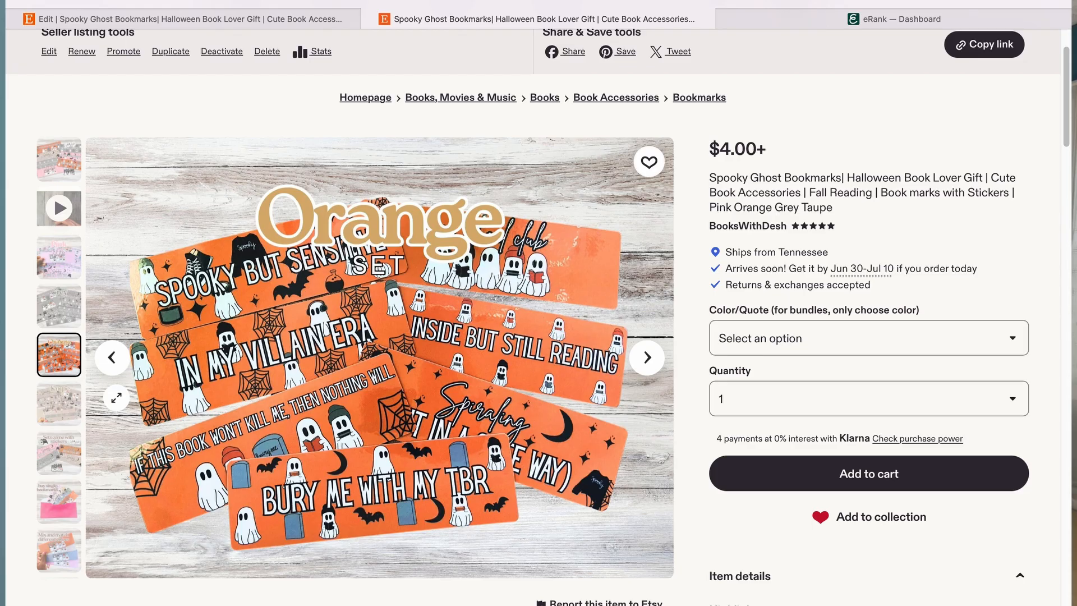
pyautogui.click(56, 458)
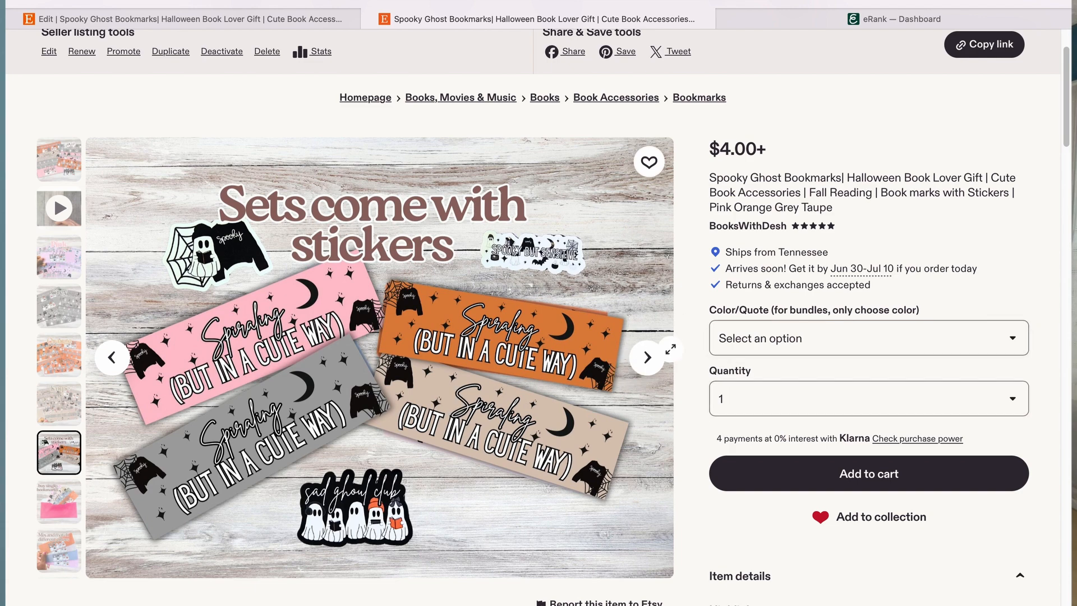
pyautogui.click(649, 361)
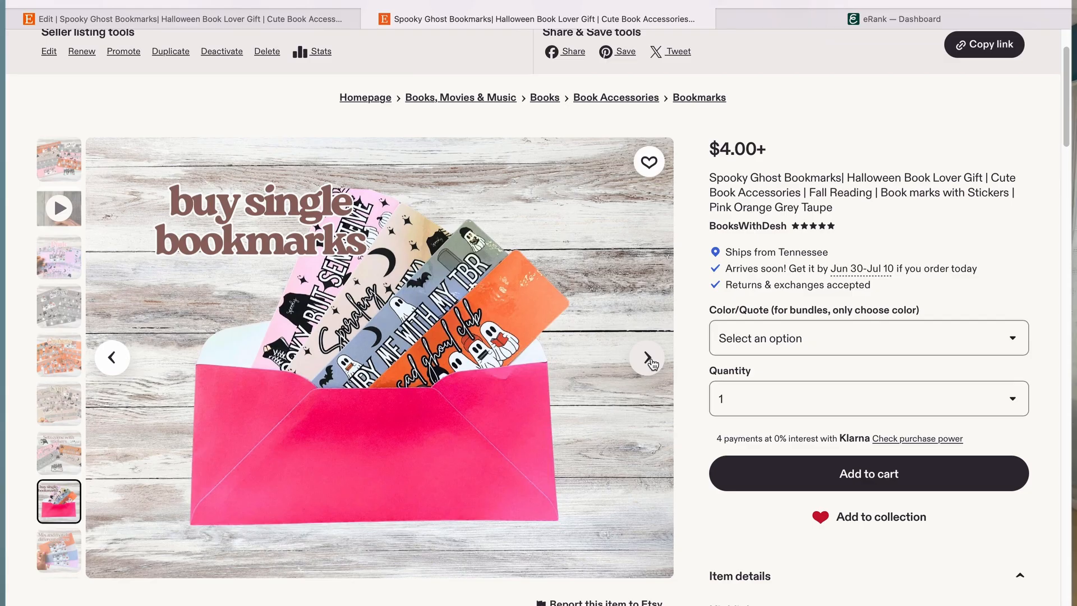
pyautogui.click(648, 358)
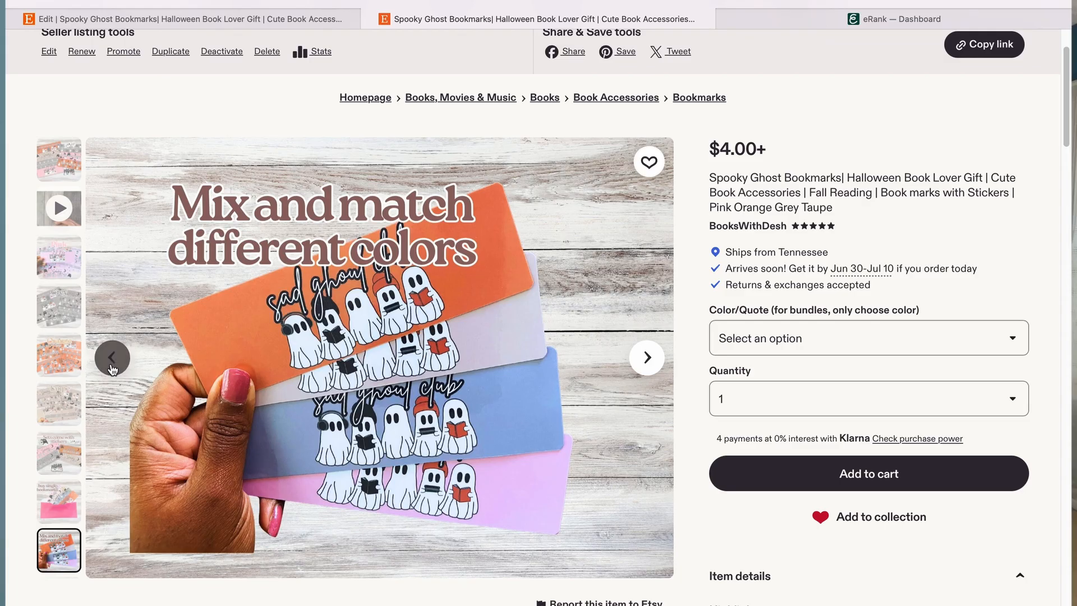
pyautogui.click(112, 357)
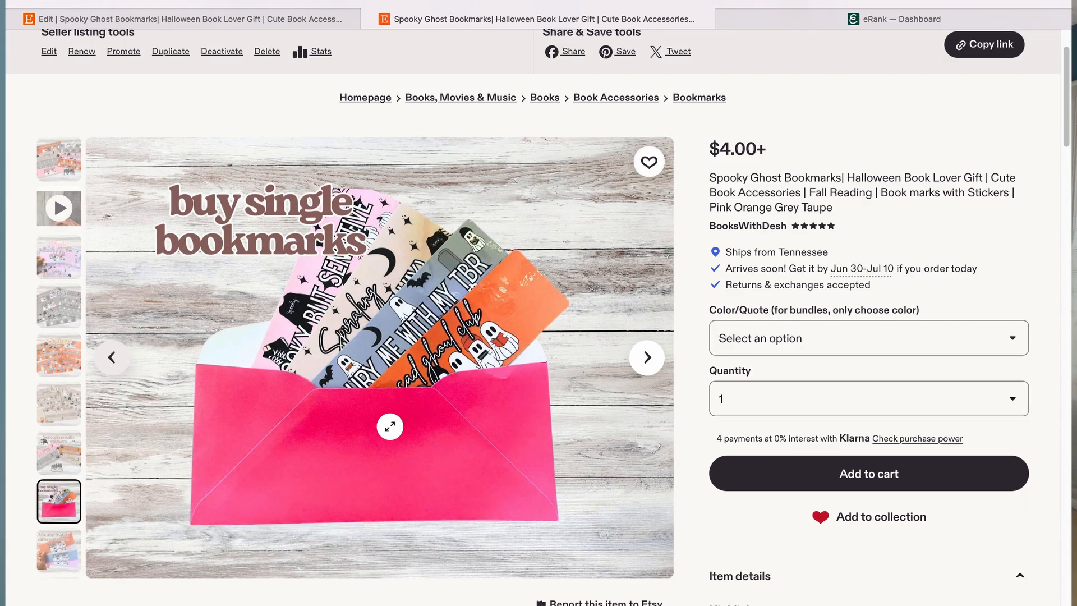
pyautogui.click(651, 357)
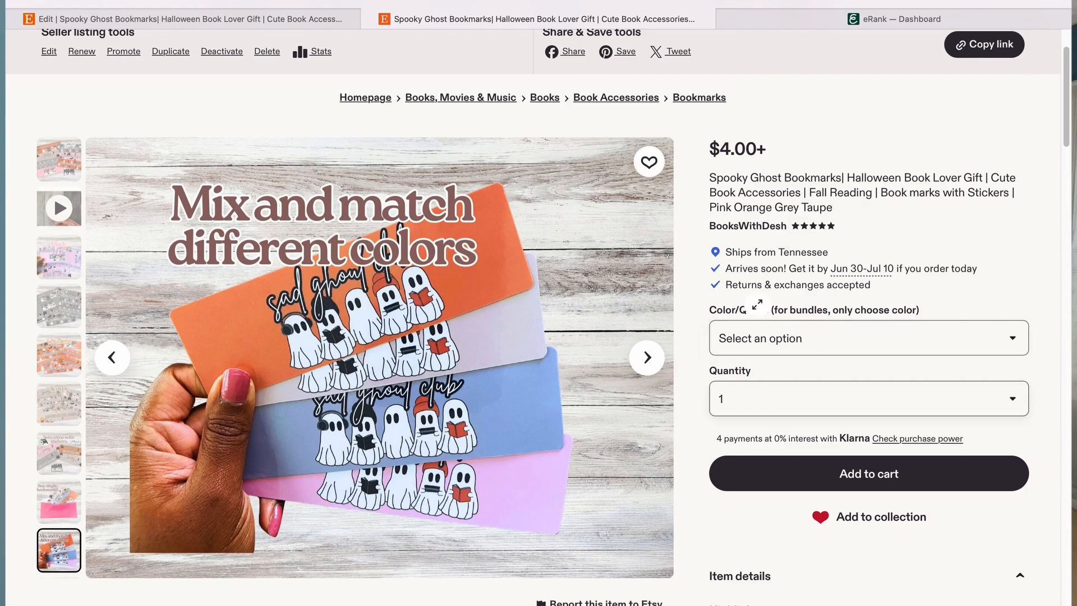
pyautogui.click(653, 359)
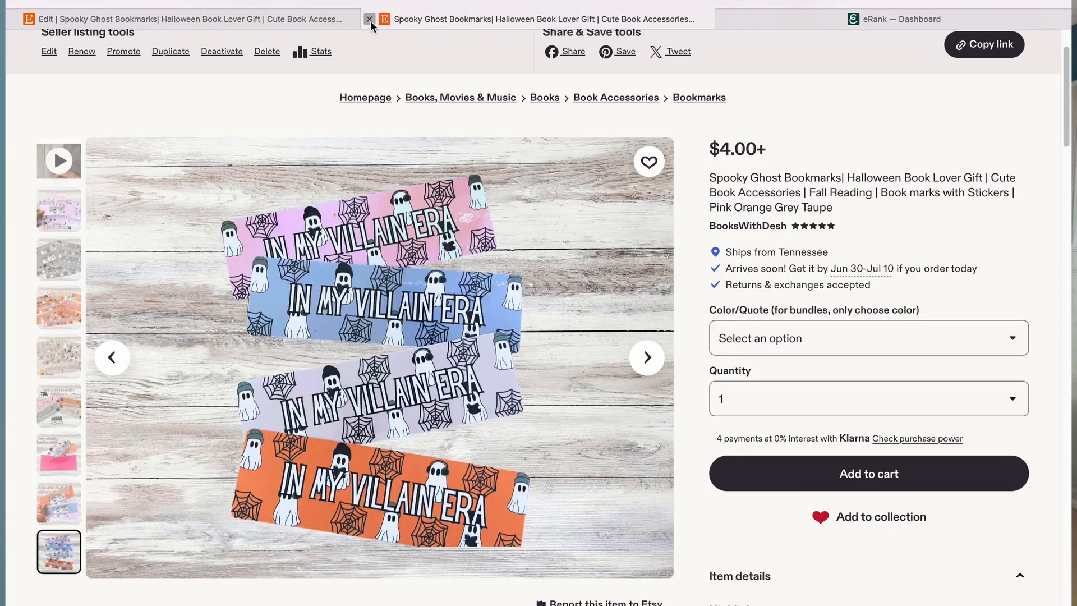
# Step: Return to the listing editor and apply the primary photo's thumbnail crop
pyautogui.click(369, 19)
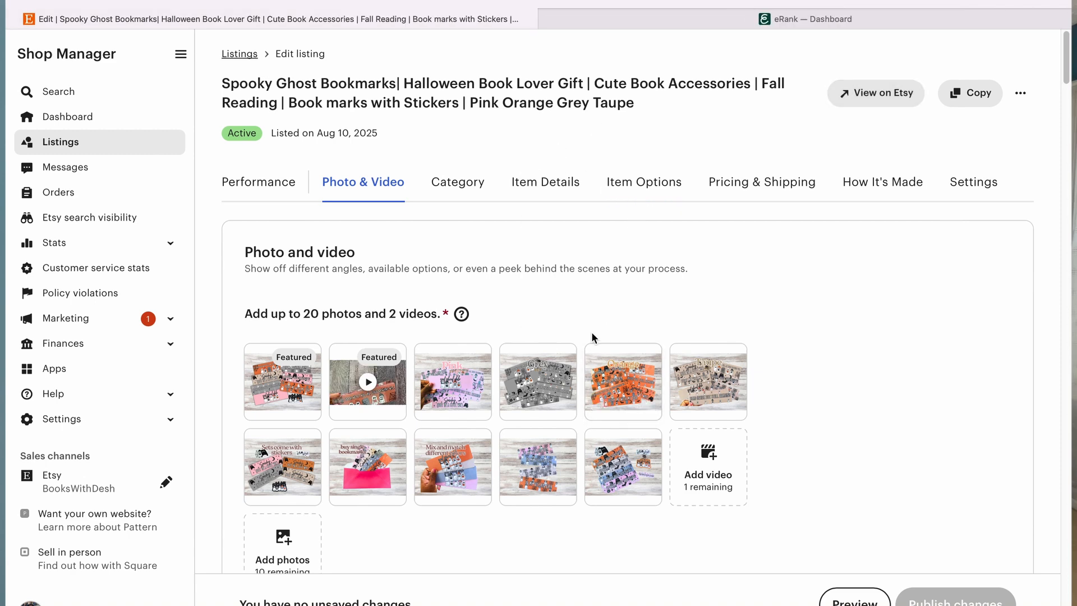
pyautogui.scroll(-5, 593, 327)
pyautogui.scroll(-3, 593, 328)
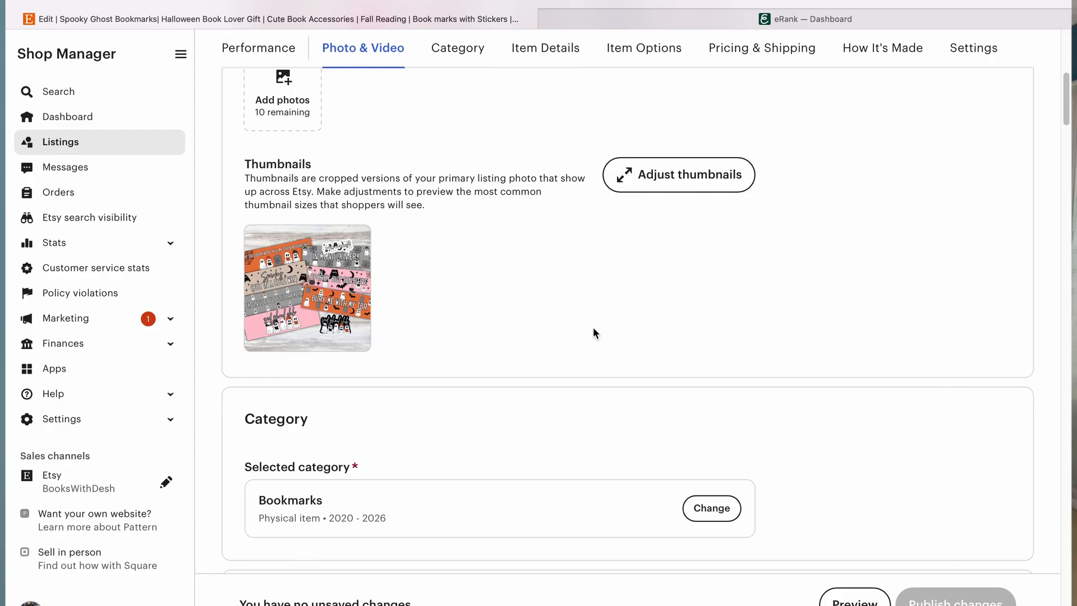
pyautogui.scroll(5, 594, 328)
pyautogui.scroll(-3, 593, 327)
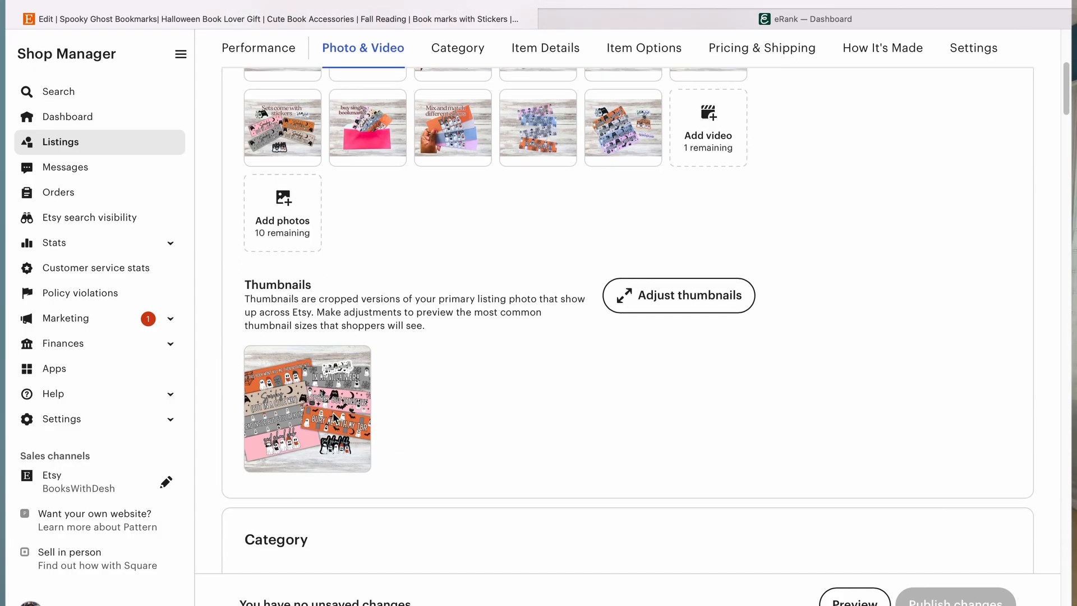
pyautogui.click(701, 297)
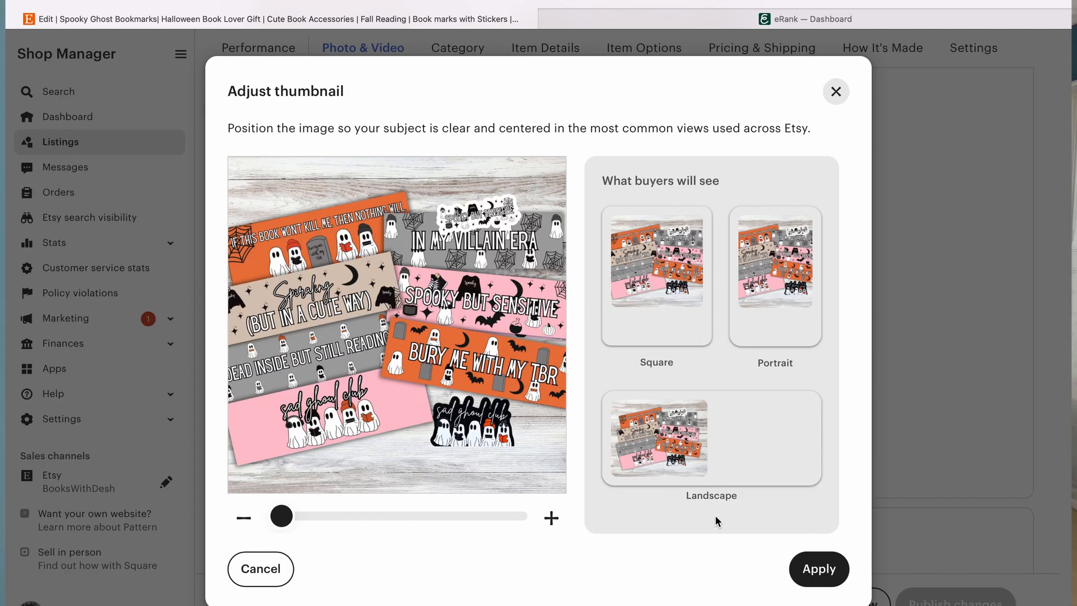
pyautogui.click(814, 577)
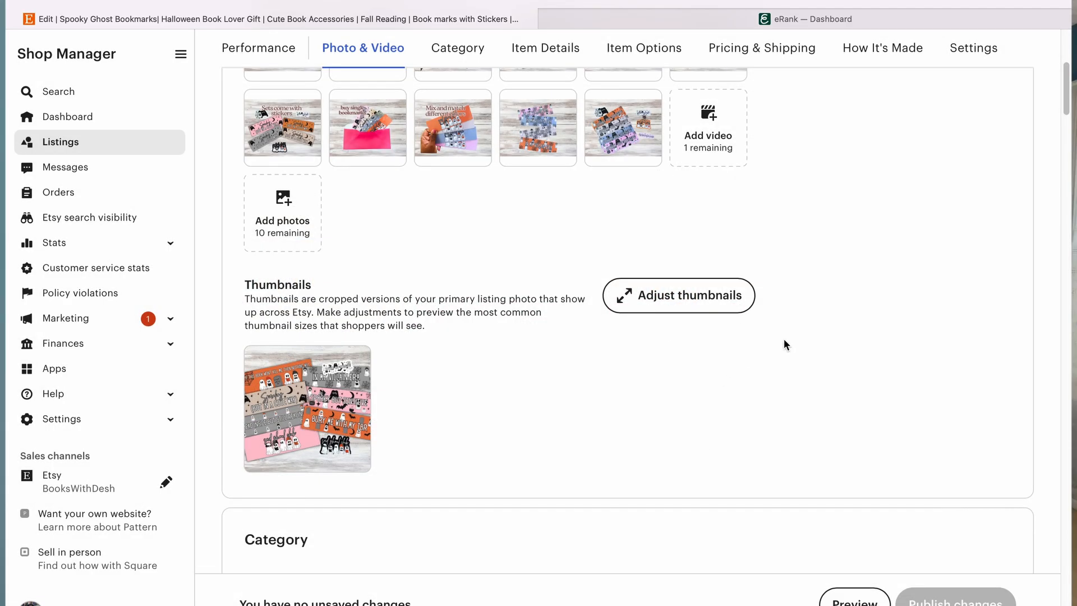
# Step: Review the listing's current title and the title improvement tips in the listing editor
pyautogui.scroll(5, 784, 339)
pyautogui.scroll(-6, 784, 340)
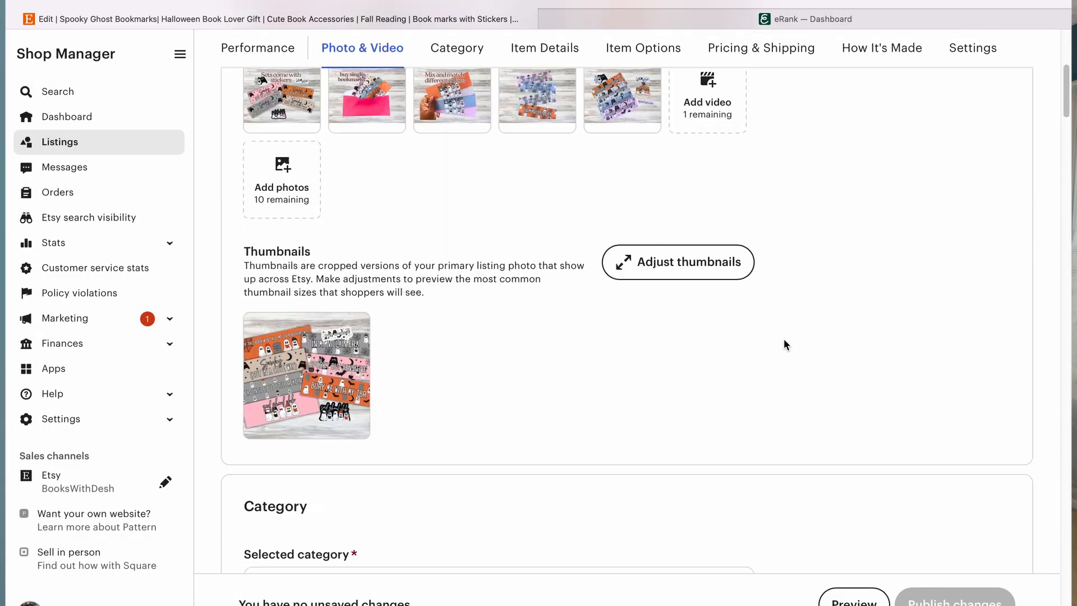
pyautogui.scroll(-10, 784, 340)
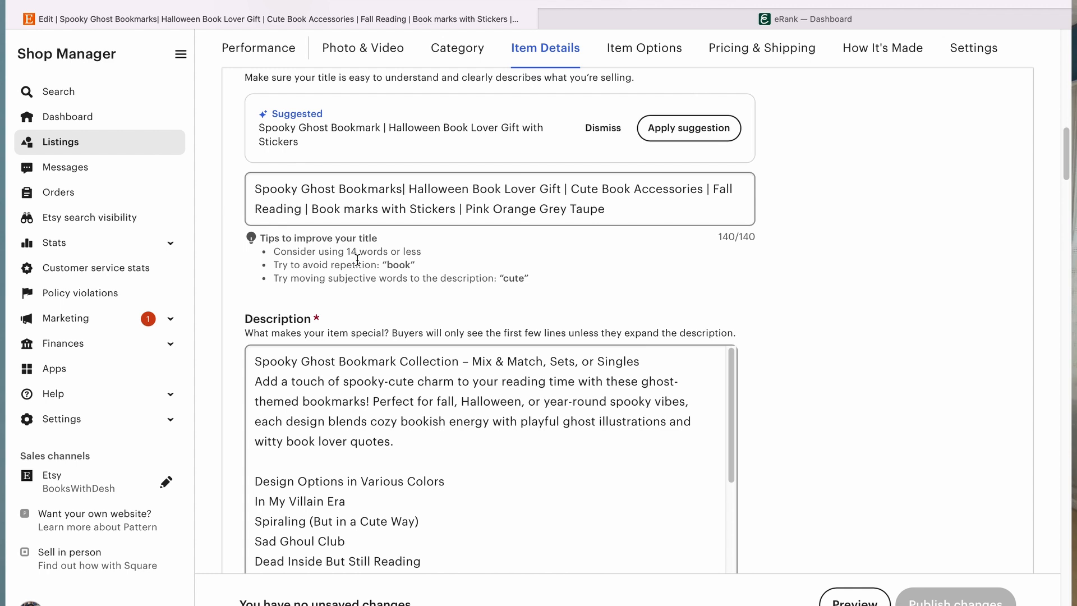
# Step: Switch to eRank and analyze summerween, halloween, spooky, ghost, emo, bookmarks in the Bulk Keyword Tool
pyautogui.click(863, 22)
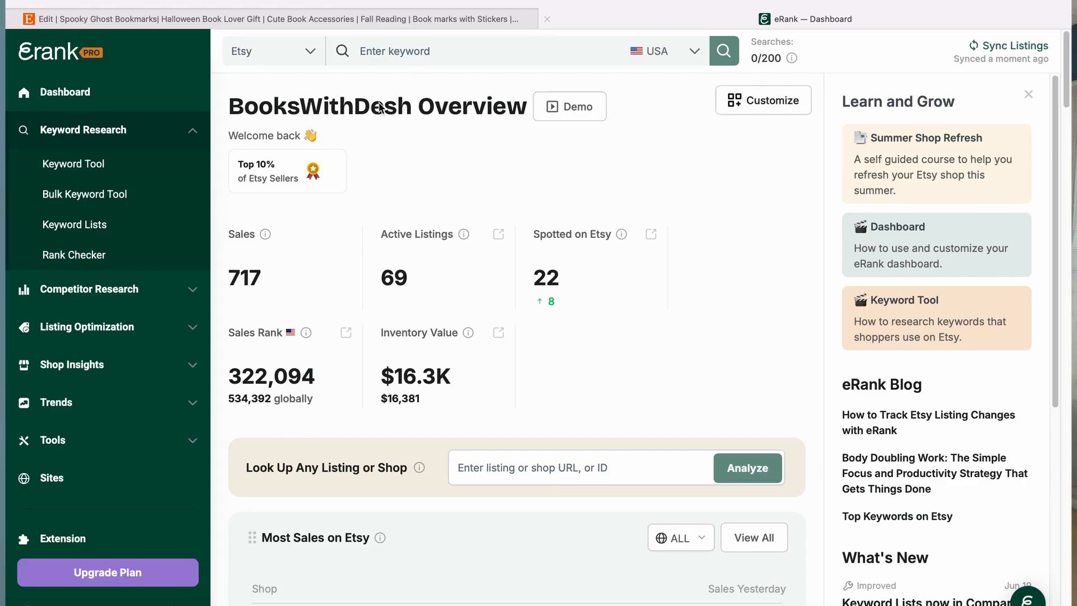
pyautogui.click(96, 194)
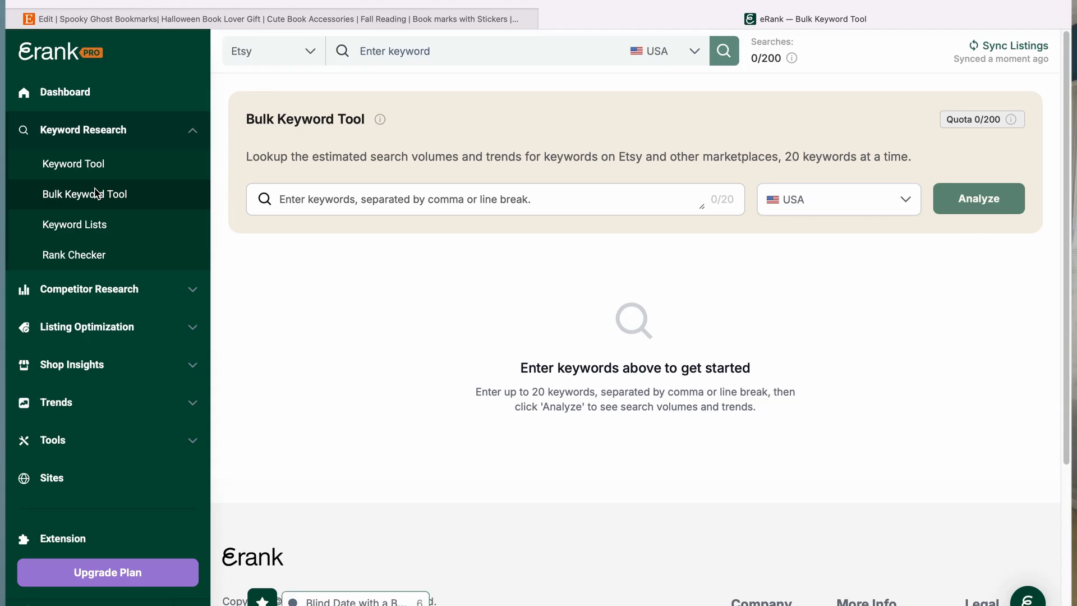
pyautogui.click(391, 195)
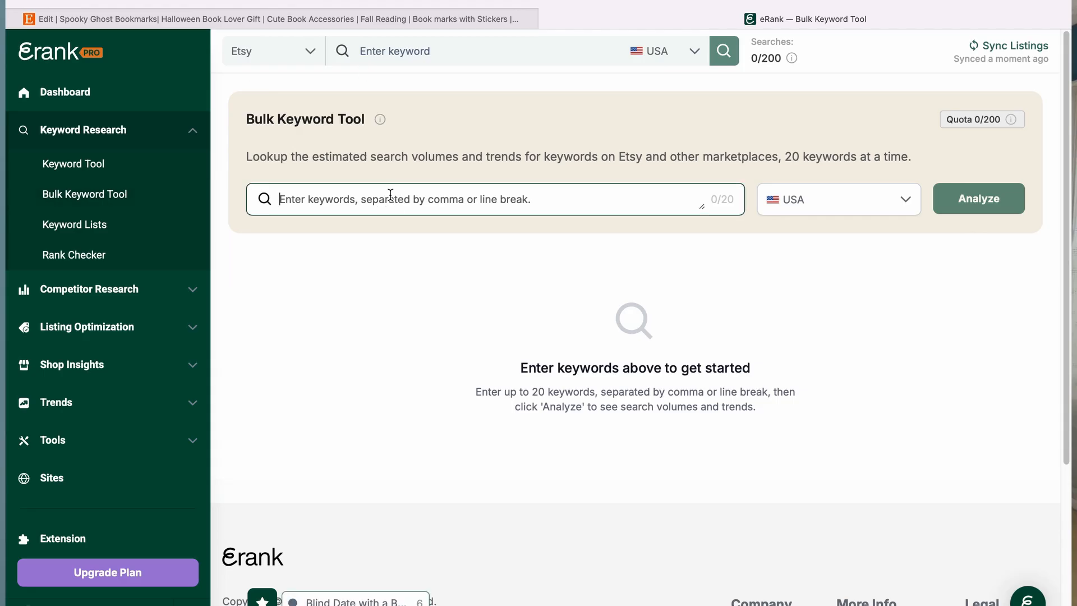
pyautogui.write('summer')
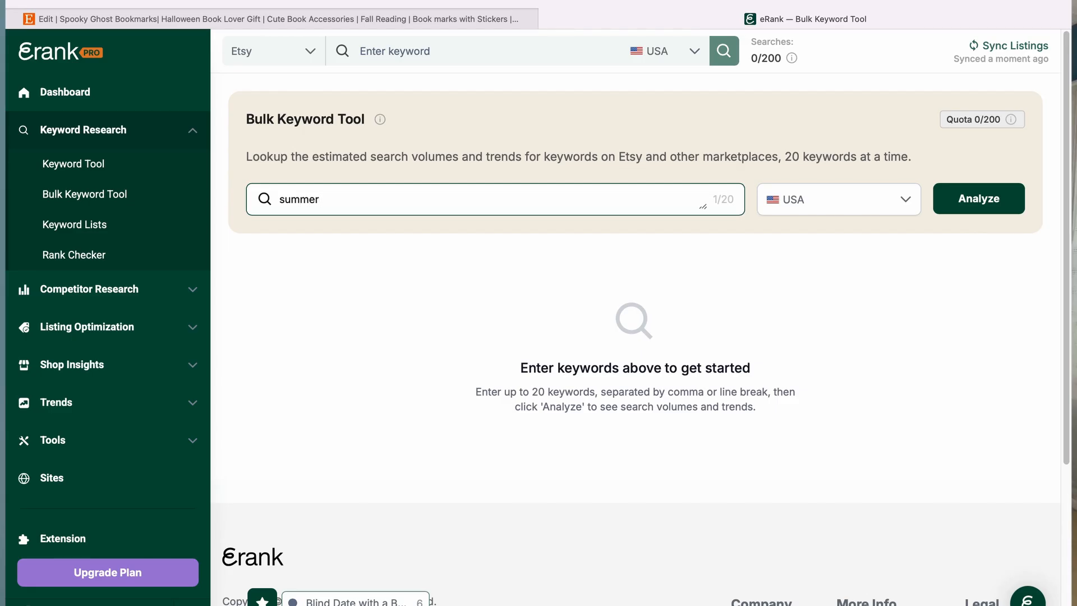
pyautogui.write('ween')
pyautogui.write(', halloween, spooky')
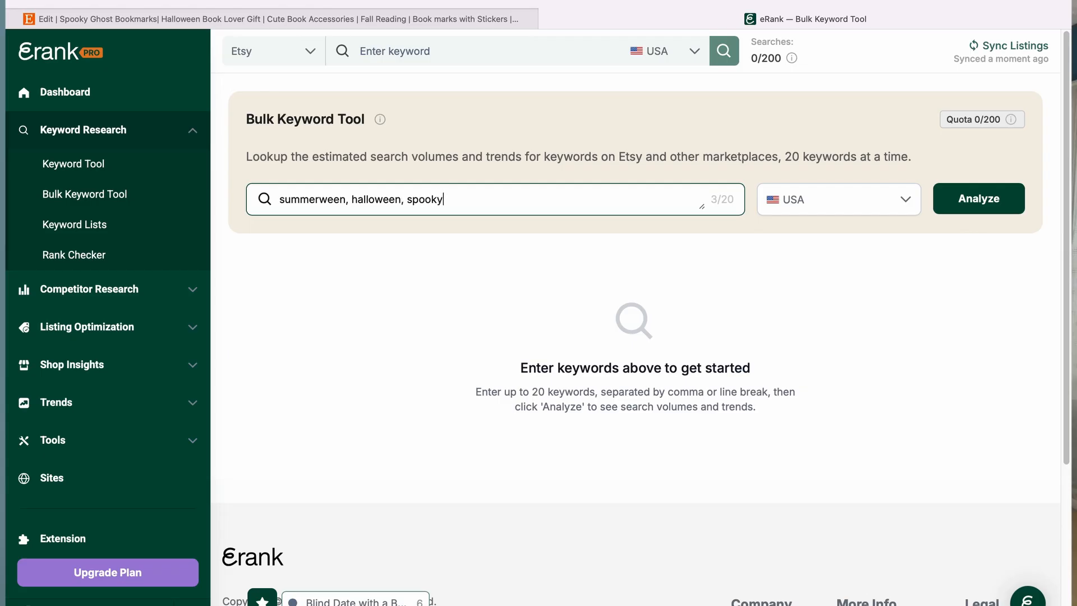
pyautogui.write(', ghost, emo, bookmarks')
pyautogui.click(1011, 199)
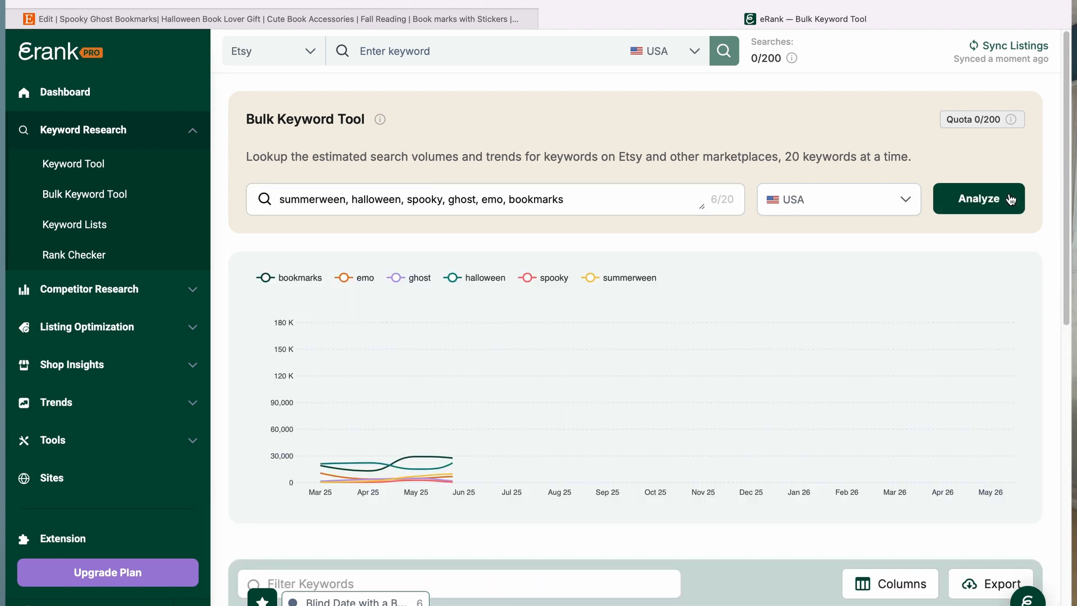
# Step: Compare the analyzed keywords' search trends, searches, clicks and Etsy competition
pyautogui.scroll(-5, 724, 389)
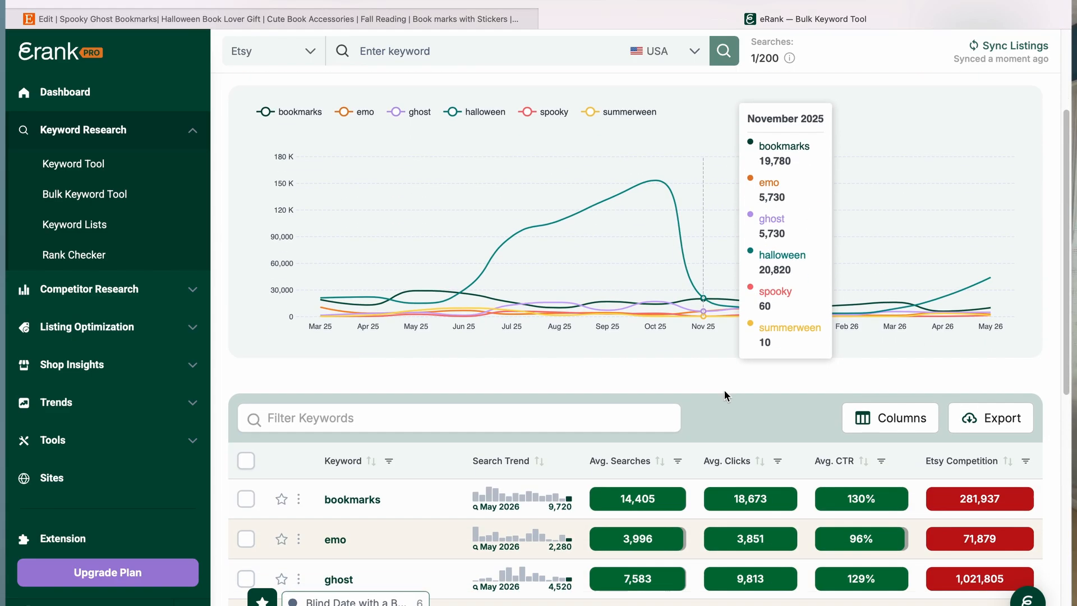
pyautogui.scroll(-1, 725, 393)
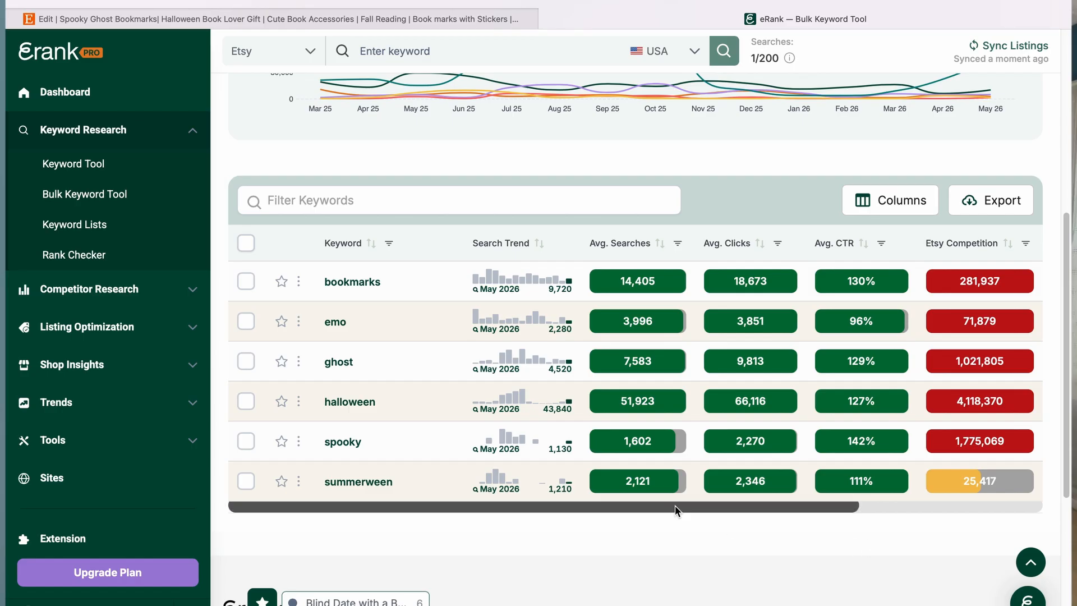
pyautogui.scroll(-2, 519, 483)
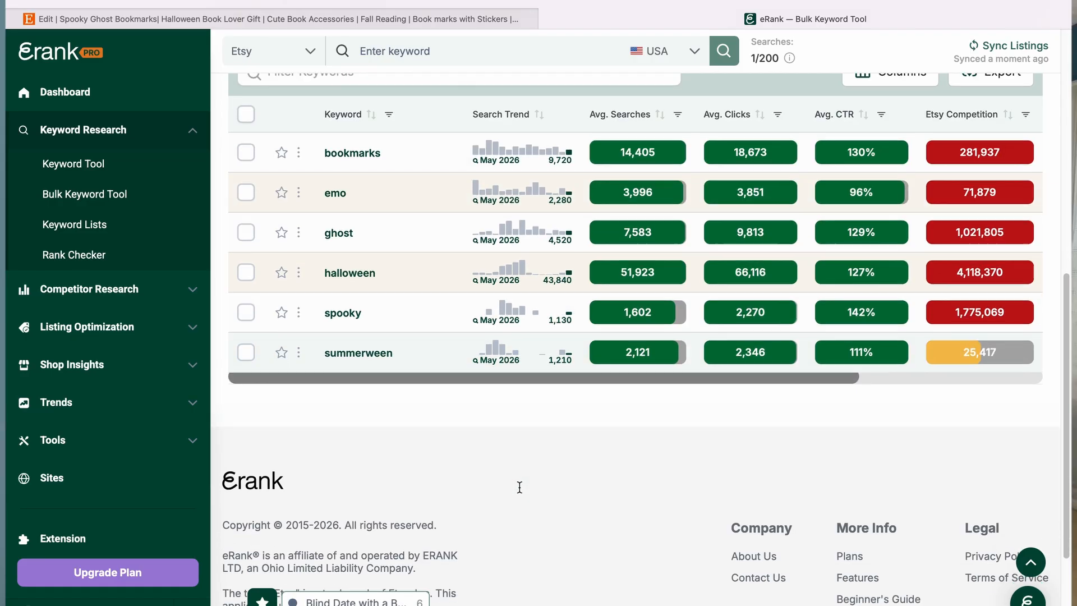
pyautogui.scroll(1, 520, 486)
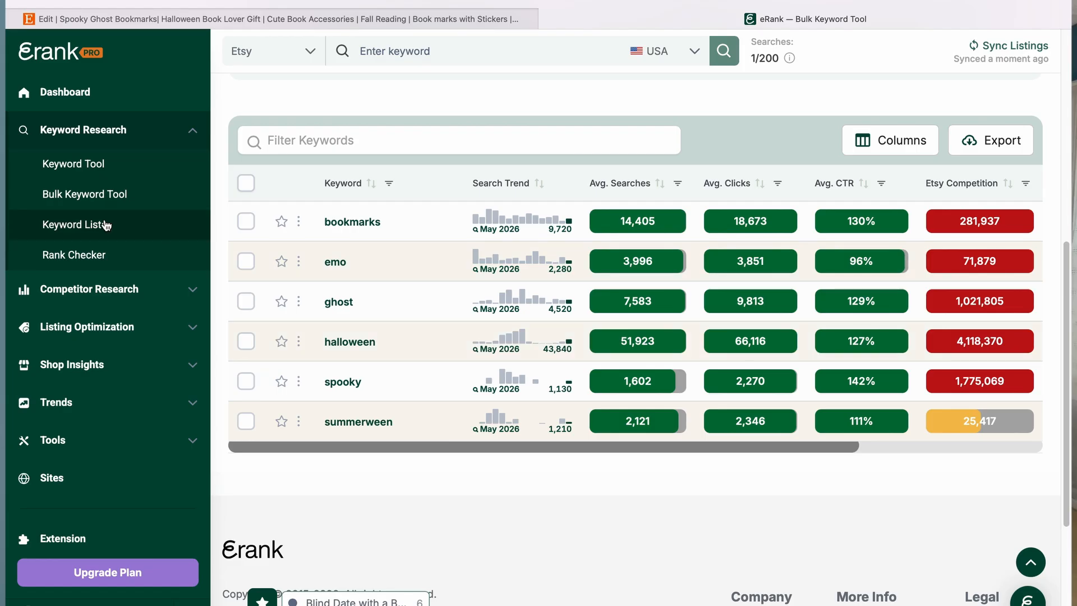
# Step: Open the Keyword Tool and look up summerween from the search history
pyautogui.click(82, 162)
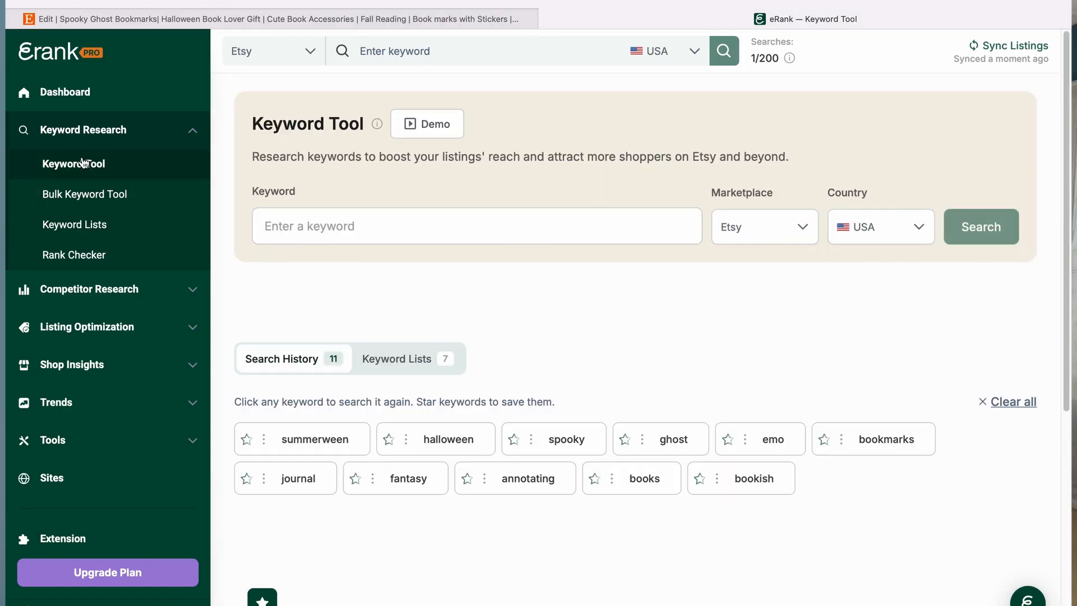
pyautogui.click(97, 230)
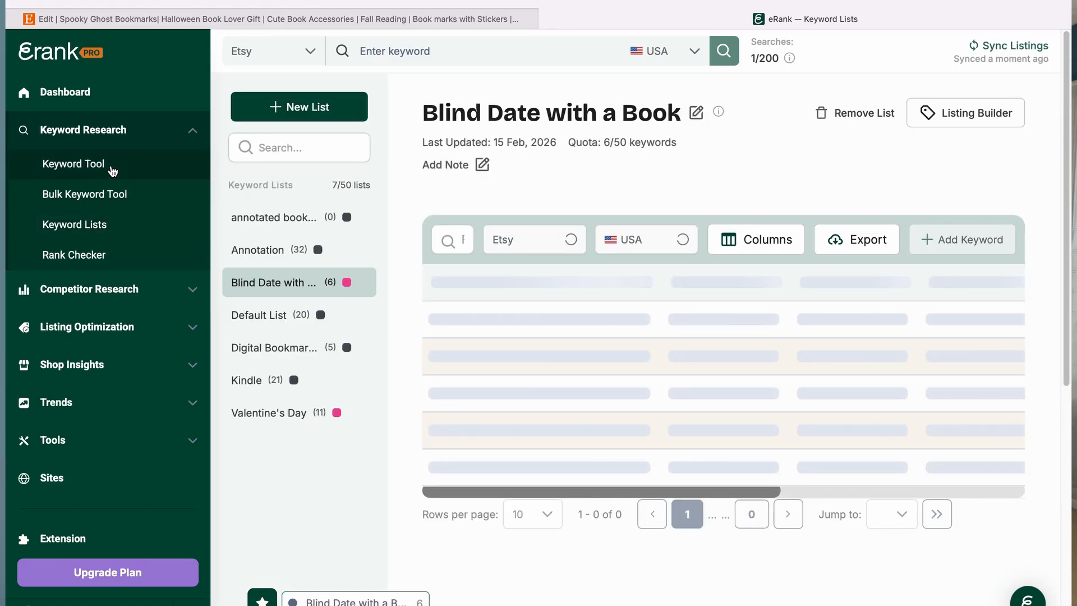
pyautogui.click(113, 168)
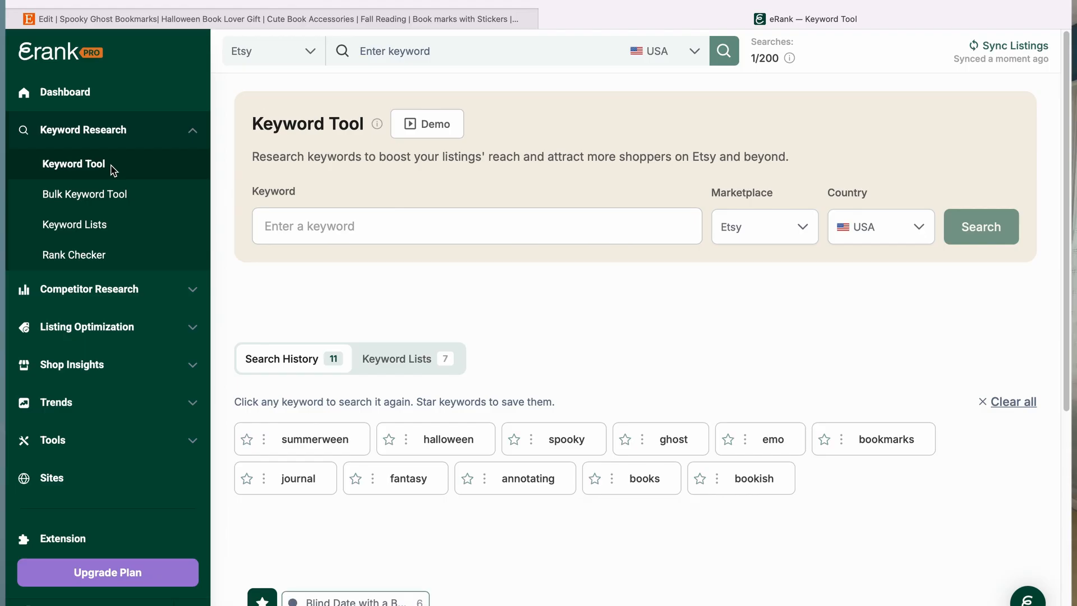
pyautogui.click(314, 440)
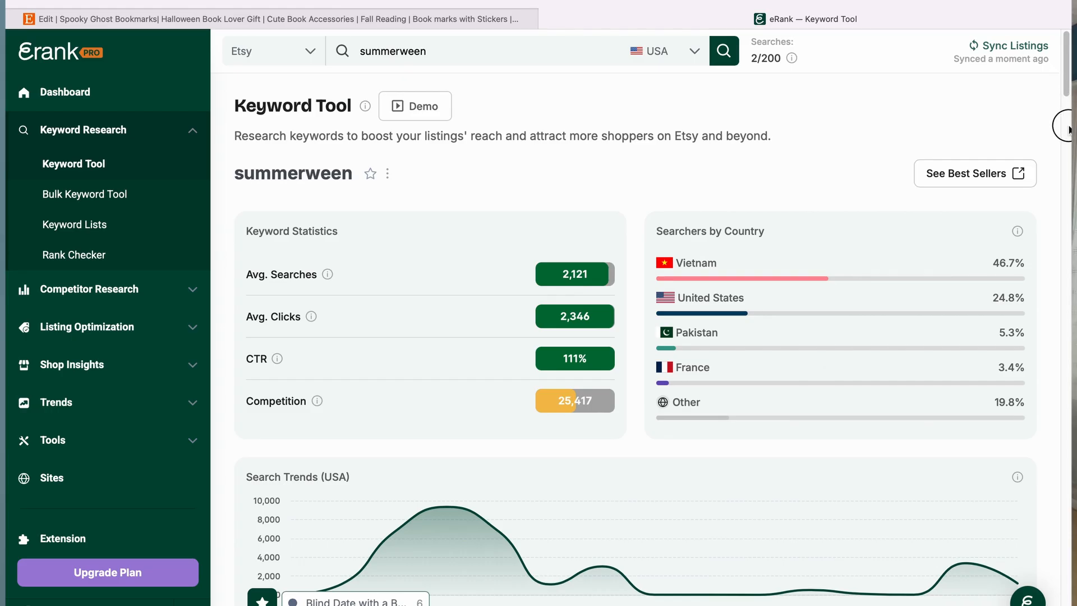
# Step: Browse the list of keyword ideas related to summerween, comparing searches and competition
pyautogui.scroll(-10, 1032, 237)
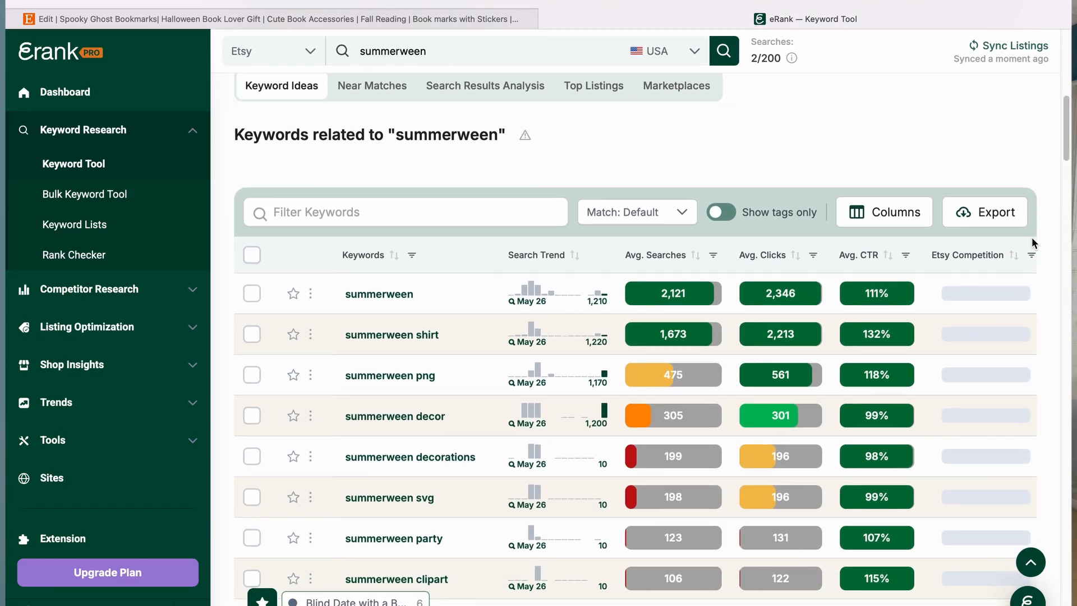
pyautogui.scroll(-2, 1031, 237)
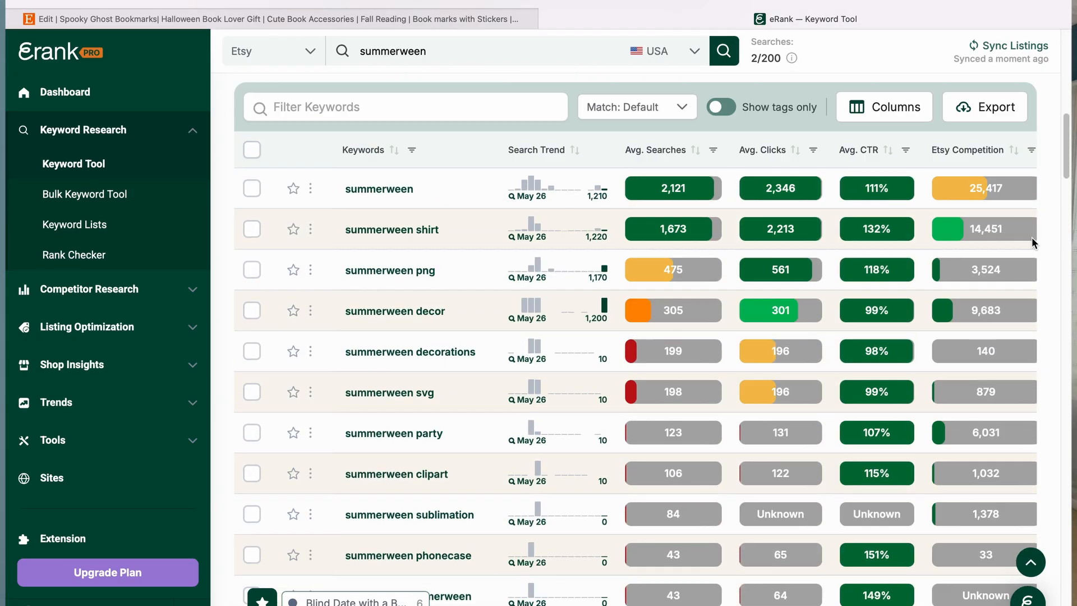
pyautogui.scroll(8, 1031, 237)
pyautogui.scroll(-5, 1031, 237)
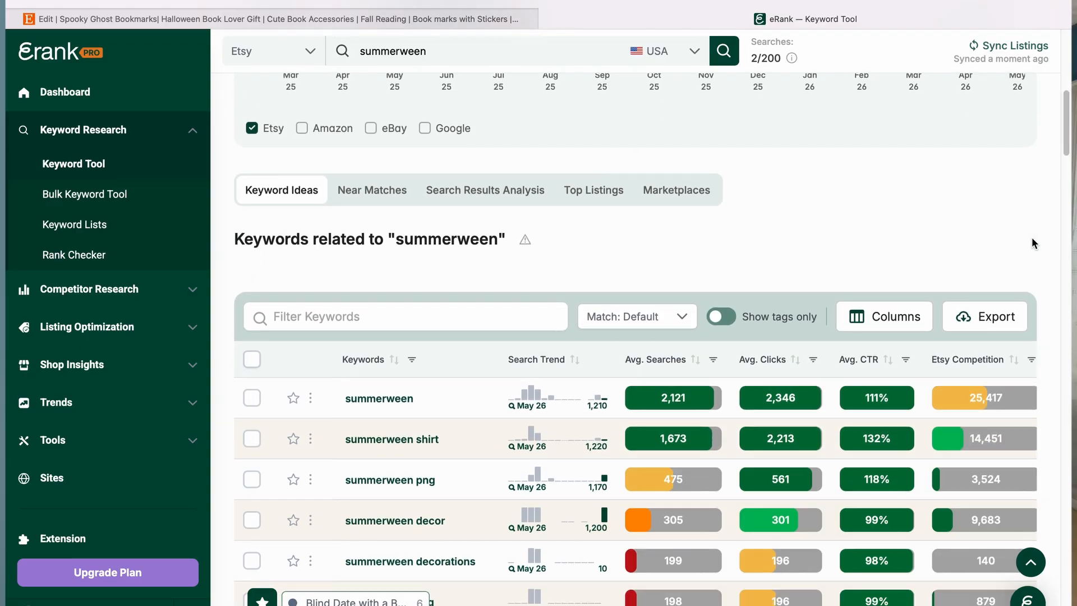
pyautogui.scroll(-3, 1033, 242)
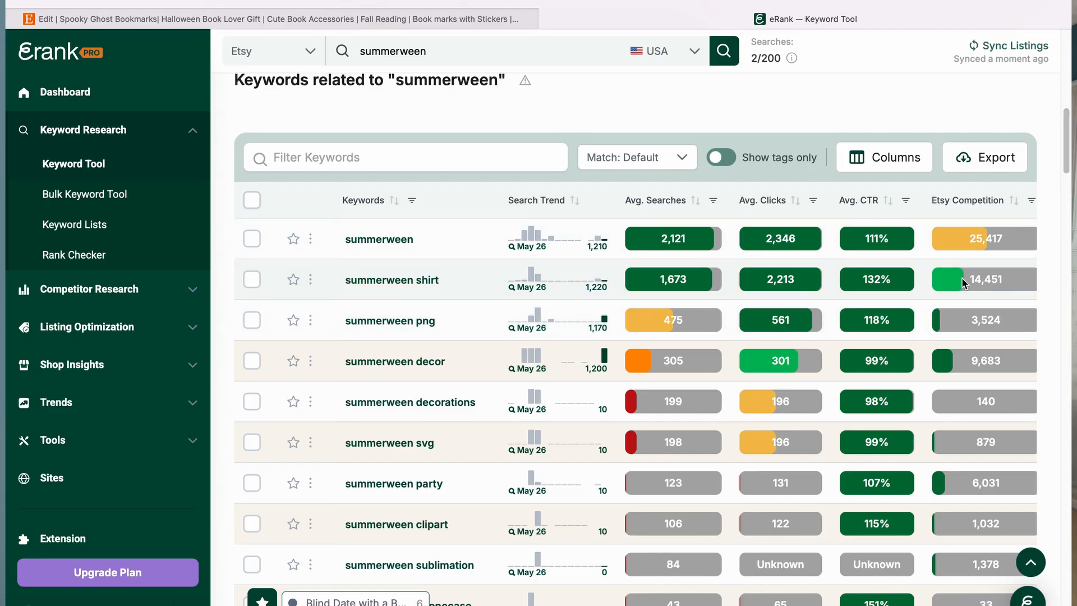
pyautogui.scroll(-1, 961, 277)
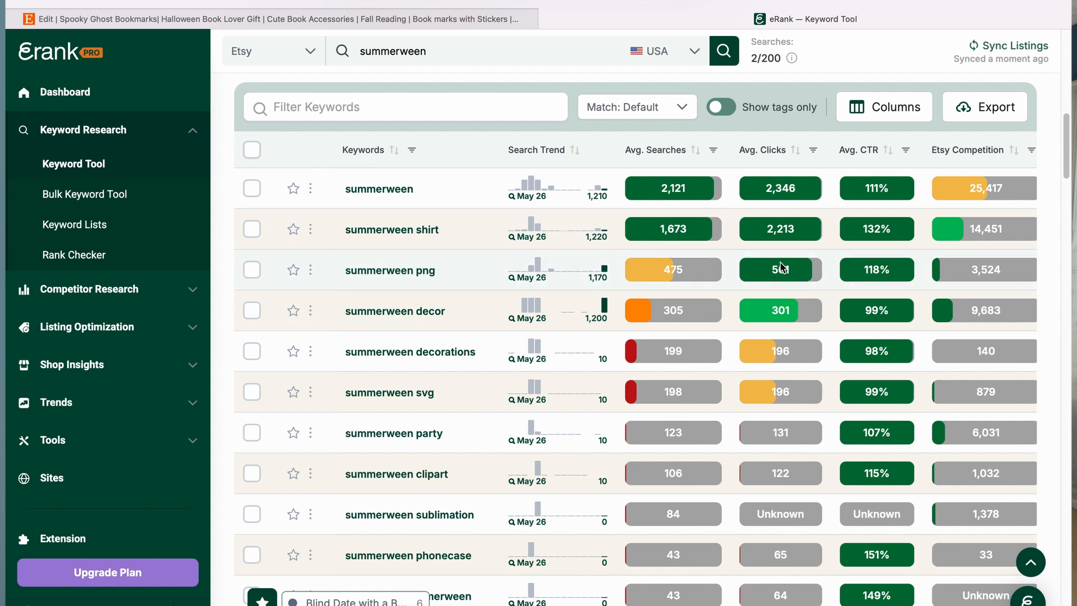
pyautogui.scroll(-1, 693, 309)
pyautogui.scroll(-3, 693, 310)
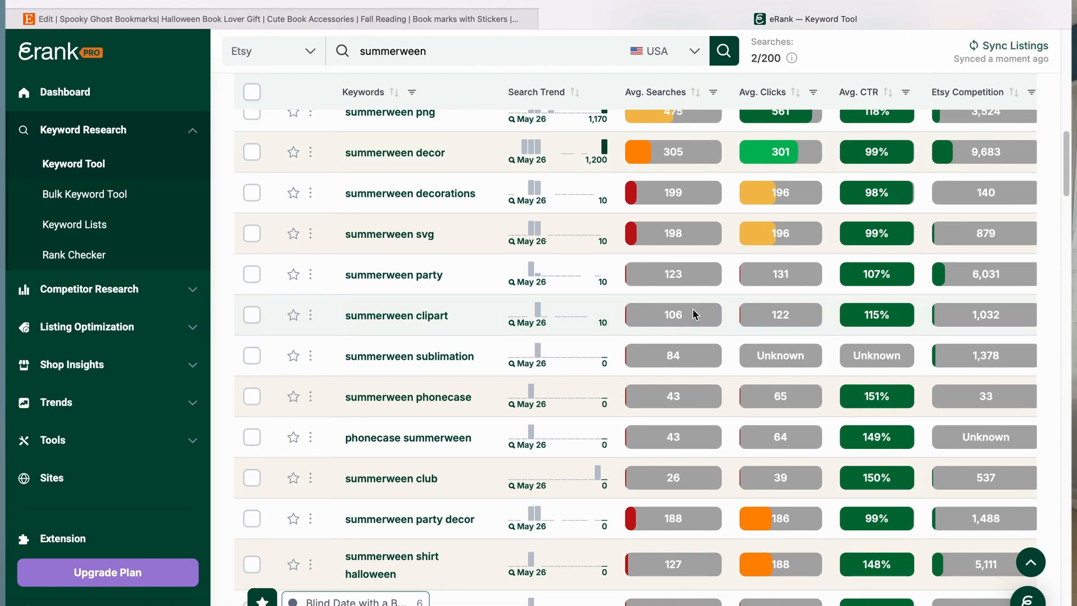
pyautogui.scroll(-3, 693, 313)
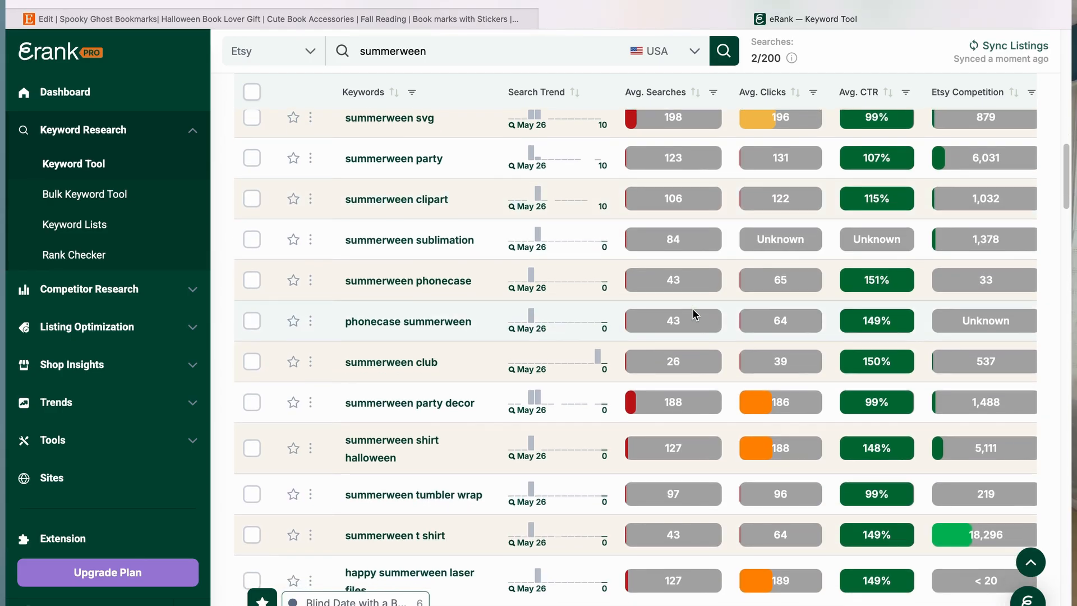
pyautogui.scroll(-7, 695, 314)
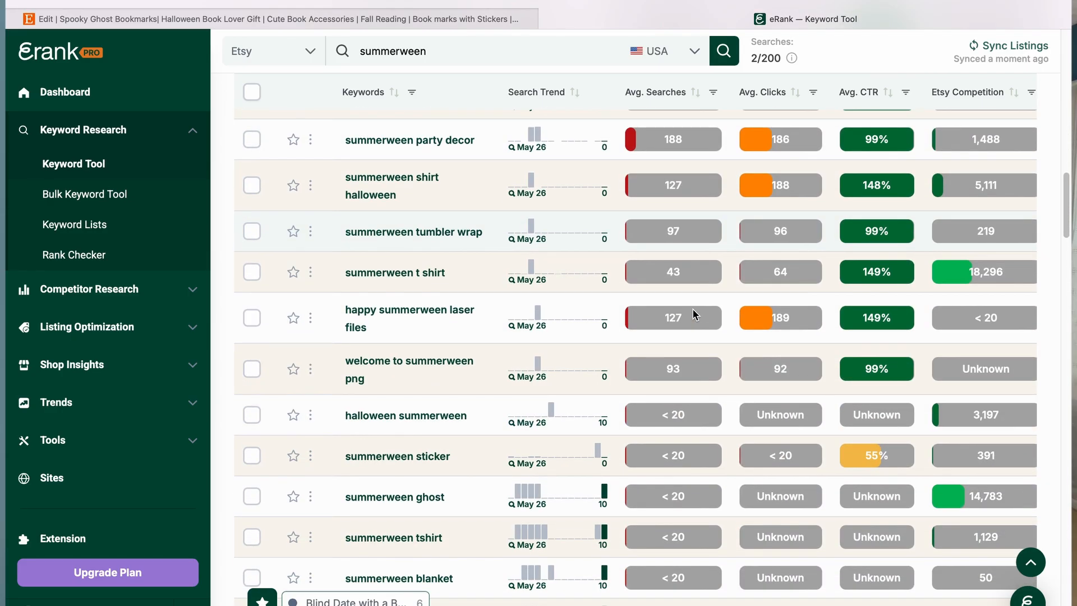
pyautogui.scroll(-9, 694, 314)
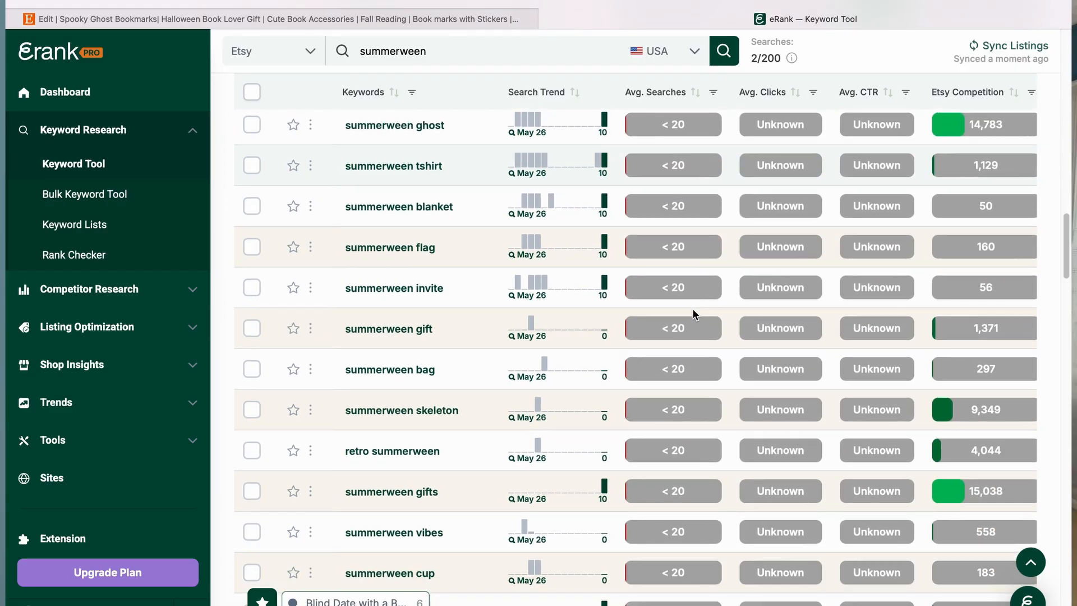
pyautogui.scroll(-3, 693, 310)
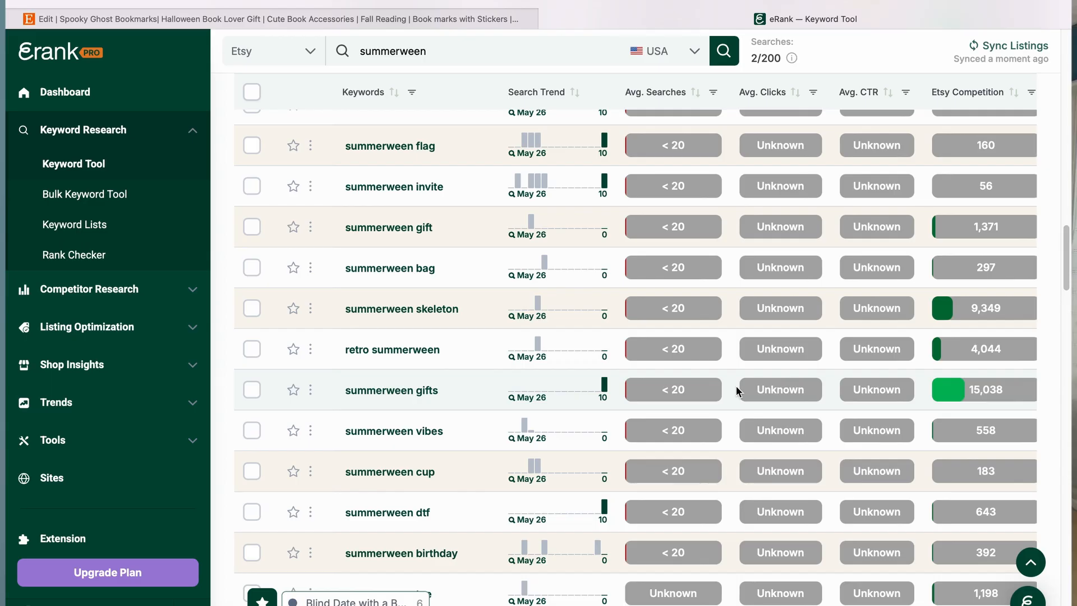
pyautogui.scroll(-10, 736, 386)
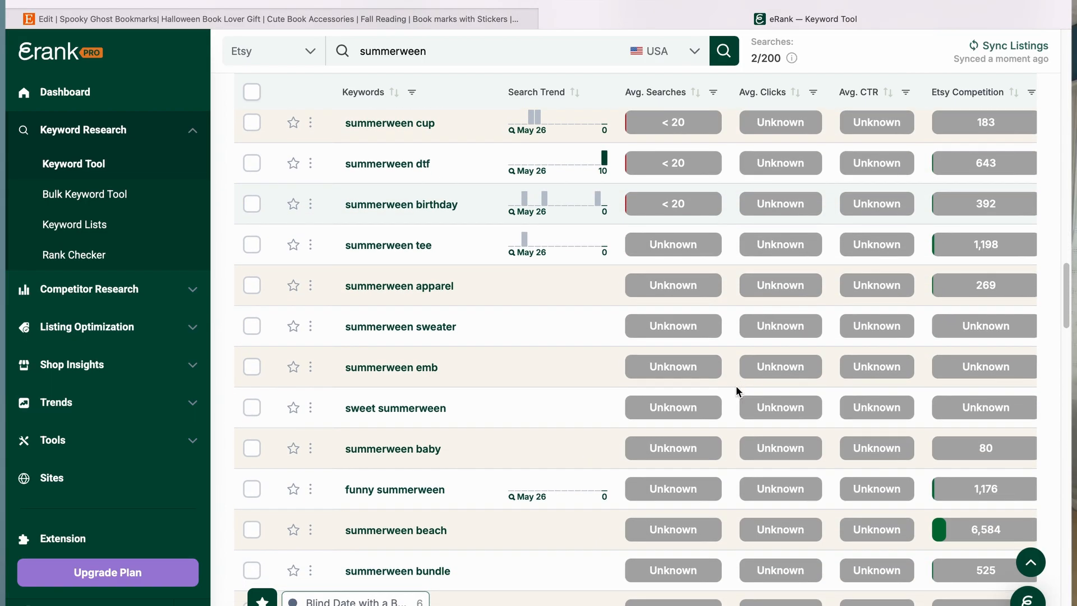
pyautogui.scroll(-4, 735, 386)
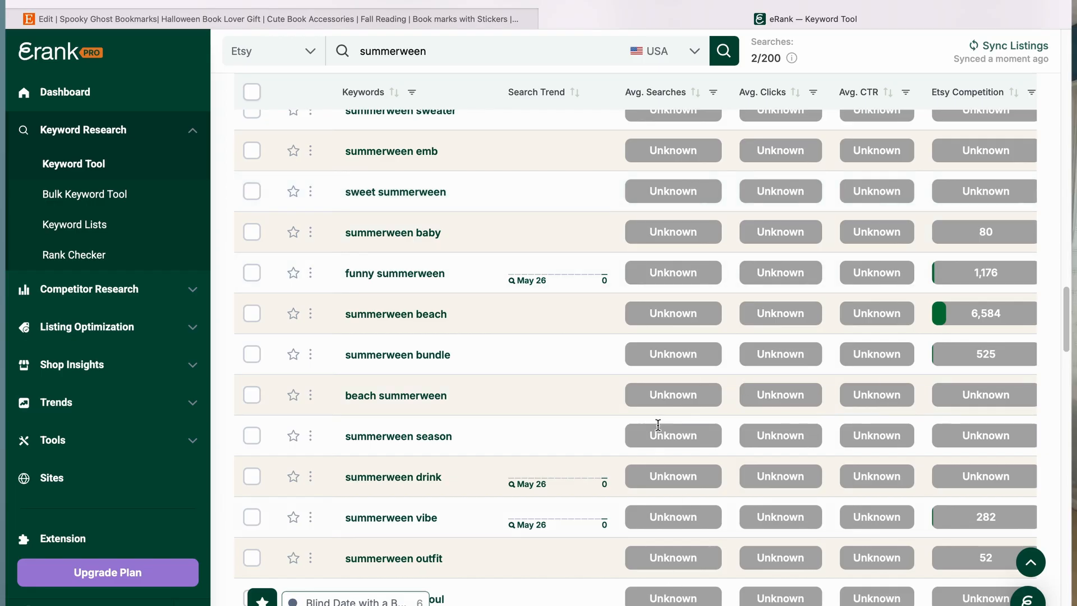
pyautogui.scroll(-13, 654, 419)
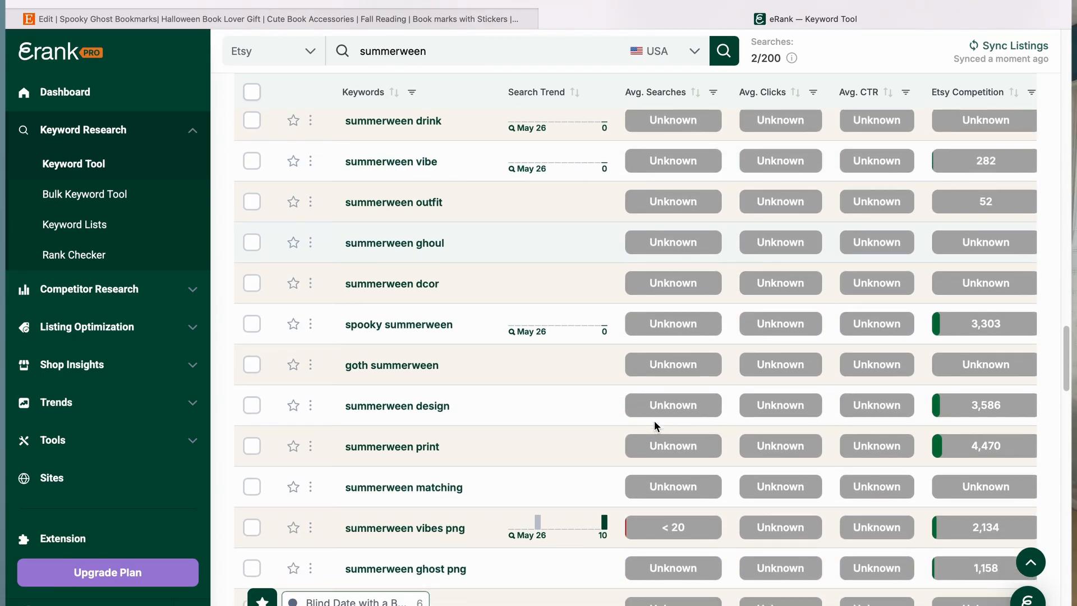
pyautogui.scroll(-6, 654, 419)
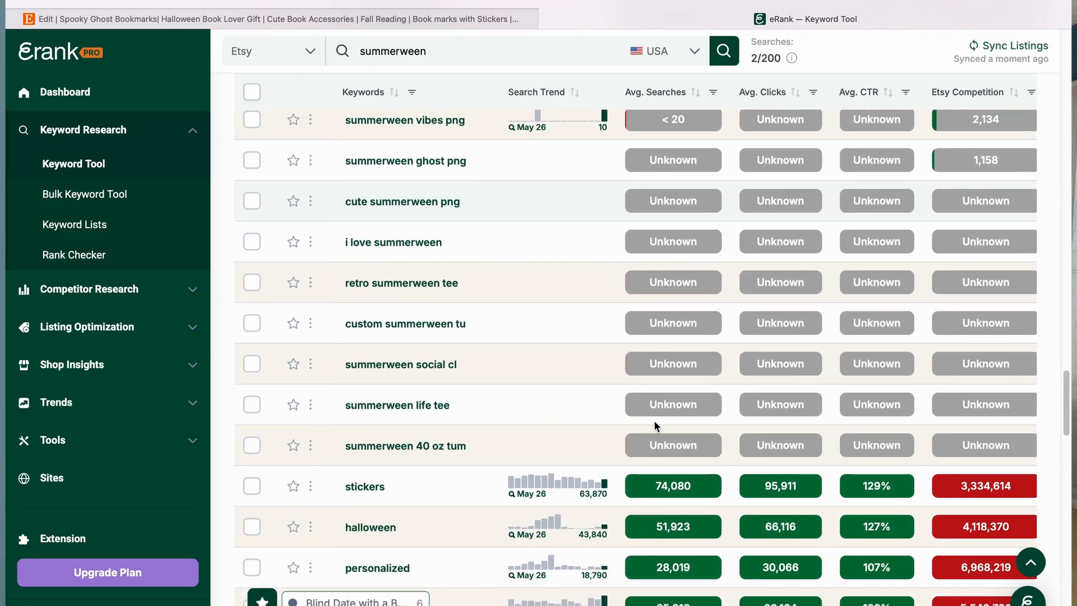
pyautogui.scroll(-5, 654, 419)
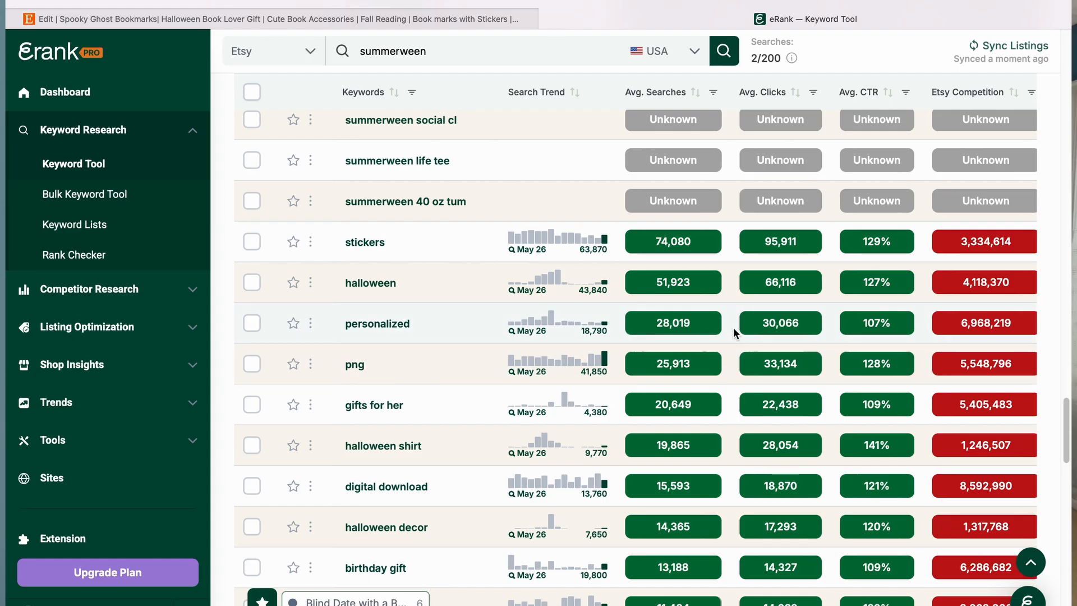
pyautogui.scroll(-3, 732, 327)
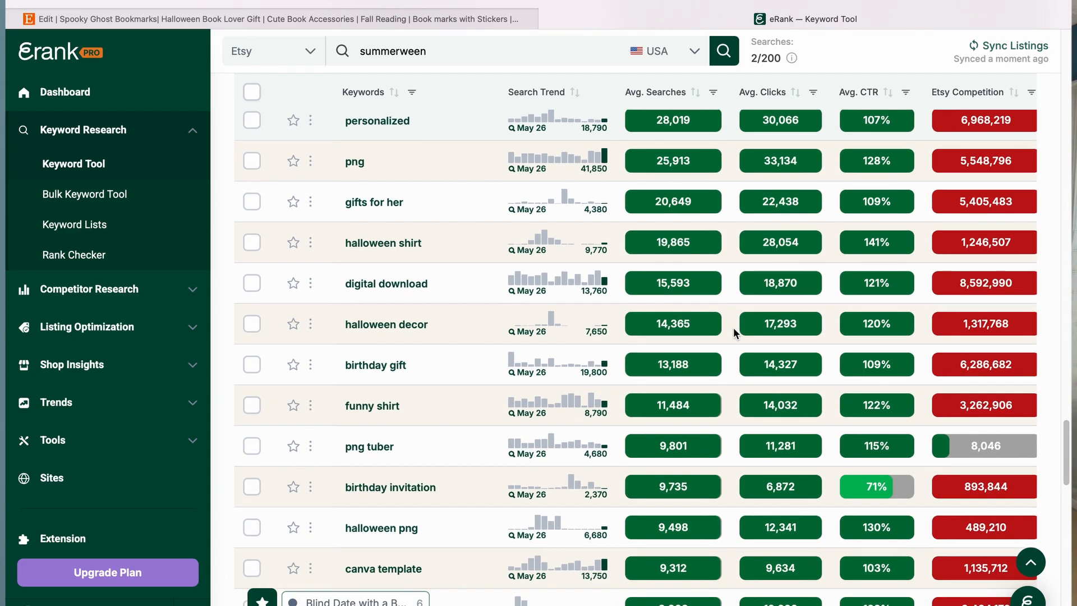
pyautogui.scroll(-3, 733, 328)
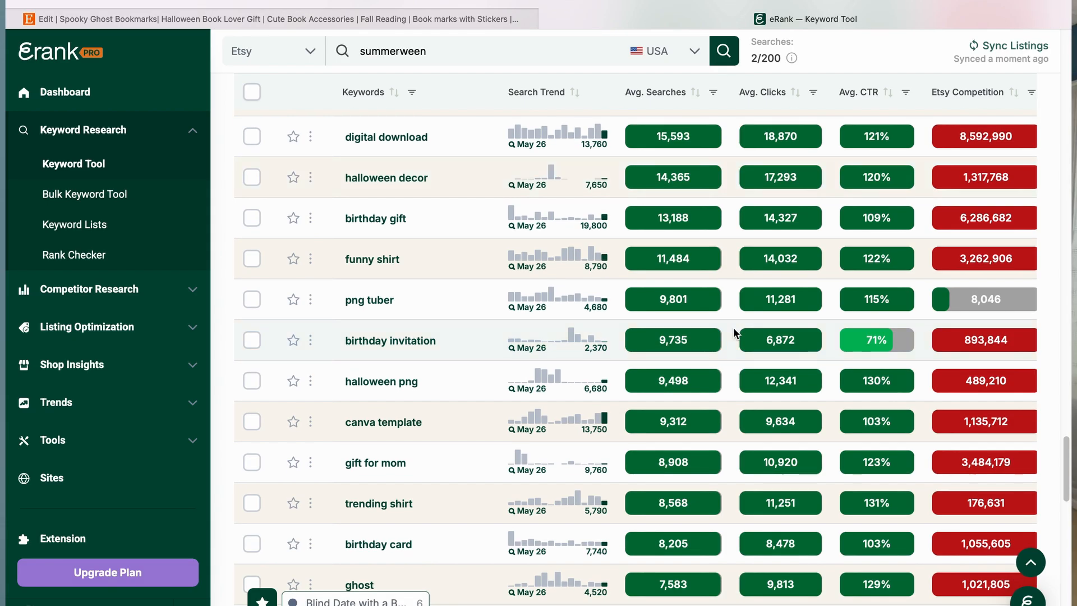
pyautogui.scroll(-2, 733, 328)
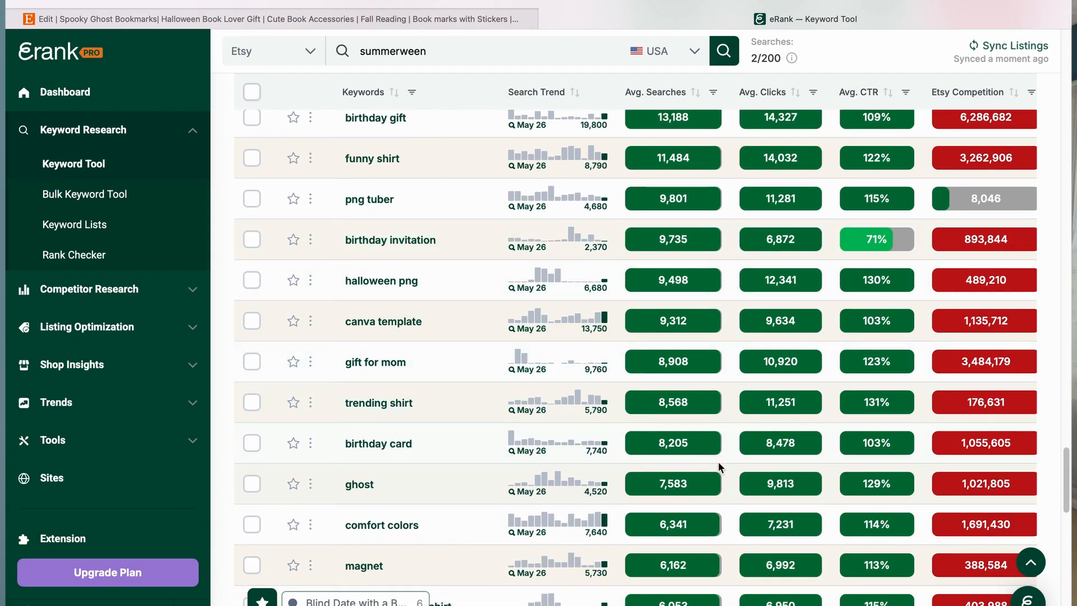
pyautogui.scroll(-3, 718, 464)
pyautogui.scroll(-1, 719, 463)
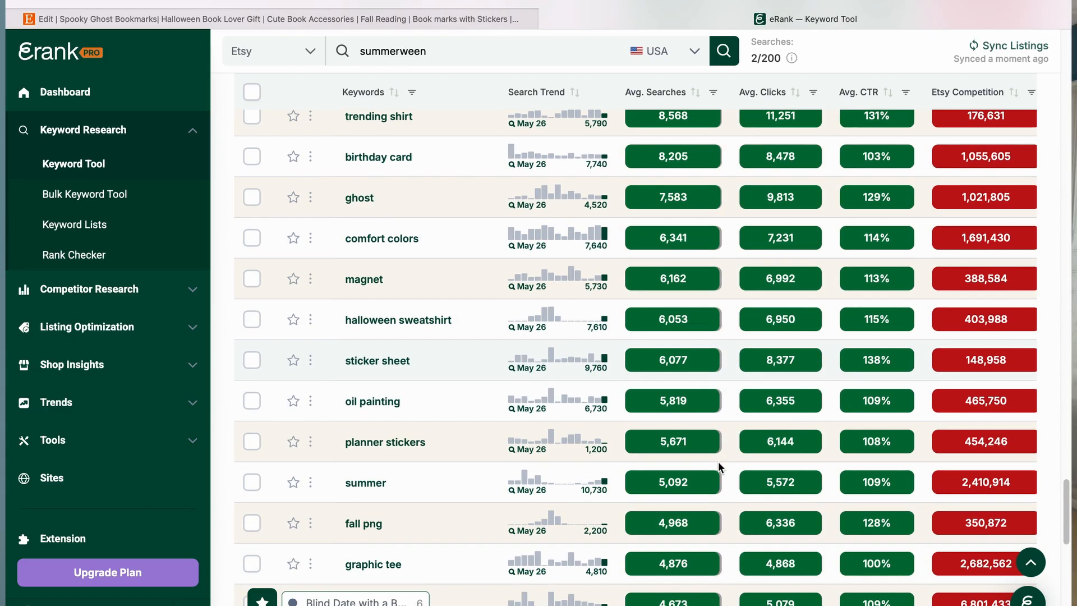
# Step: Scroll through the summerween keyword ideas back up to its keyword statistics and search trend chart
pyautogui.scroll(-3, 719, 466)
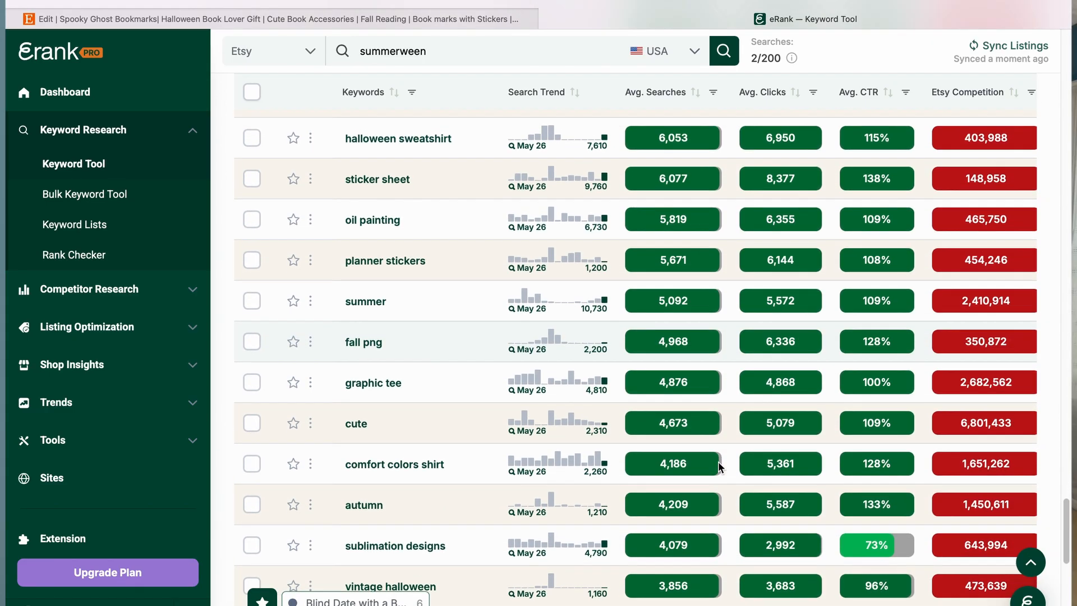
pyautogui.scroll(10, 718, 461)
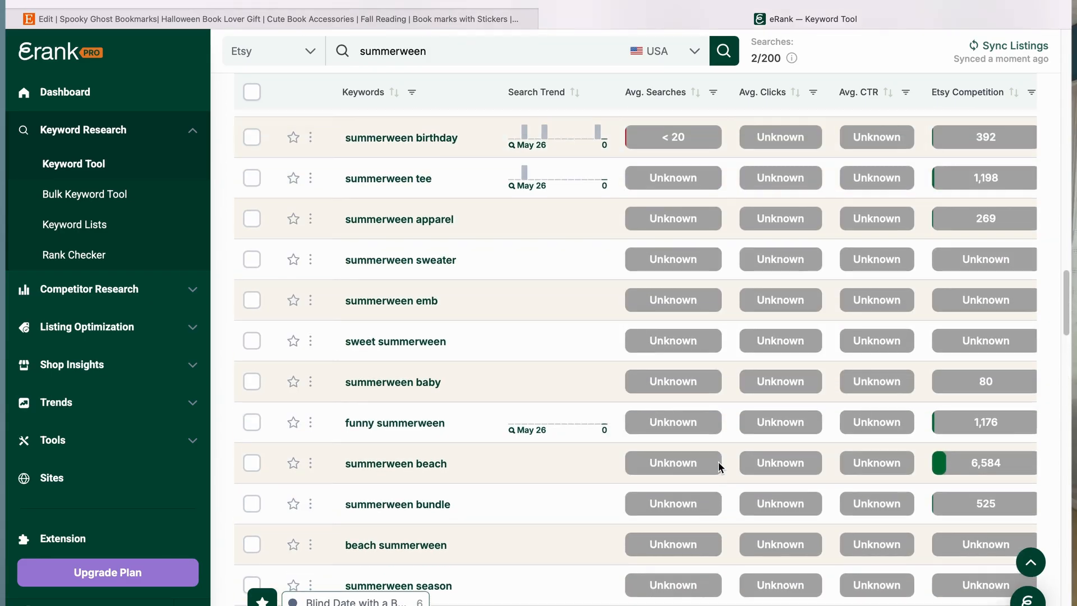
pyautogui.scroll(3, 718, 467)
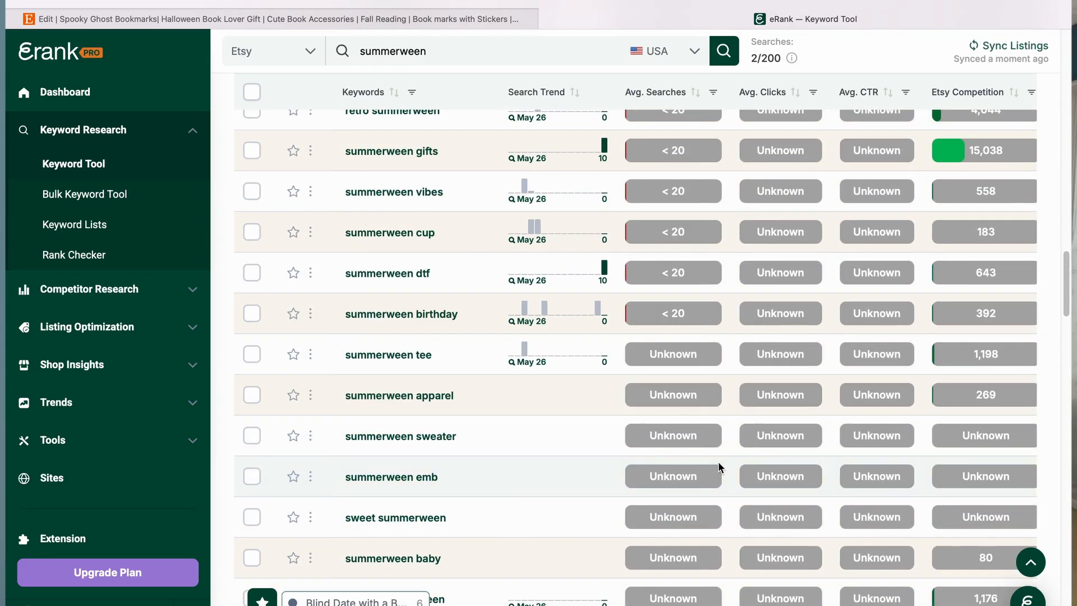
pyautogui.scroll(3, 719, 466)
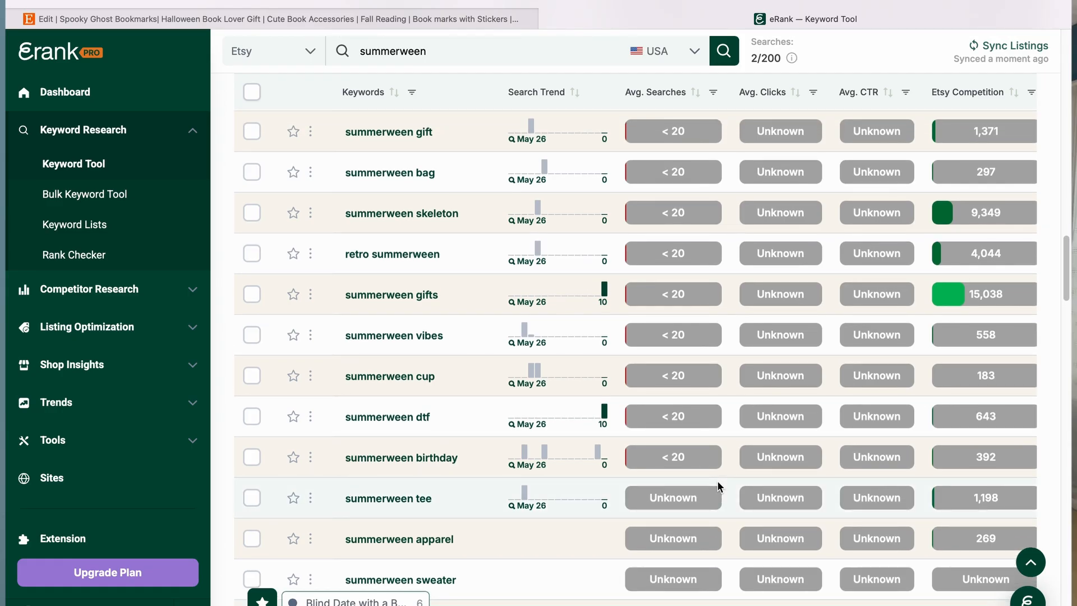
pyautogui.scroll(10, 718, 484)
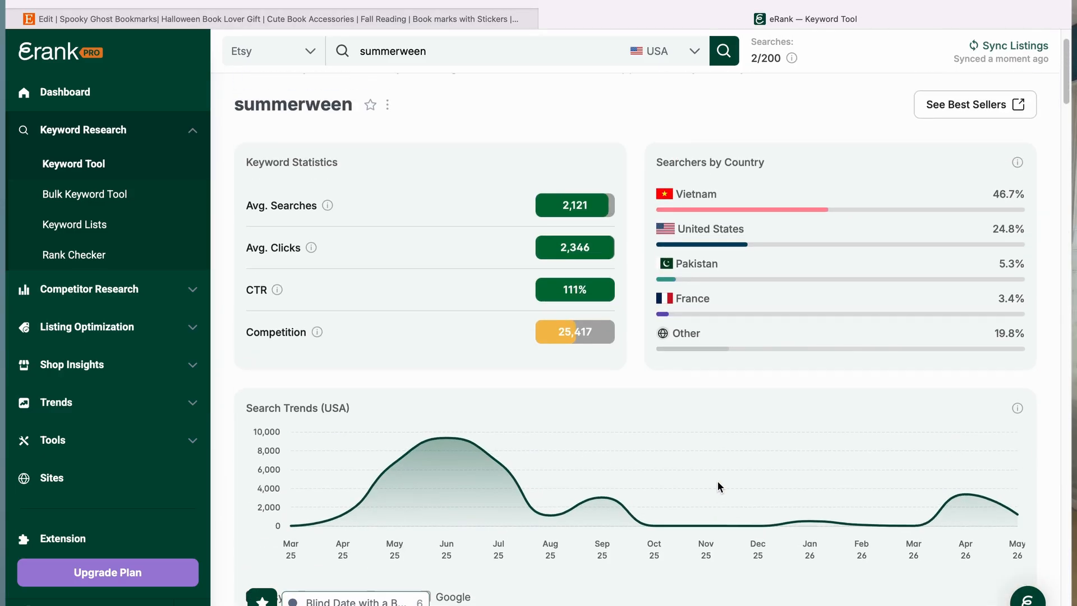
pyautogui.scroll(2, 718, 481)
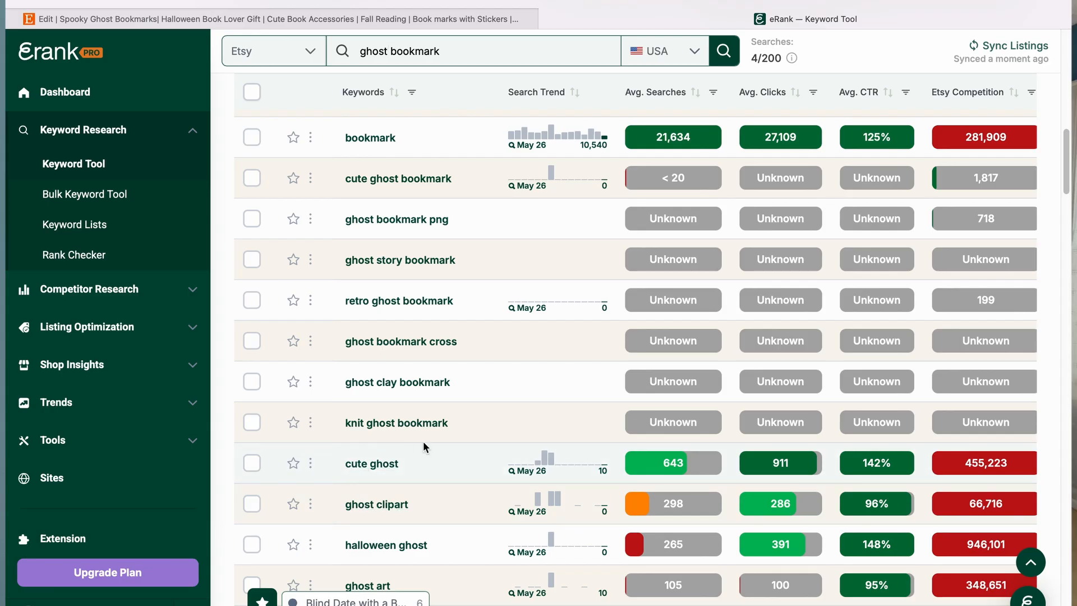
# Step: Browse the ghost bookmark keyword results and its keyword statistics, comparing searches and competition
pyautogui.scroll(-10, 985, 473)
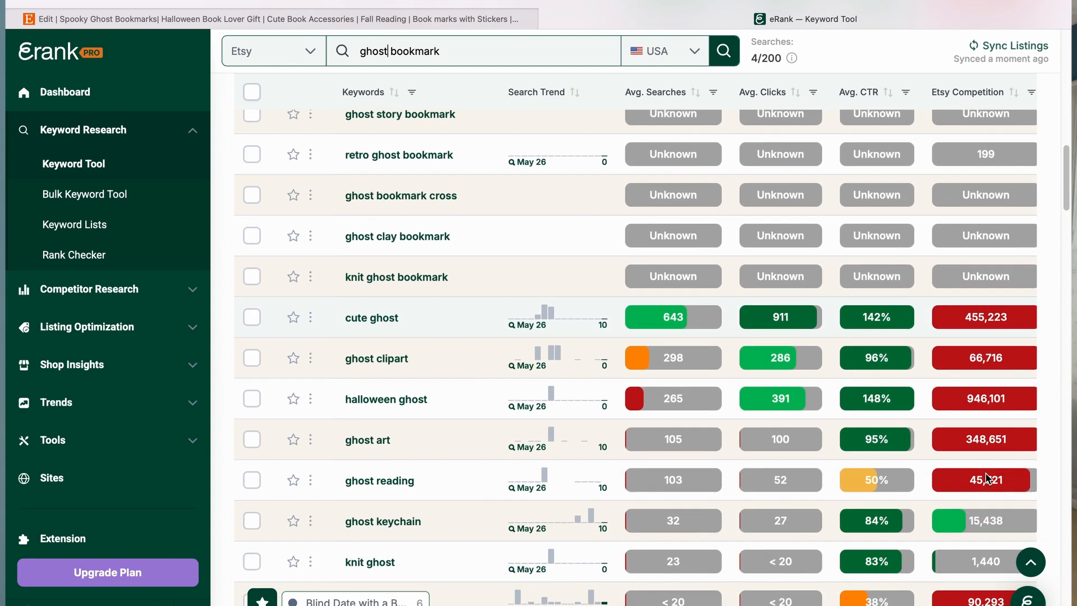
pyautogui.scroll(-1, 612, 495)
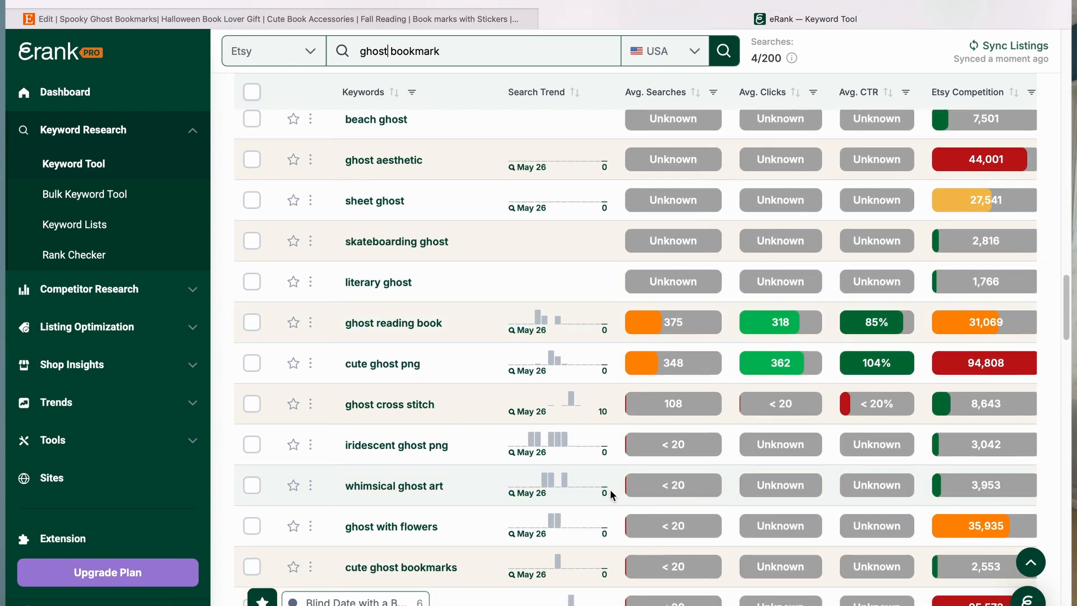
pyautogui.scroll(-10, 610, 494)
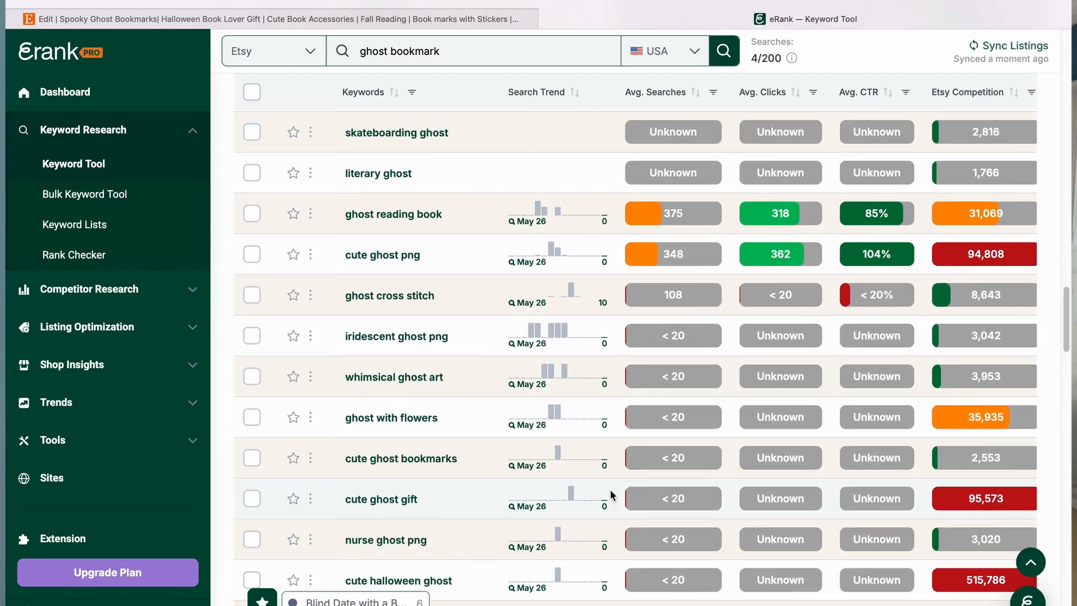
pyautogui.scroll(20, 611, 489)
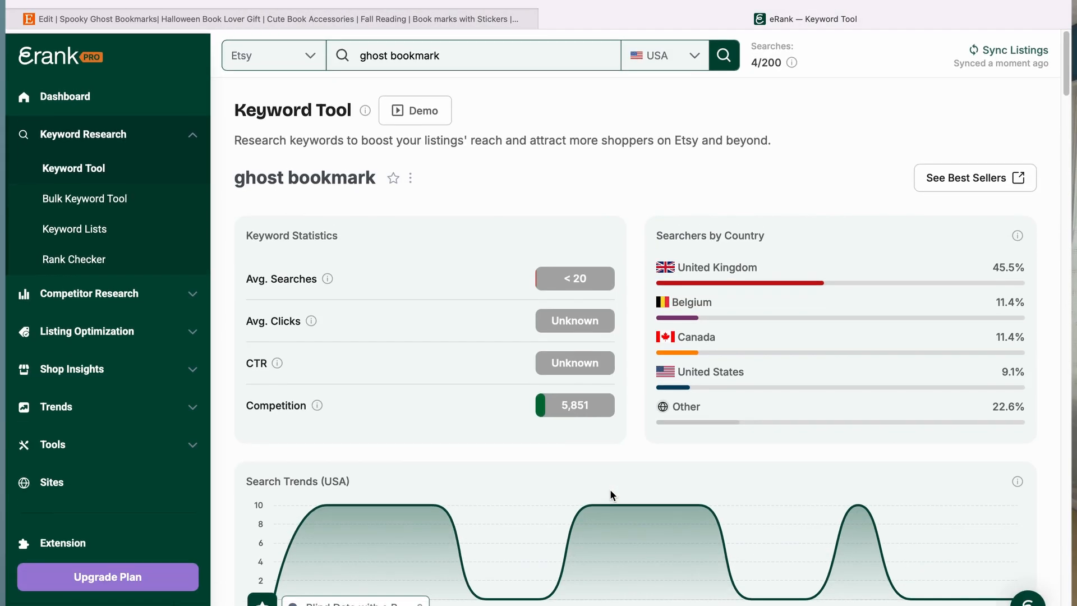
pyautogui.scroll(-5, 610, 490)
pyautogui.scroll(5, 610, 492)
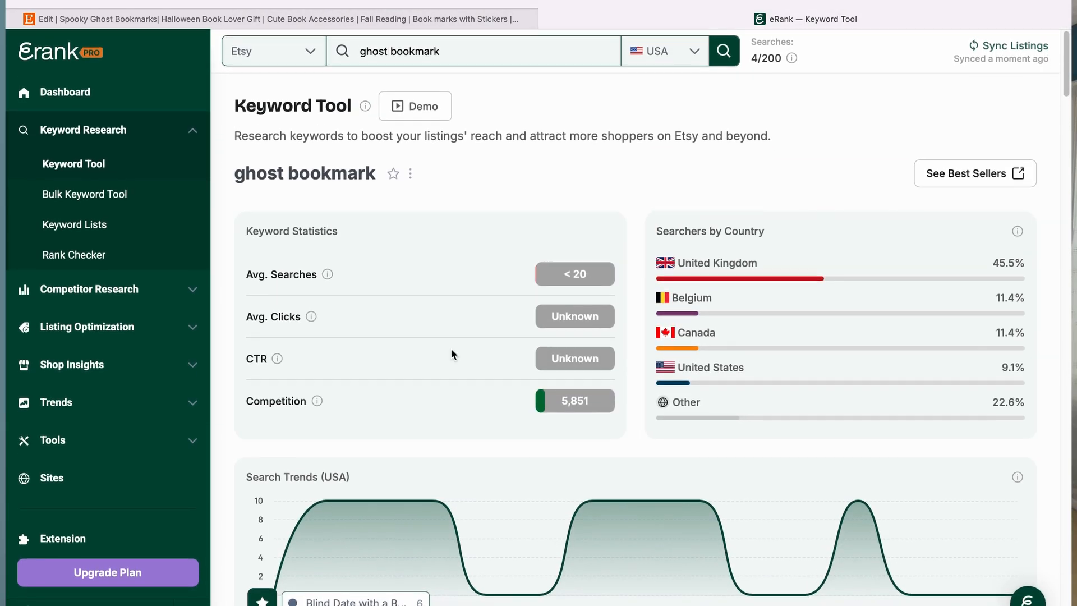
# Step: Replace the listing title with the suggested title "Spooky Ghost Bookmark | Halloween Book Lover Gift with Stickers"
pyautogui.click(338, 20)
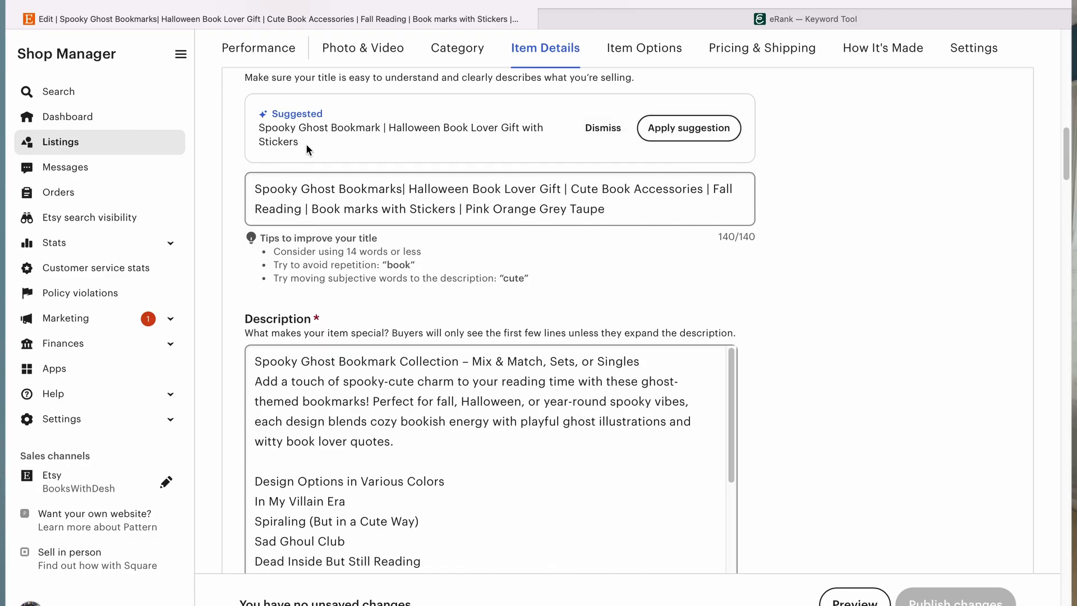
pyautogui.moveTo(305, 144); pyautogui.dragTo(259, 131)
pyautogui.hotkey('ctrl', 'c')
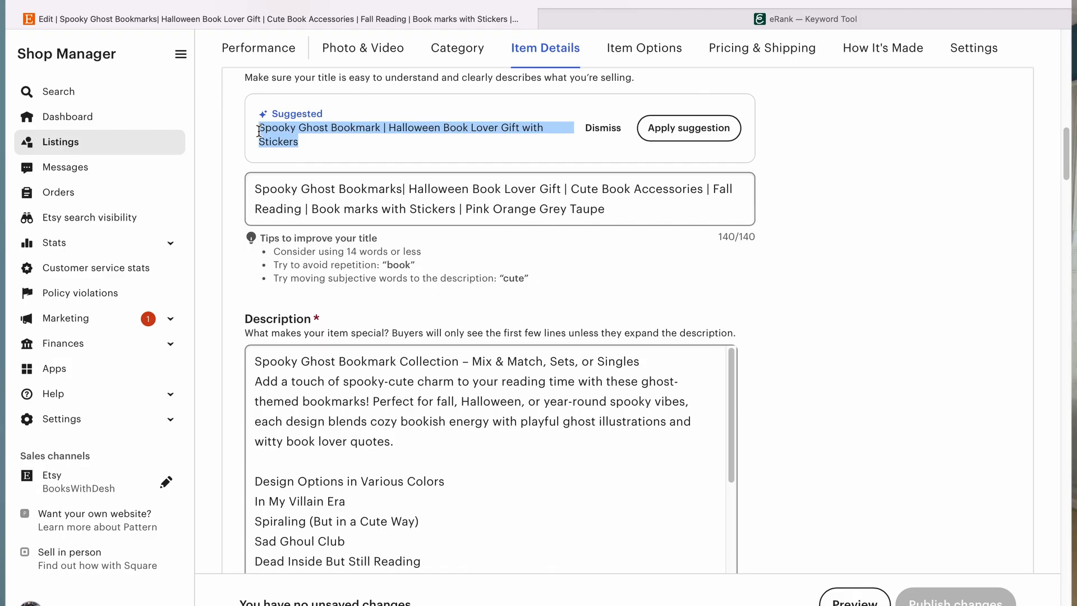
pyautogui.doubleClick(622, 211)
pyautogui.moveTo(622, 212); pyautogui.dragTo(262, 185)
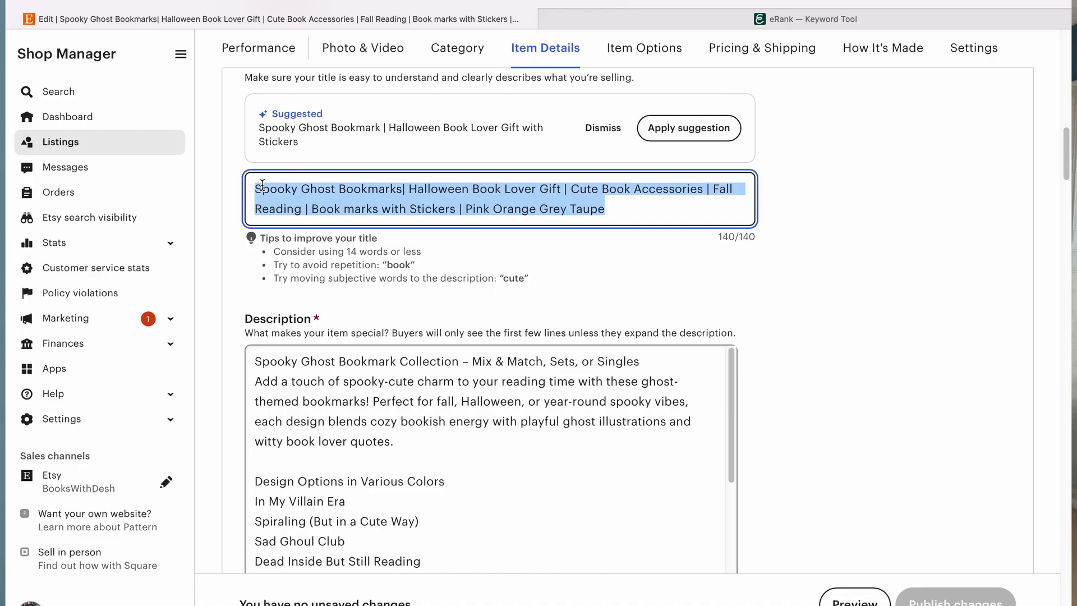
pyautogui.hotkey('ctrl', 'v')
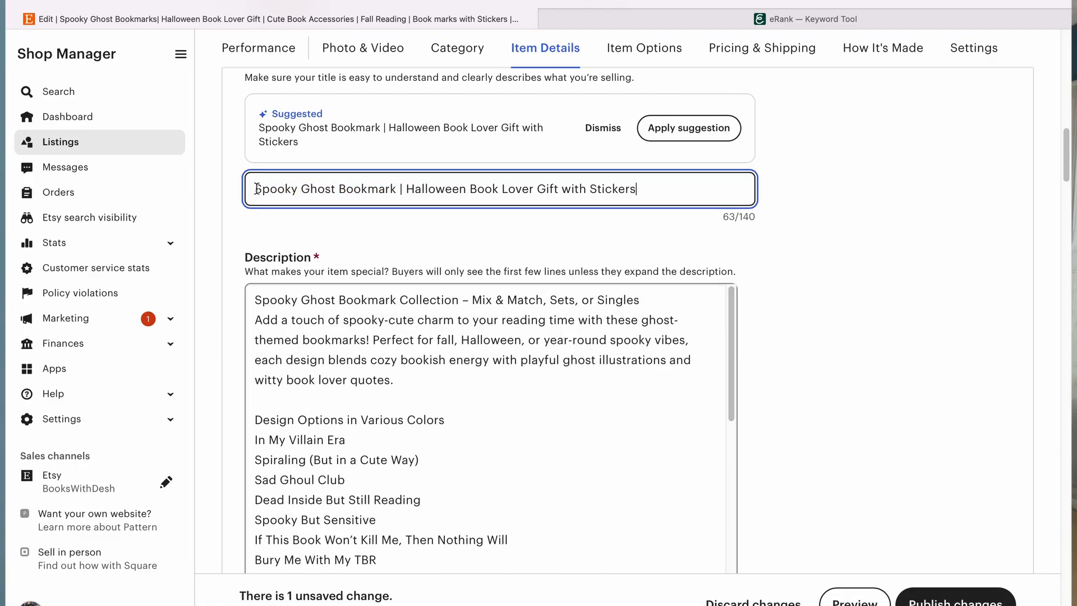
# Step: Add "Summerween" to the start of the listing title
pyautogui.click(257, 188)
pyautogui.write('Suo')
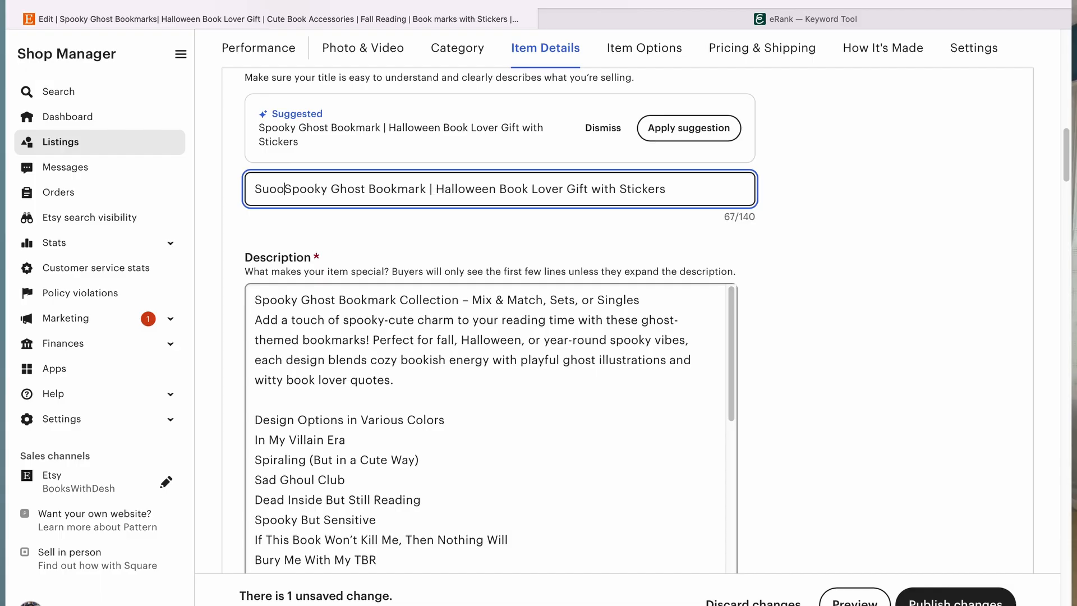
pyautogui.press('BackSpace')
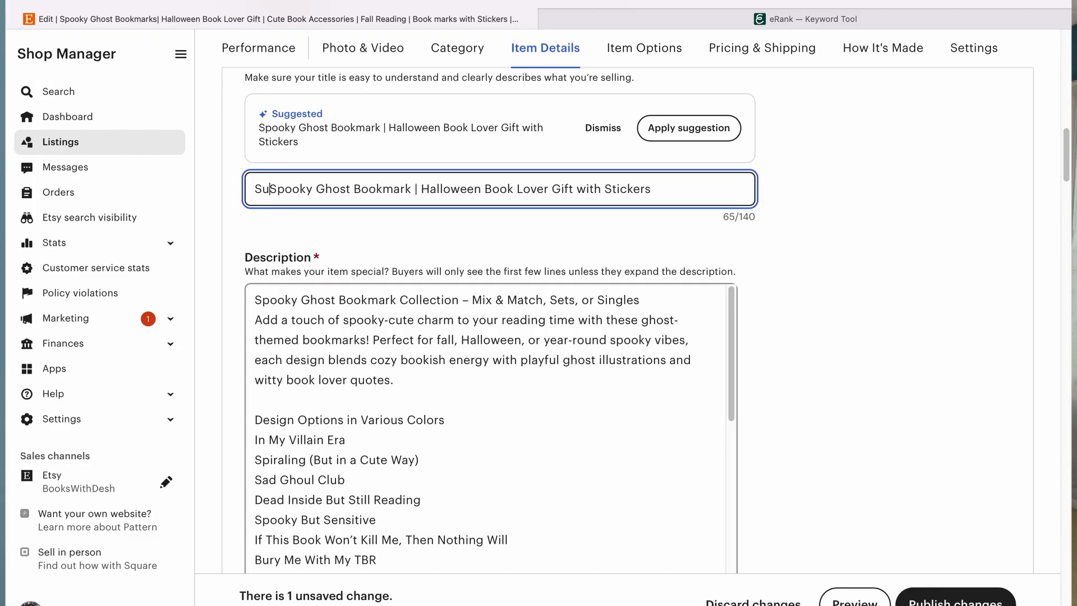
pyautogui.write('mmerween')
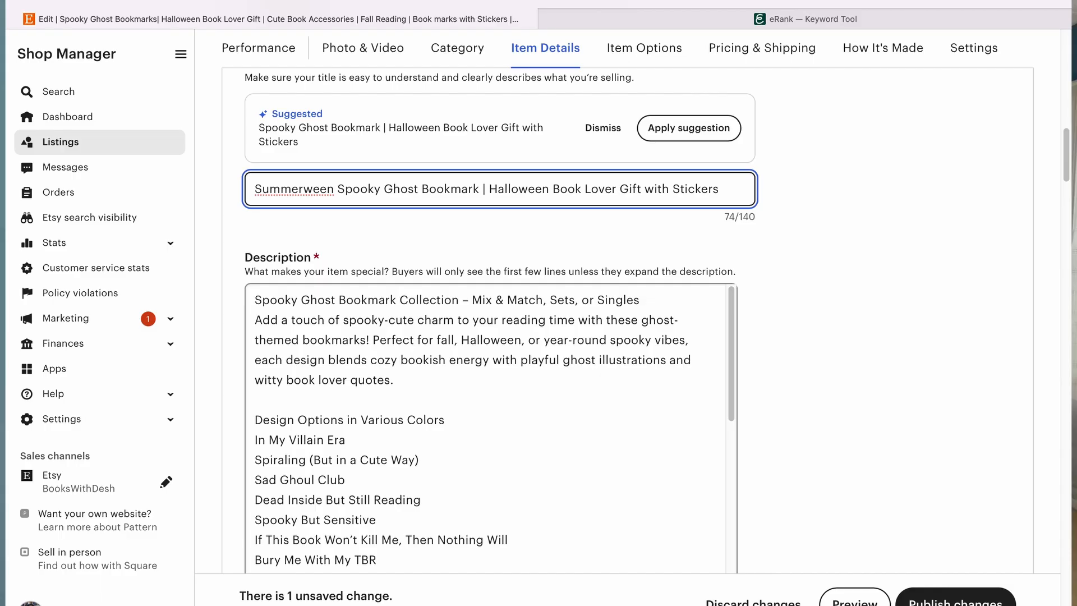
# Step: Remove the "gifts for her" tag from the listing's tags
pyautogui.scroll(15, 585, 253)
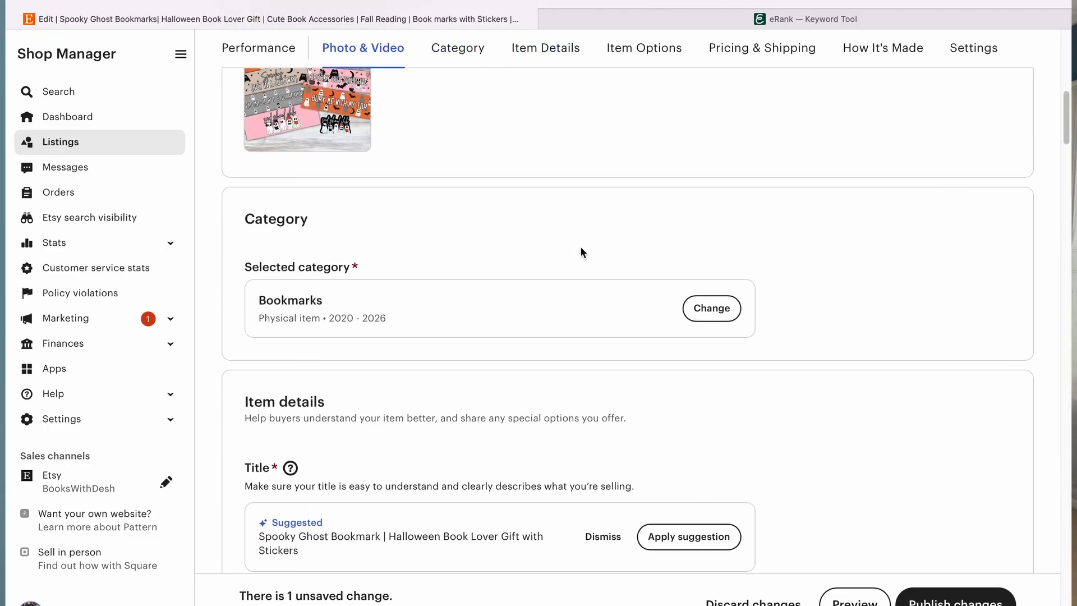
pyautogui.scroll(1, 581, 256)
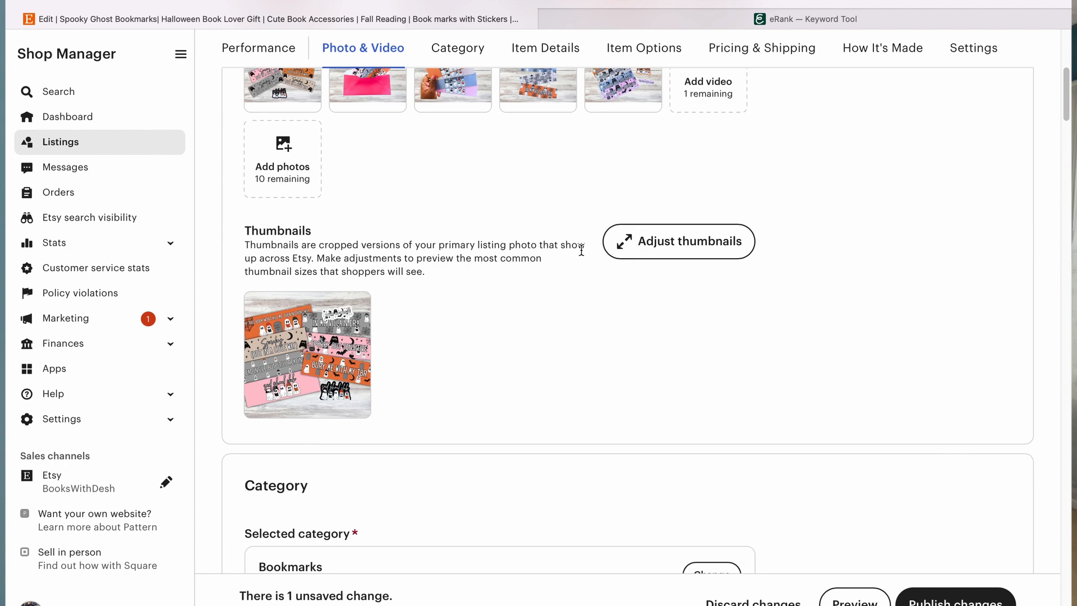
pyautogui.scroll(10, 581, 251)
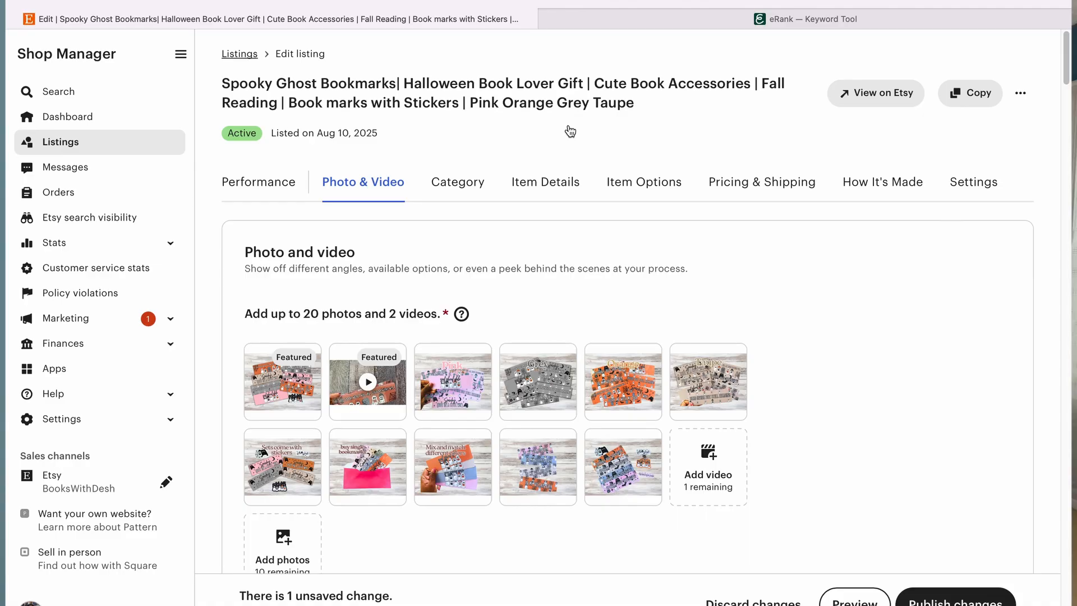
pyautogui.scroll(-20, 571, 131)
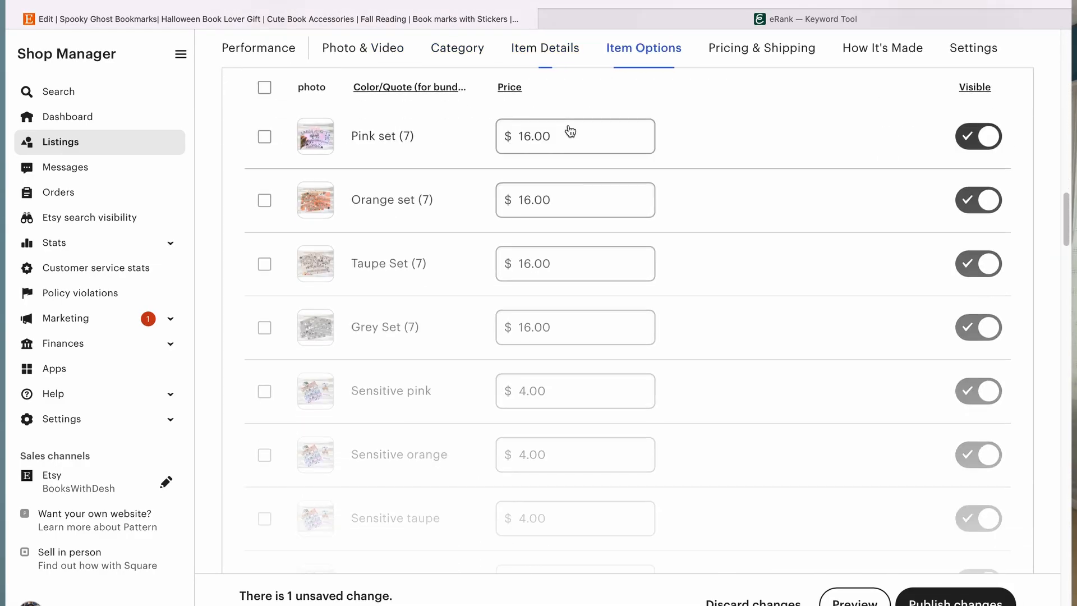
pyautogui.scroll(-10, 570, 131)
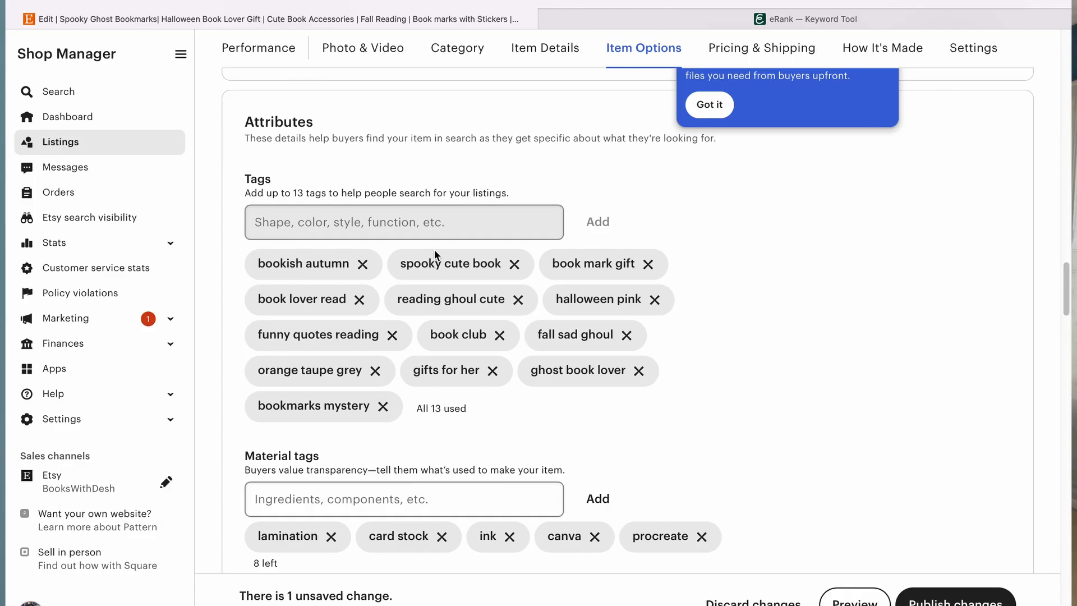
pyautogui.click(493, 371)
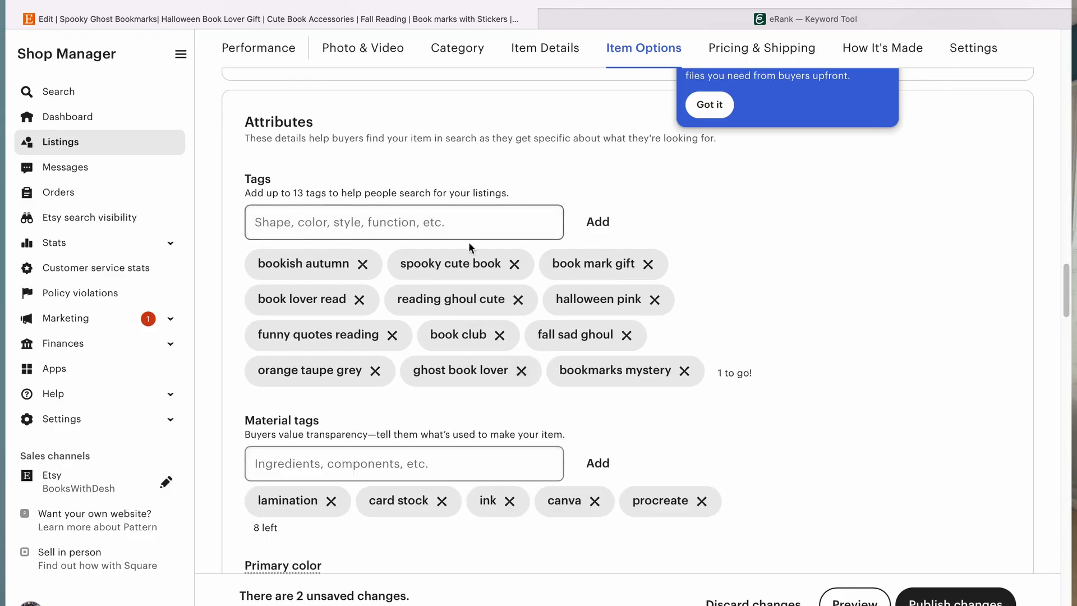
# Step: Add the tag "summerween" to the listing
pyautogui.click(457, 227)
pyautogui.write('s')
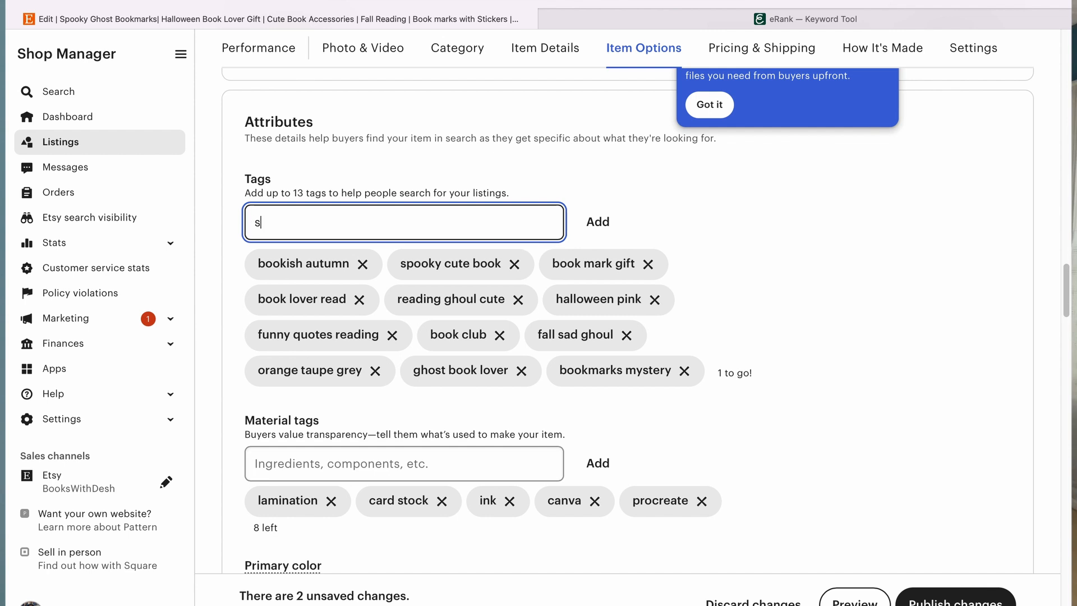
pyautogui.write('ummerween')
pyautogui.click(596, 222)
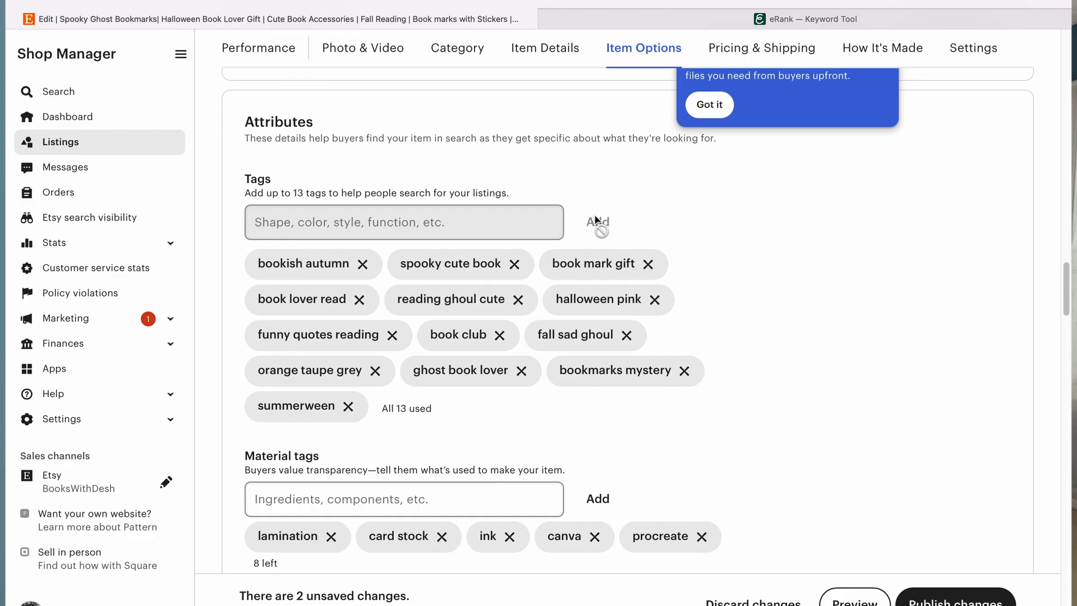
# Step: Publish the listing changes
pyautogui.scroll(-6, 707, 275)
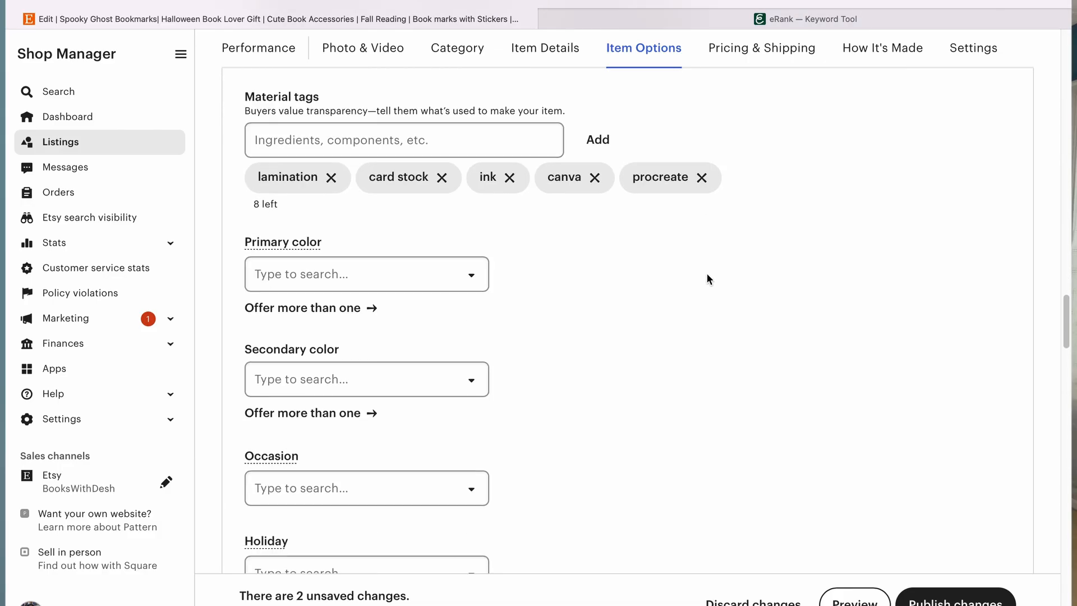
pyautogui.scroll(-1, 707, 276)
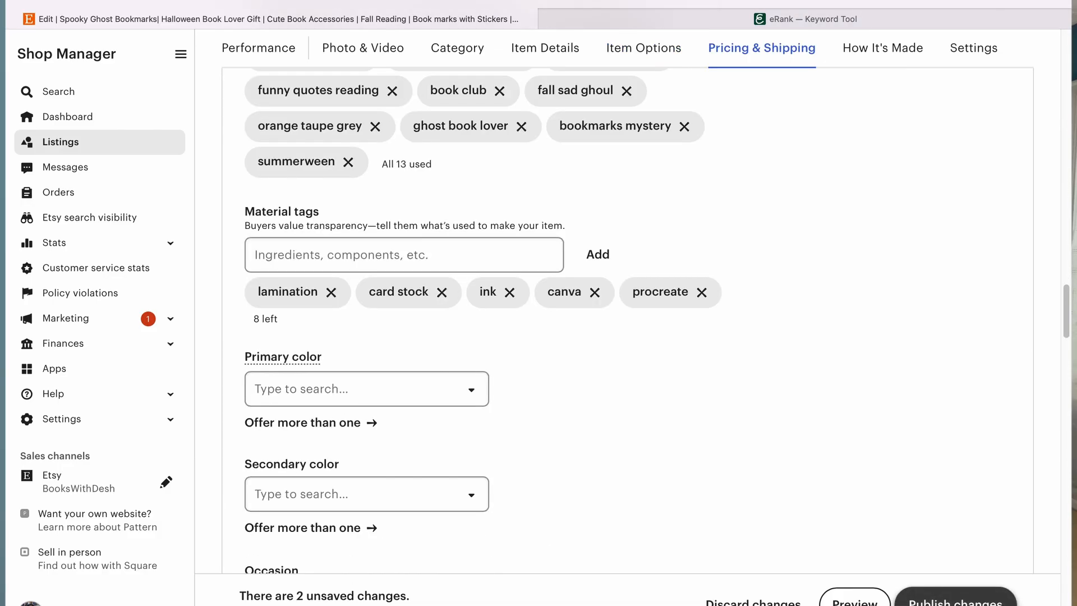
pyautogui.click(955, 602)
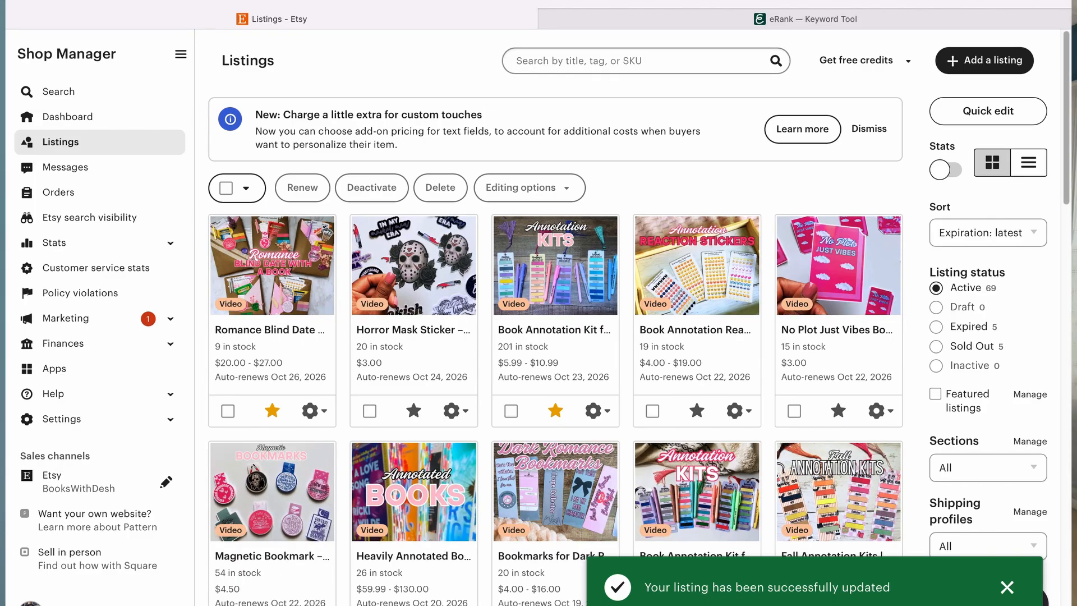
# Step: Open the Cozy Fall Bookmarks listing for editing from the listings grid
pyautogui.scroll(-5, 726, 455)
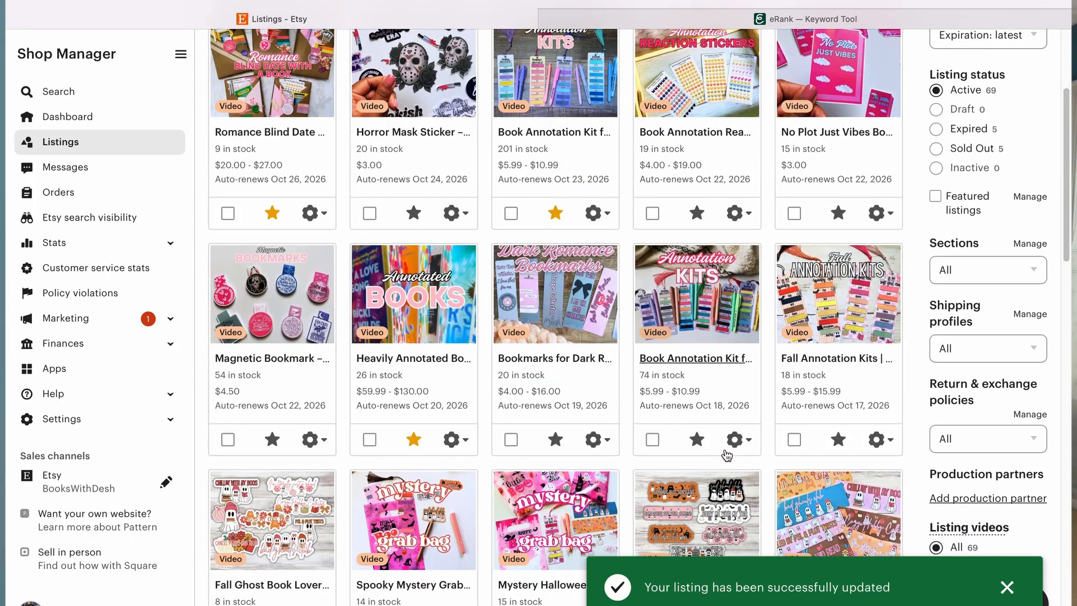
pyautogui.scroll(1, 726, 456)
pyautogui.scroll(-3, 726, 455)
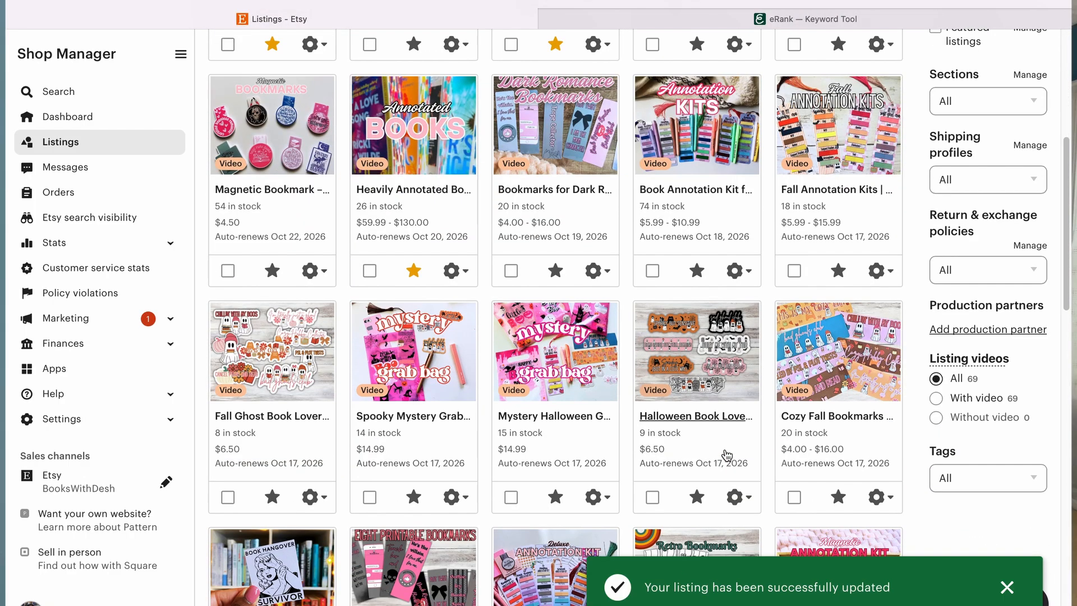
pyautogui.click(837, 346)
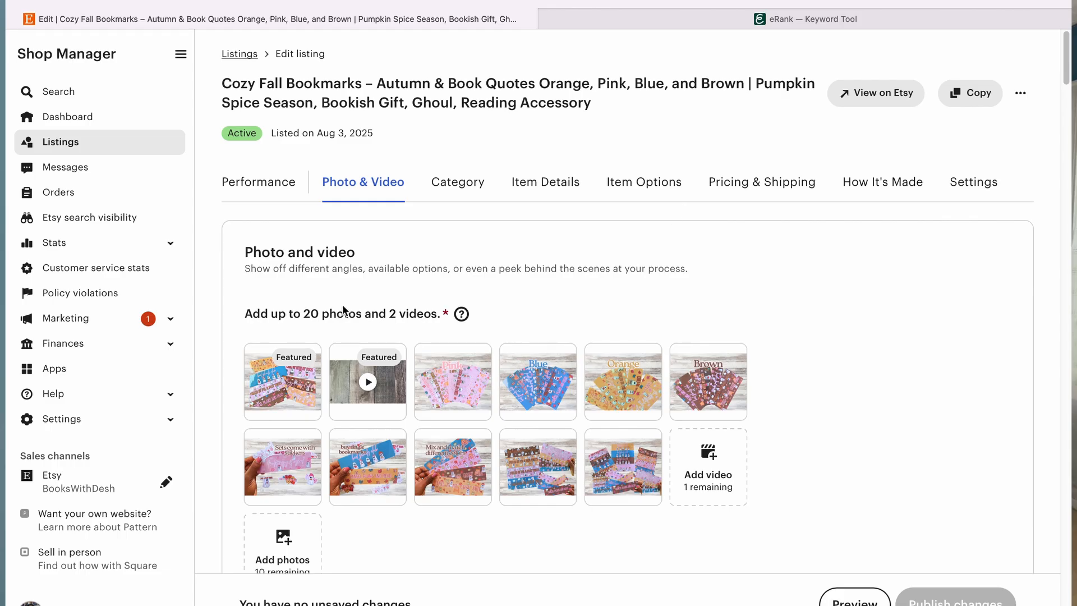
# Step: Review the Cozy Fall Bookmarks listing's photos and thumbnail
pyautogui.scroll(-3, 461, 279)
pyautogui.scroll(-3, 463, 286)
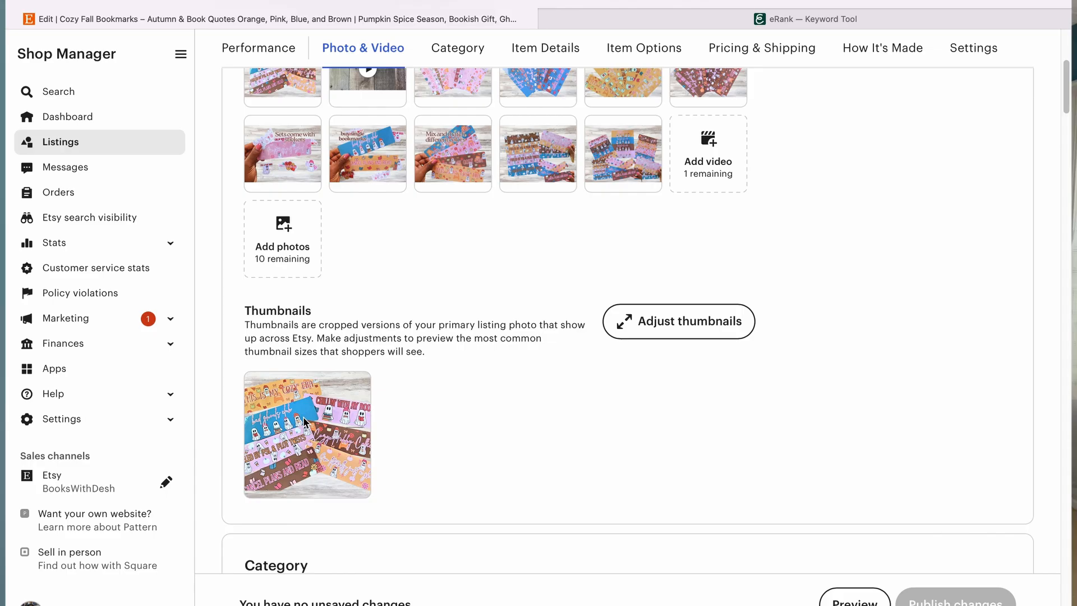
pyautogui.scroll(5, 303, 416)
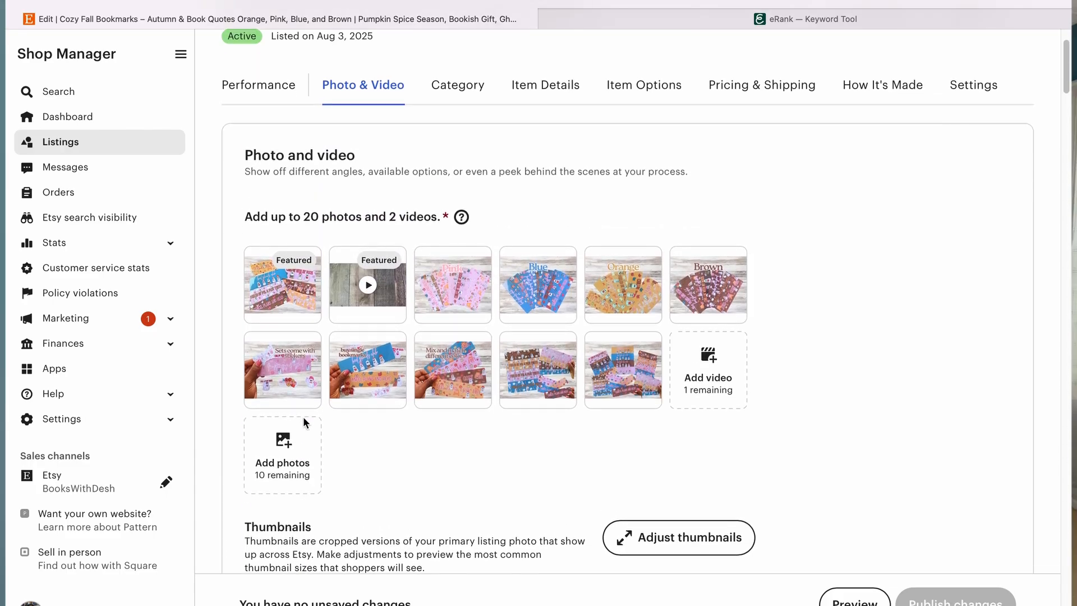
pyautogui.scroll(2, 303, 416)
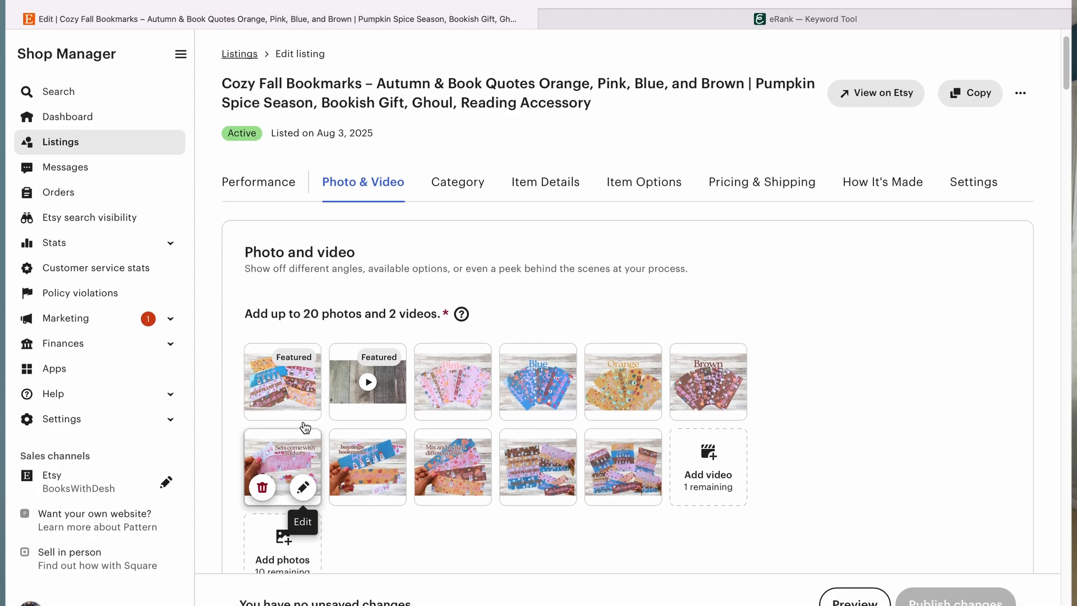
pyautogui.scroll(-10, 302, 420)
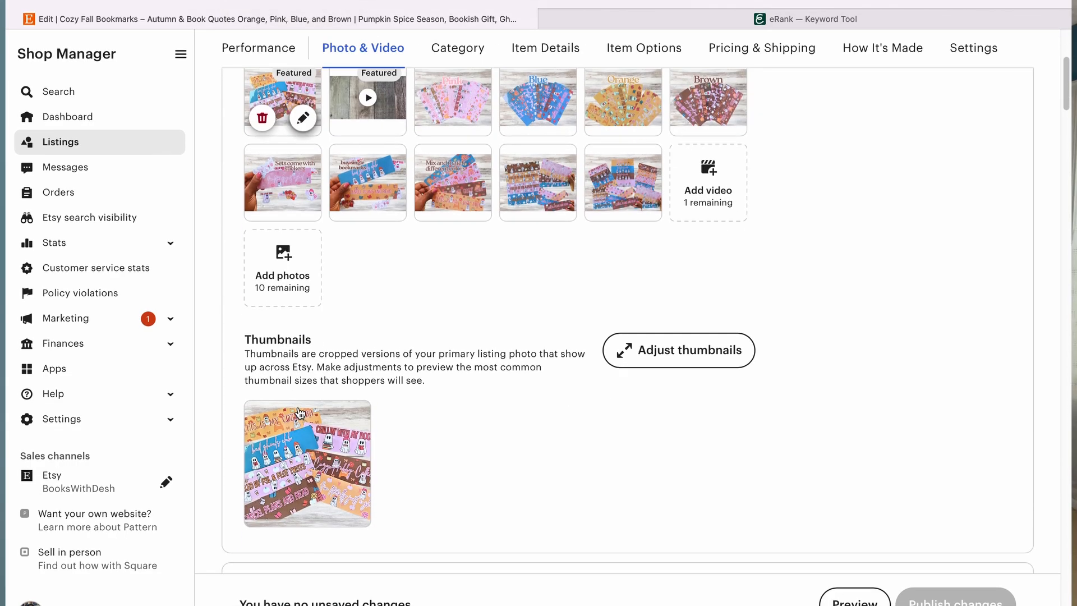
# Step: Rewrite the Cozy Fall Bookmarks title to begin with "Fall Bookmarks for Book Lovers", removing the word "Cozy"
pyautogui.scroll(-4, 299, 413)
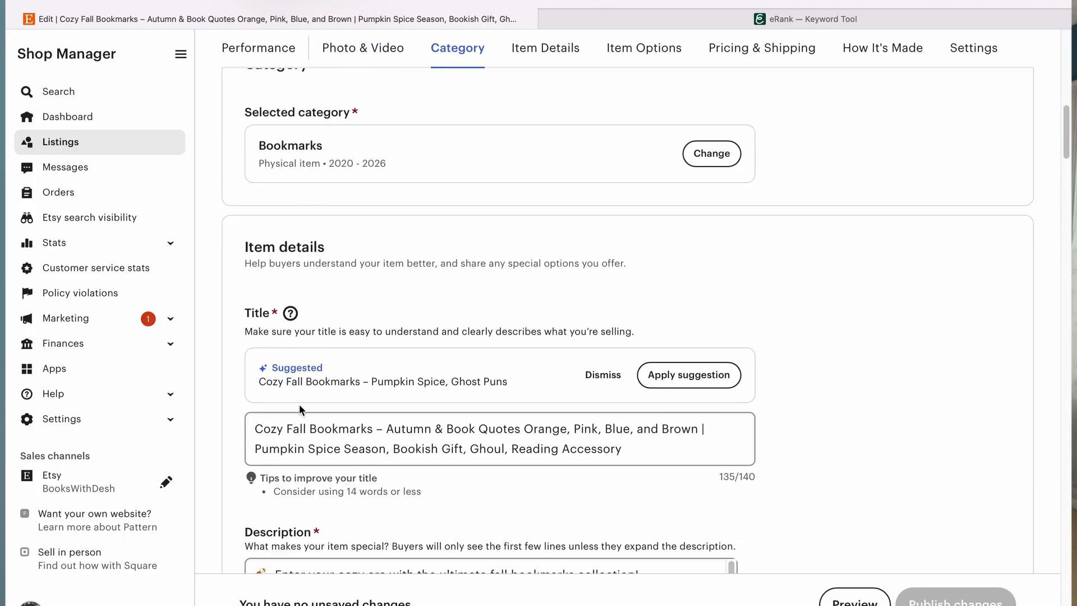
pyautogui.scroll(-2, 299, 410)
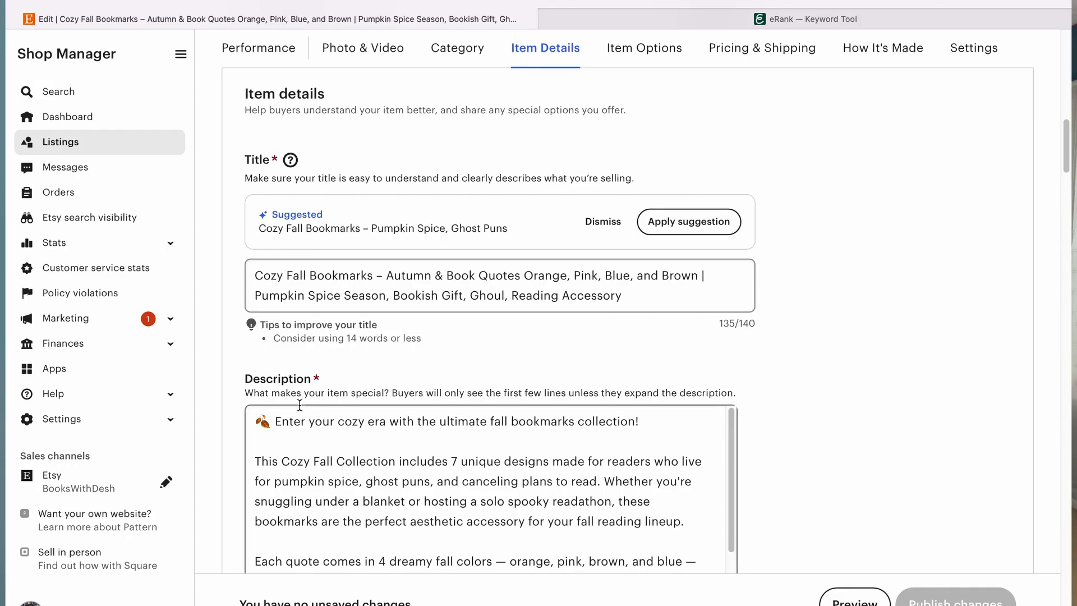
pyautogui.click(284, 275)
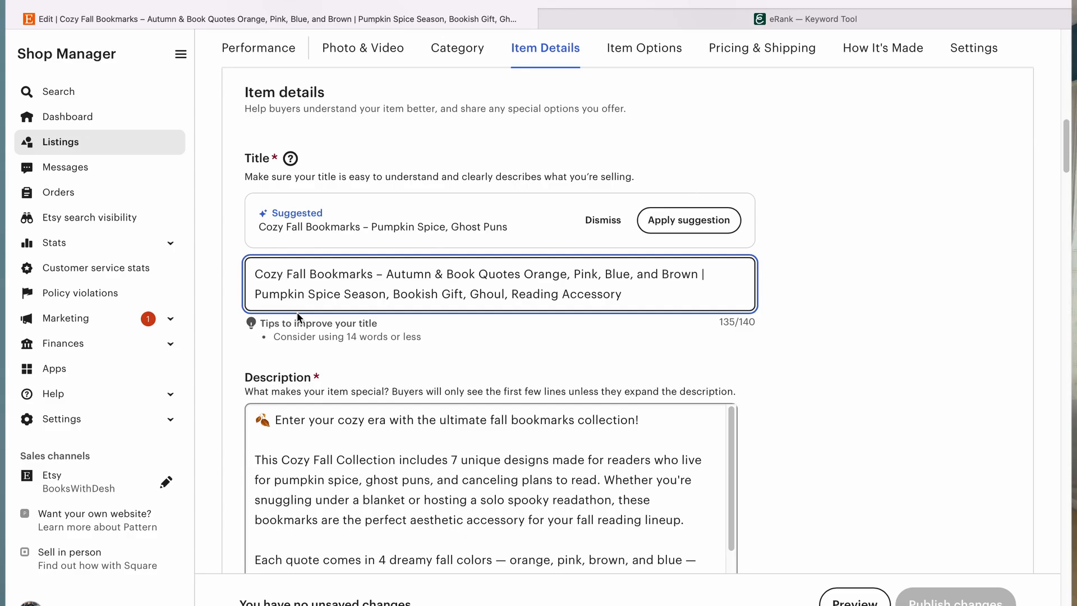
pyautogui.press('BackSpace')
pyautogui.press('BackSpace')
pyautogui.press('BackSpace')
pyautogui.press('BackSpace')
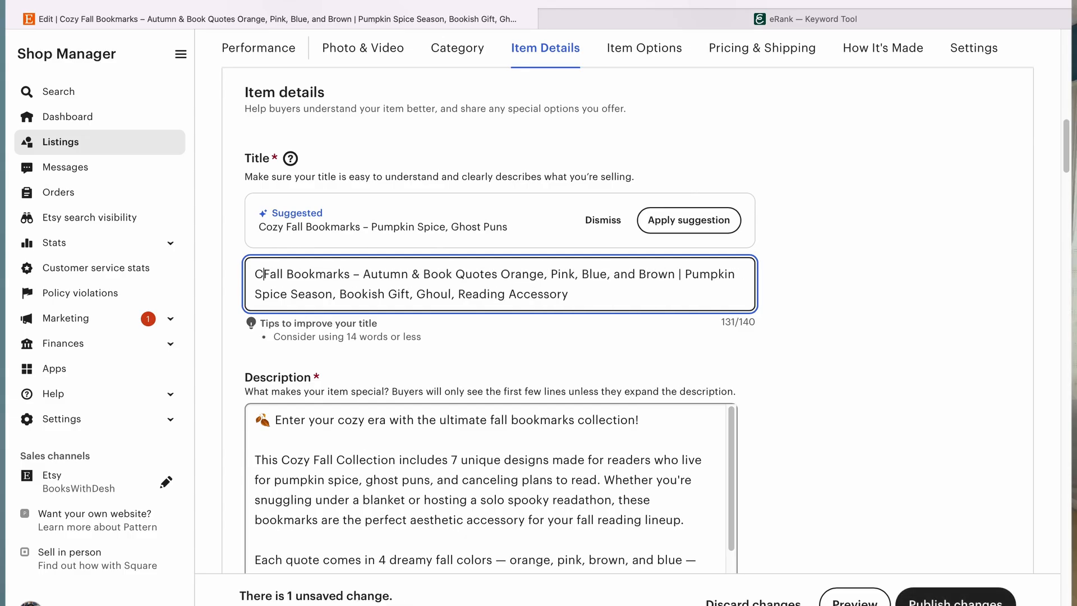
pyautogui.press('BackSpace')
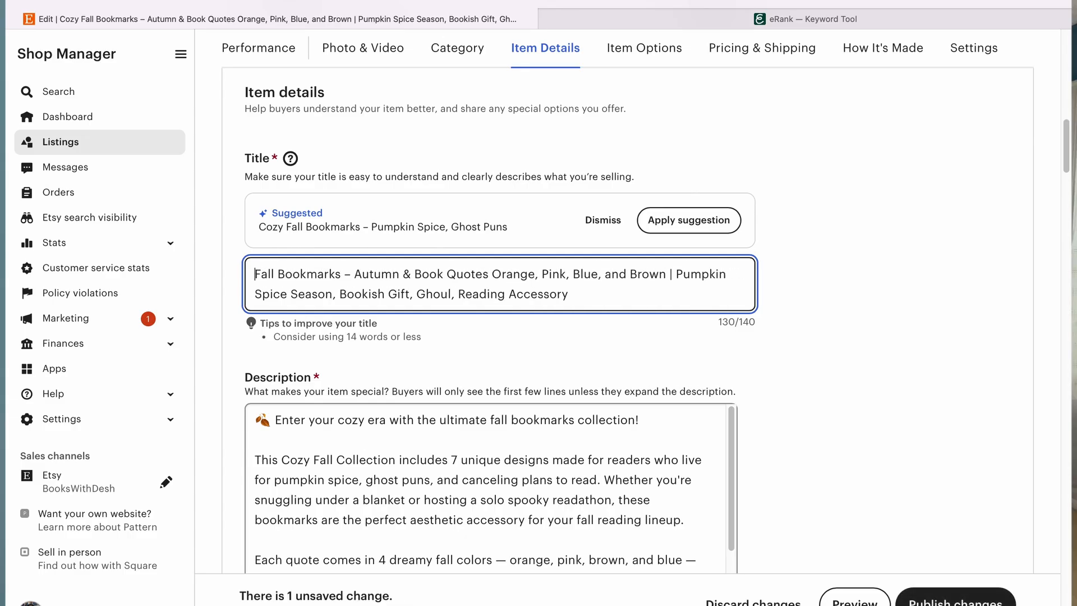
pyautogui.click(342, 275)
pyautogui.write('for B')
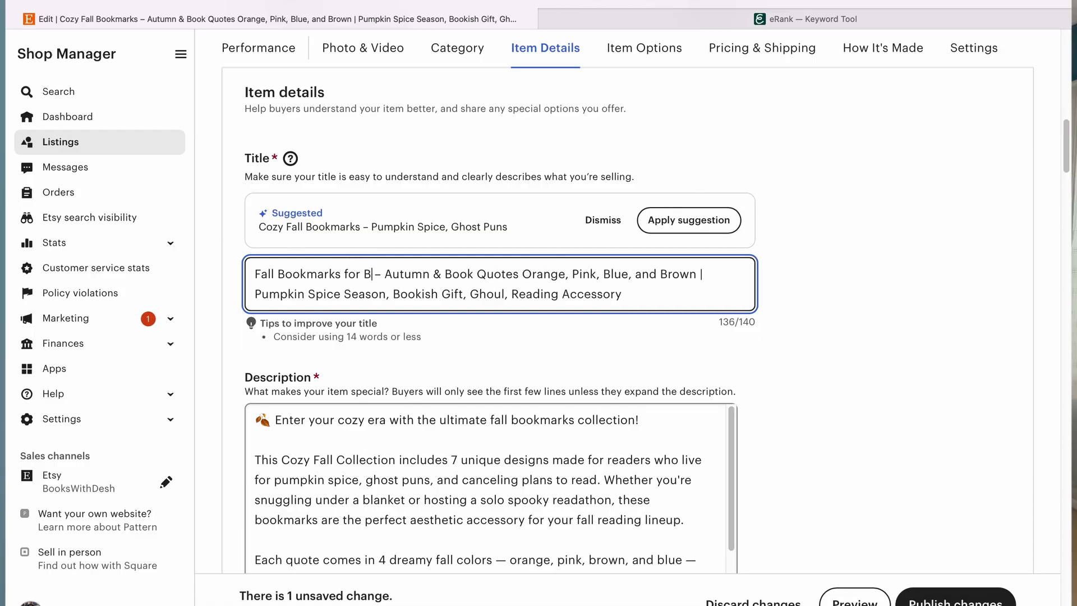
pyautogui.write('ook Lover')
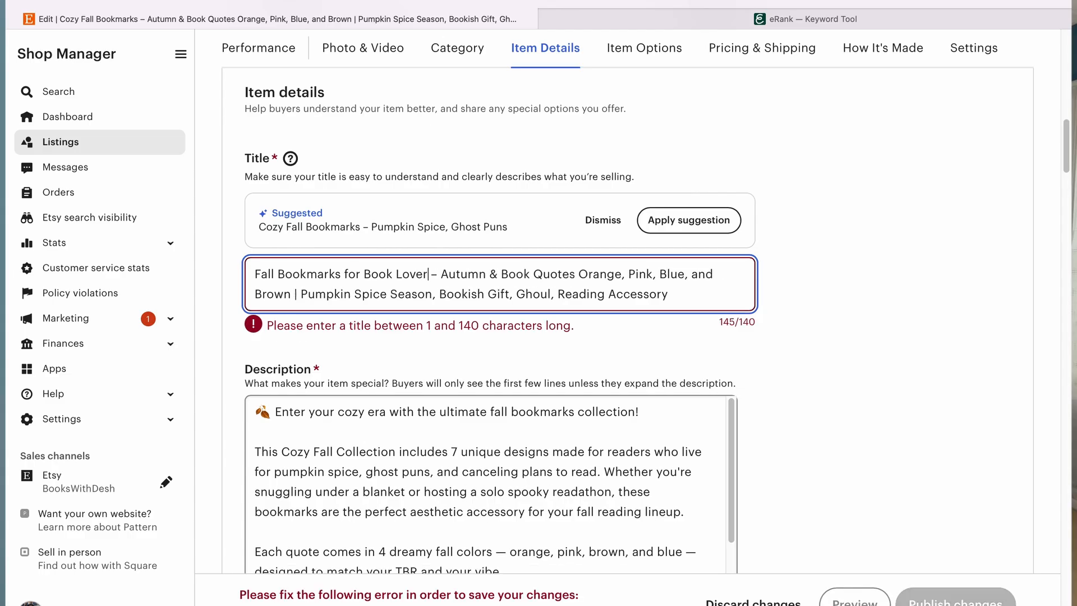
pyautogui.write('s')
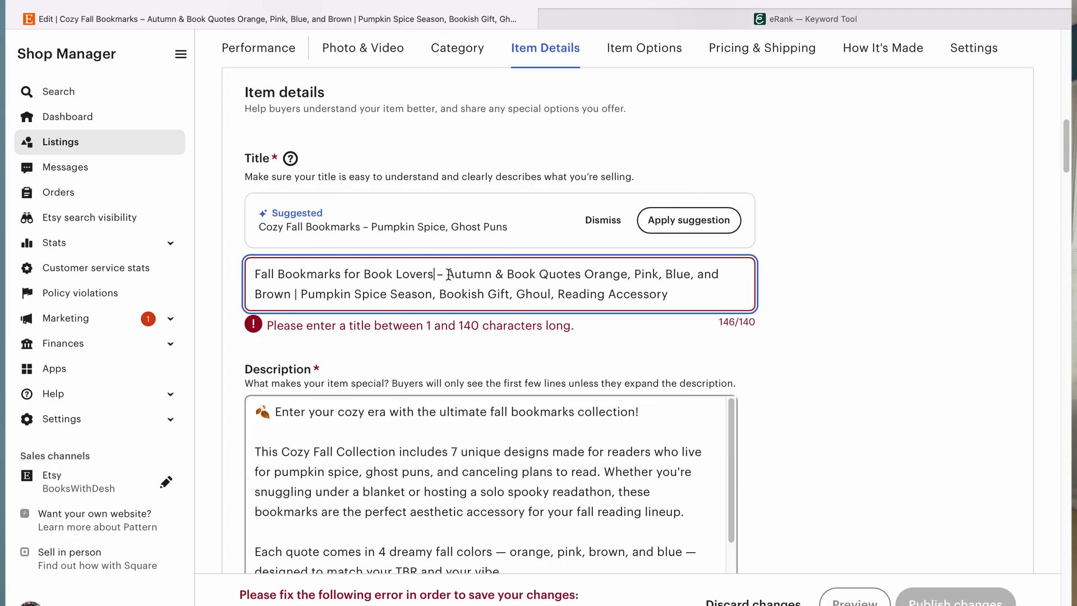
pyautogui.moveTo(447, 274); pyautogui.dragTo(299, 297)
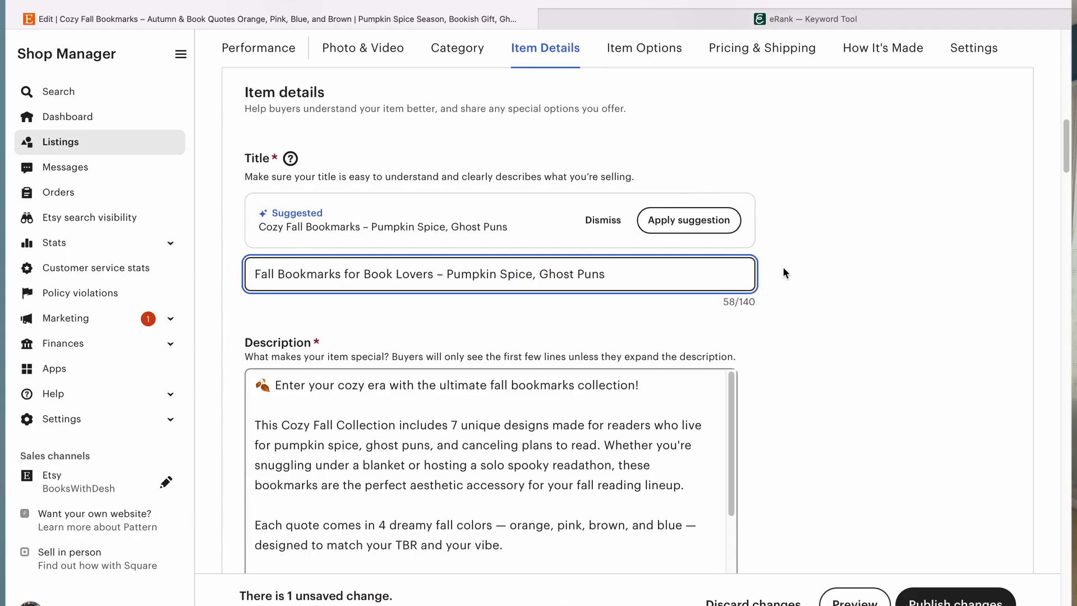
# Step: Replace the "latte girl era" tag with "summerween" and publish the listing changes
pyautogui.scroll(12, 684, 260)
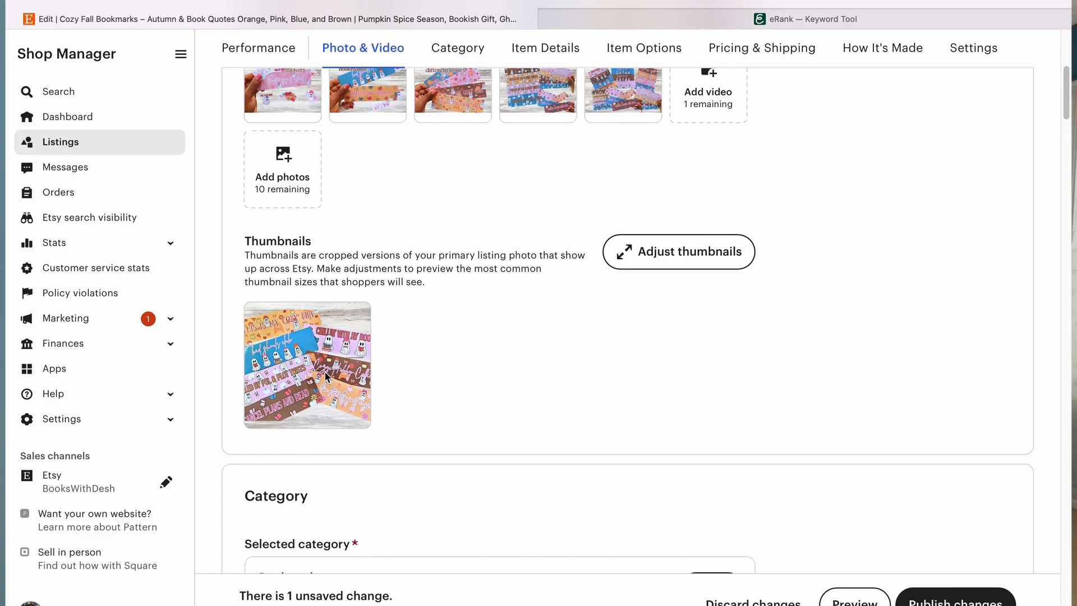
pyautogui.scroll(6, 295, 363)
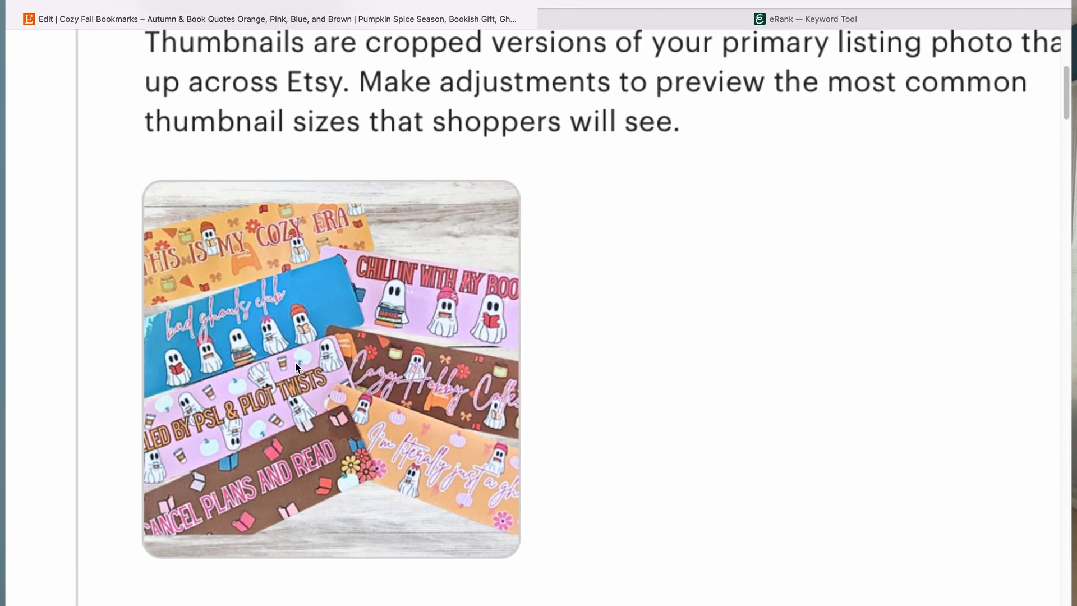
pyautogui.scroll(1, 296, 367)
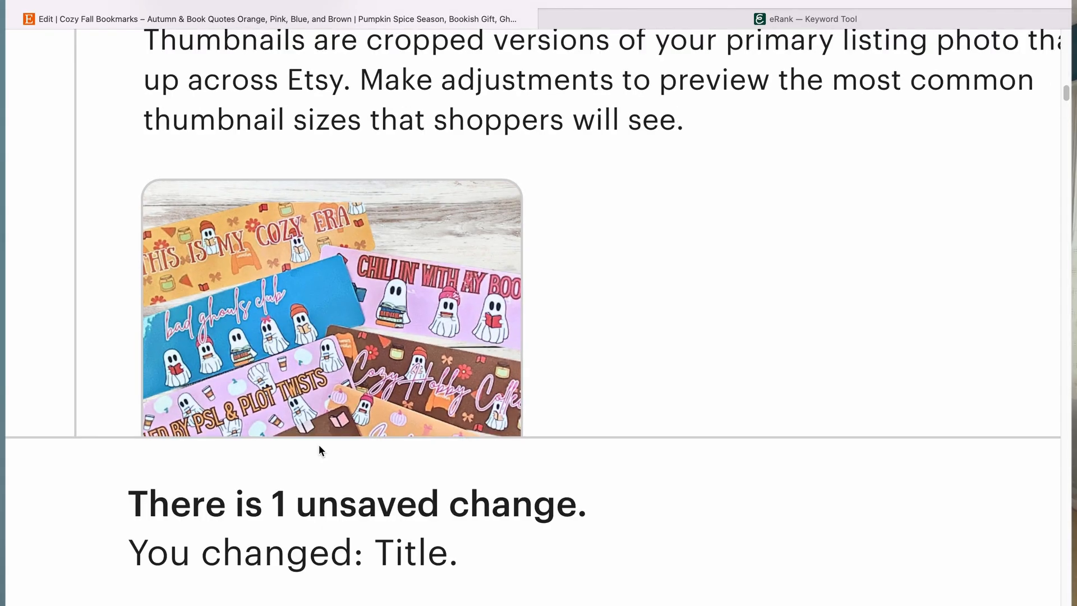
pyautogui.scroll(-6, 392, 317)
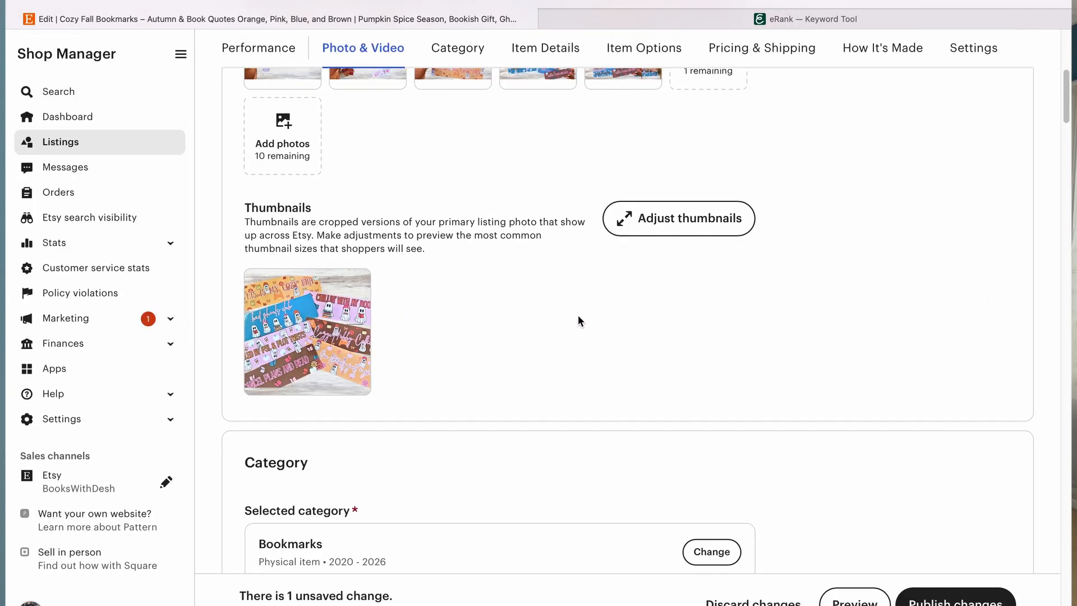
pyautogui.scroll(-4, 578, 320)
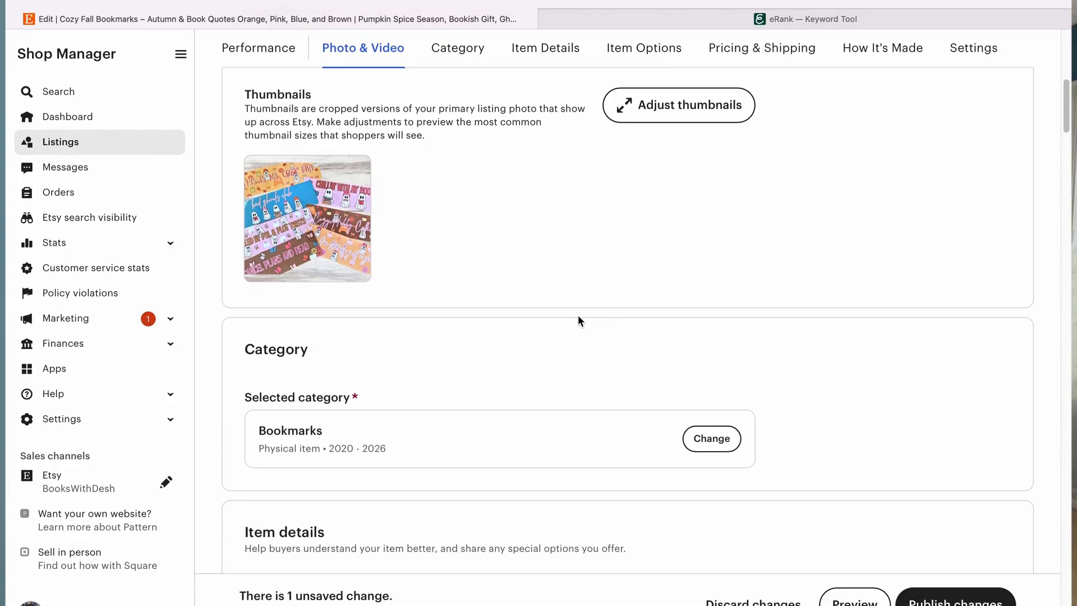
pyautogui.scroll(-3, 578, 320)
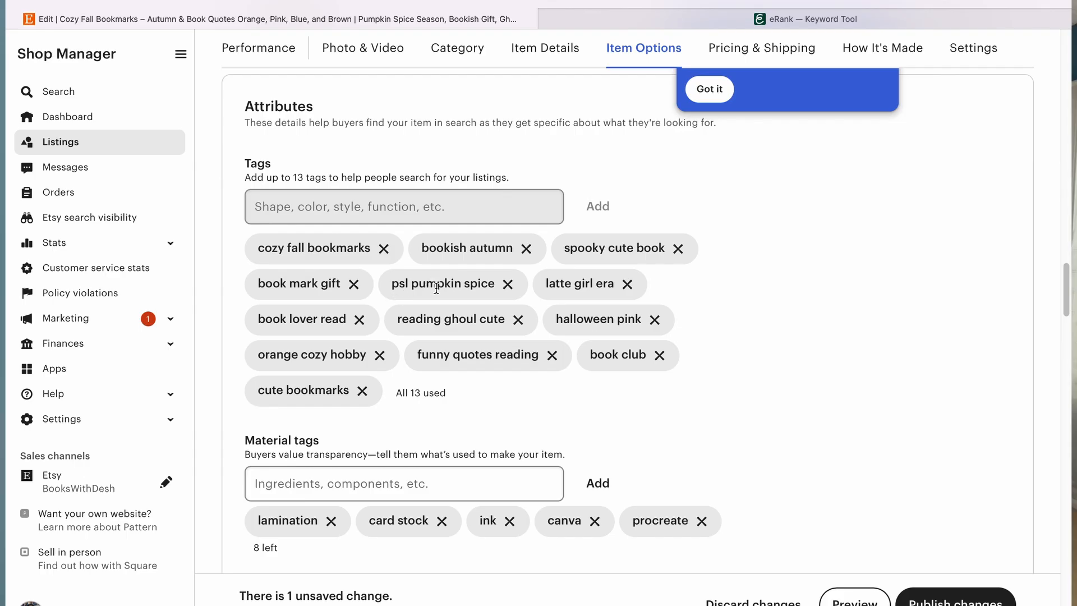
pyautogui.click(632, 285)
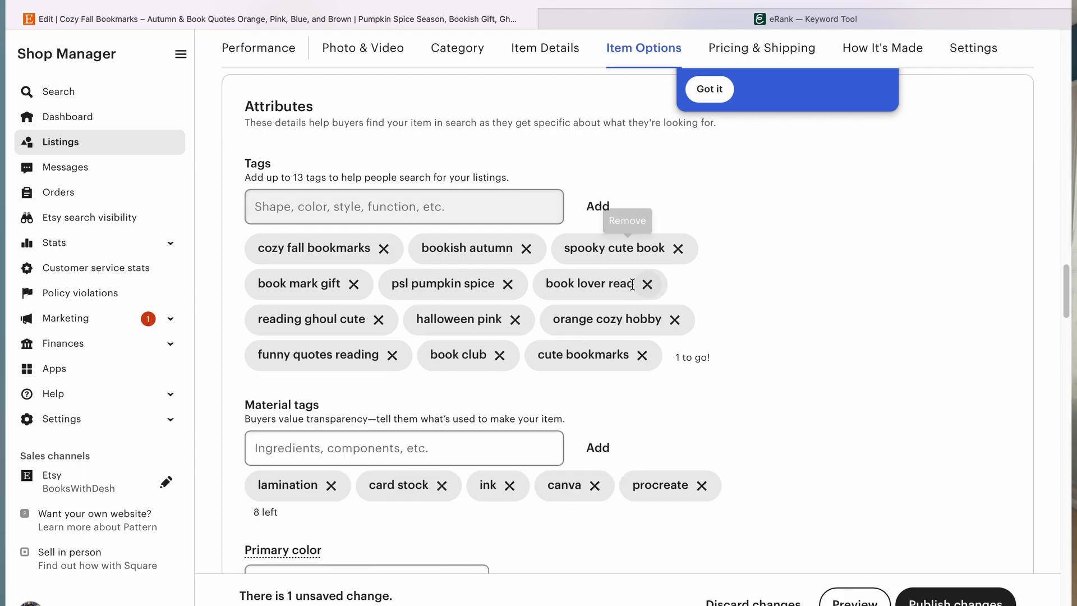
pyautogui.click(392, 197)
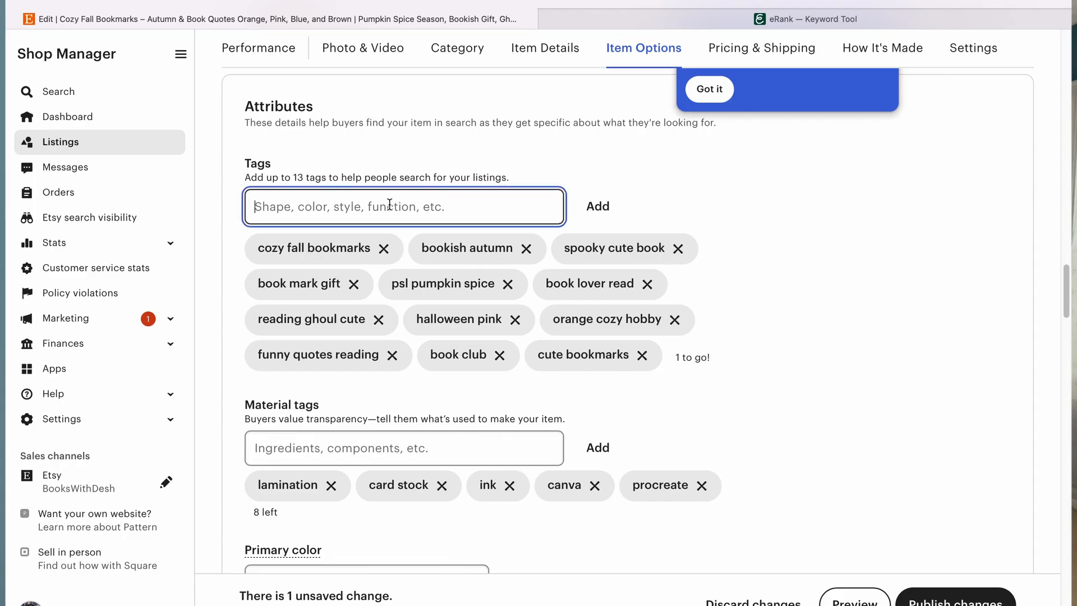
pyautogui.write('summerween')
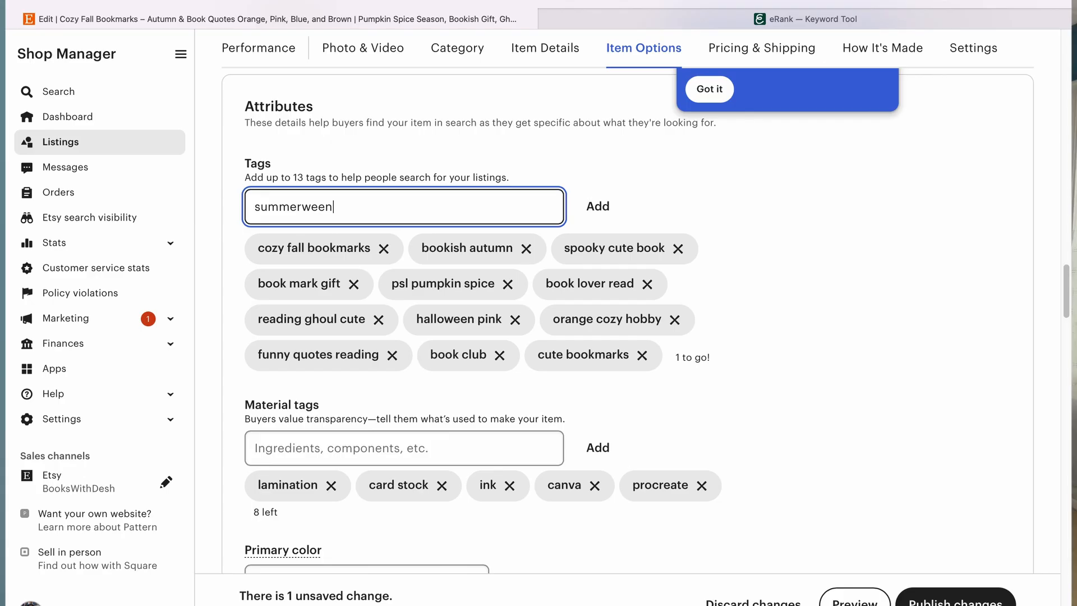
pyautogui.press('Return')
pyautogui.scroll(-3, 946, 600)
pyautogui.click(948, 600)
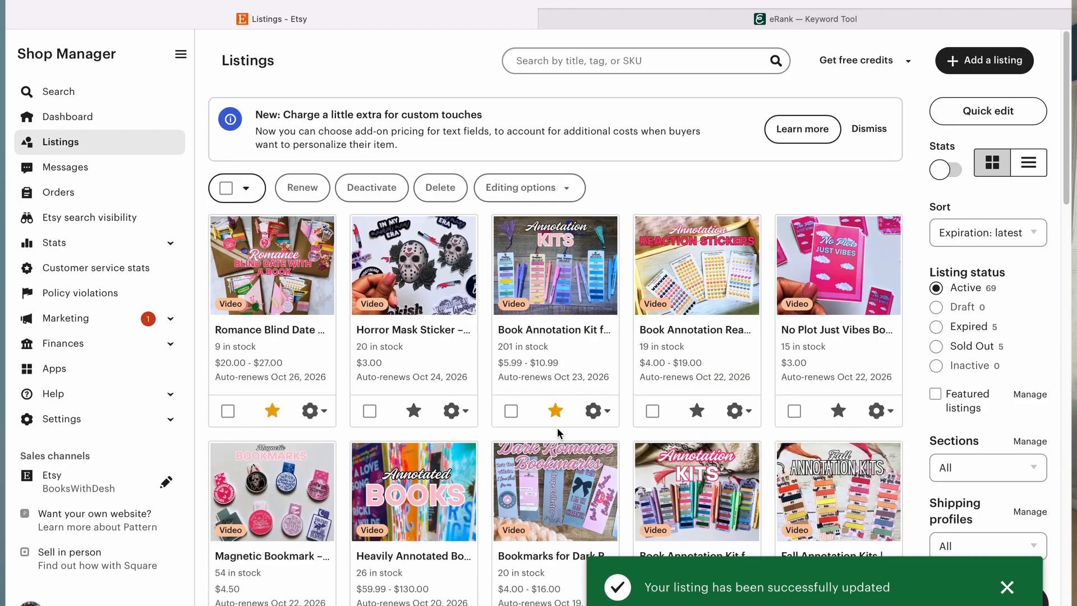
pyautogui.scroll(-1, 356, 476)
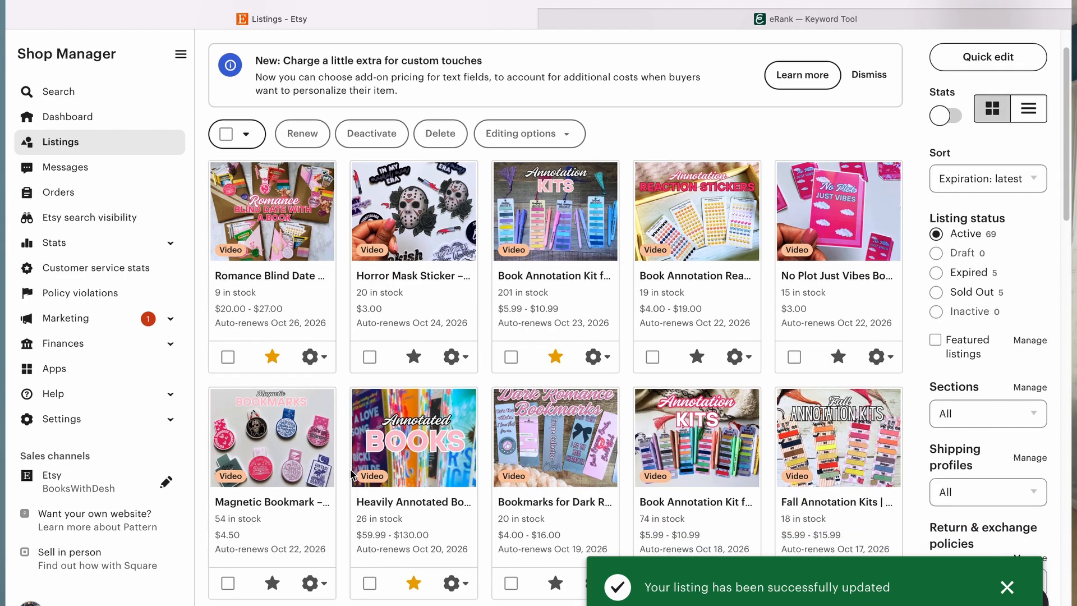
pyautogui.click(418, 433)
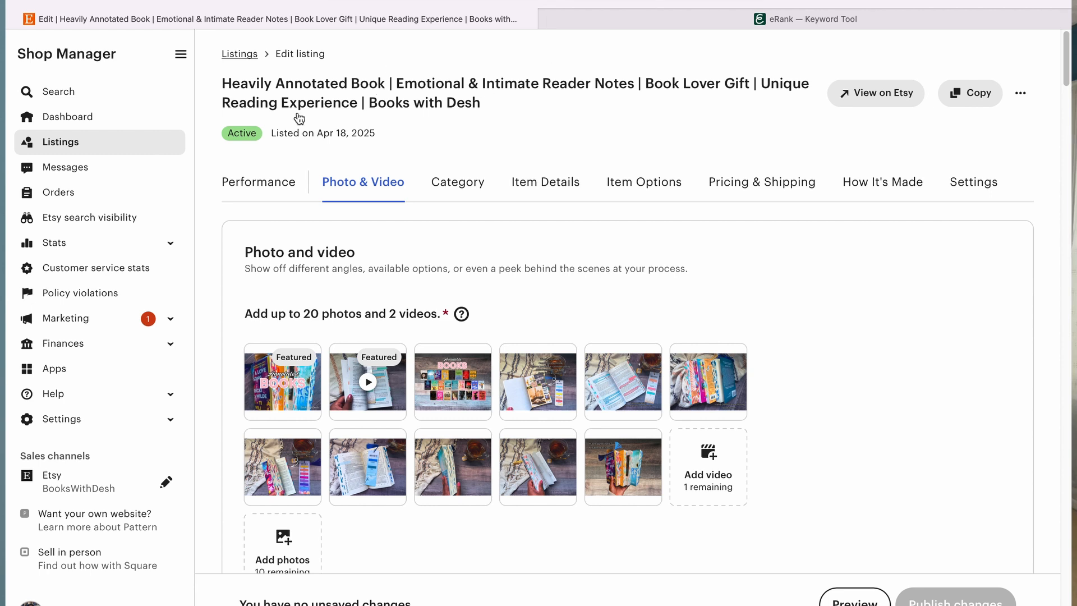
pyautogui.click(75, 143)
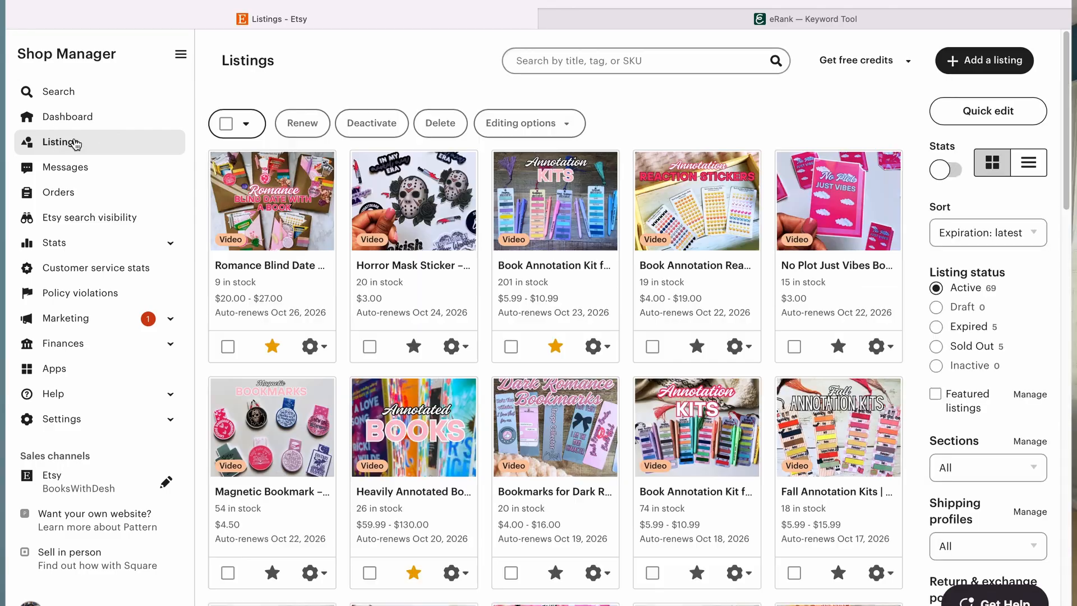
# Step: Open the Spooky Mystery Grab Bag listing for editing and review its photos, category, title and description
pyautogui.scroll(-6, 404, 364)
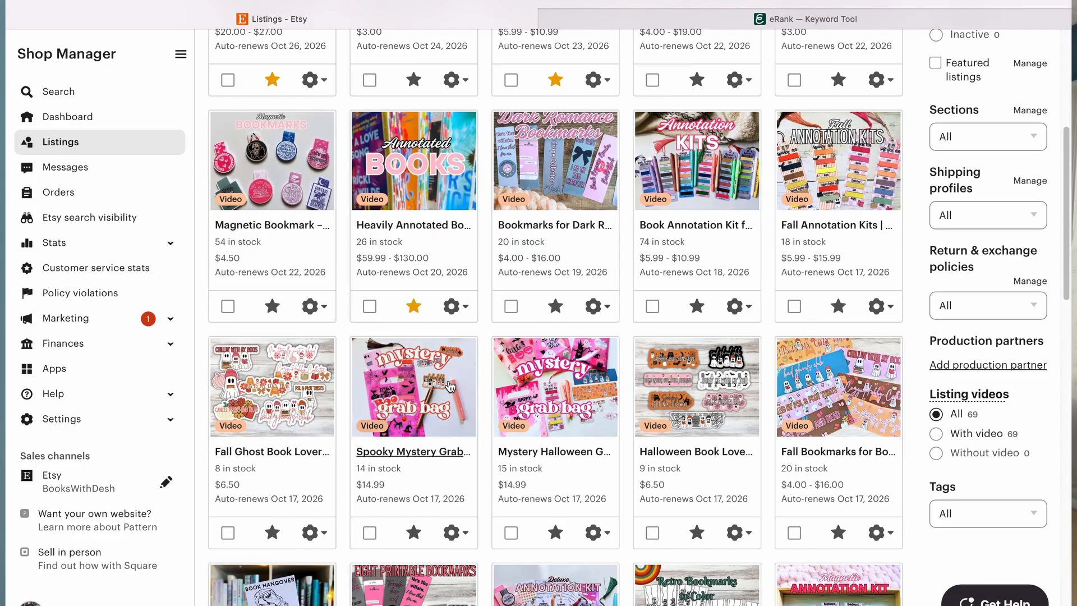
pyautogui.click(419, 373)
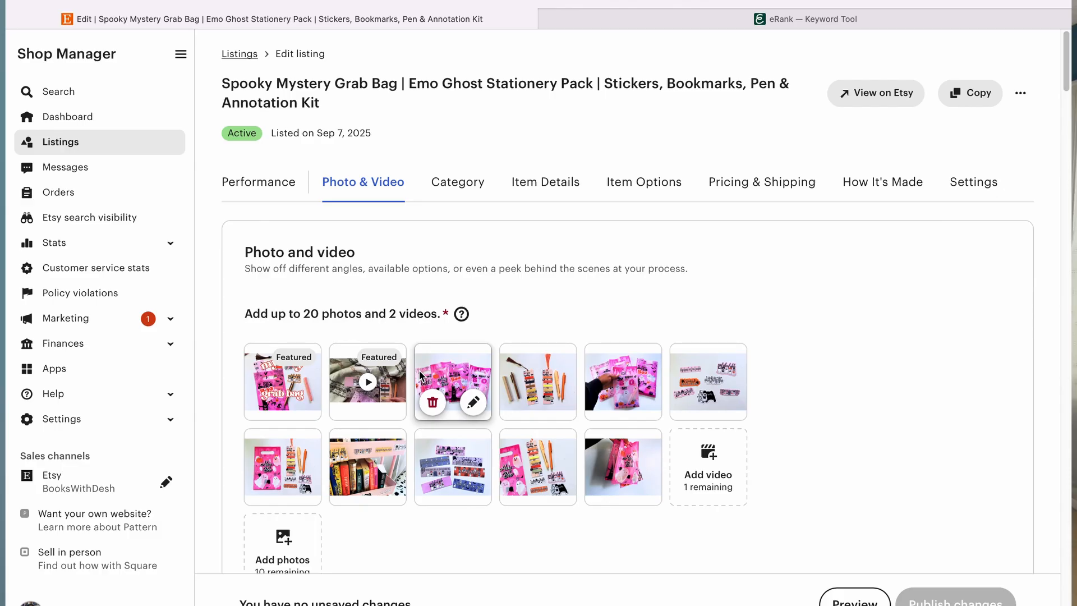
pyautogui.scroll(-9, 476, 352)
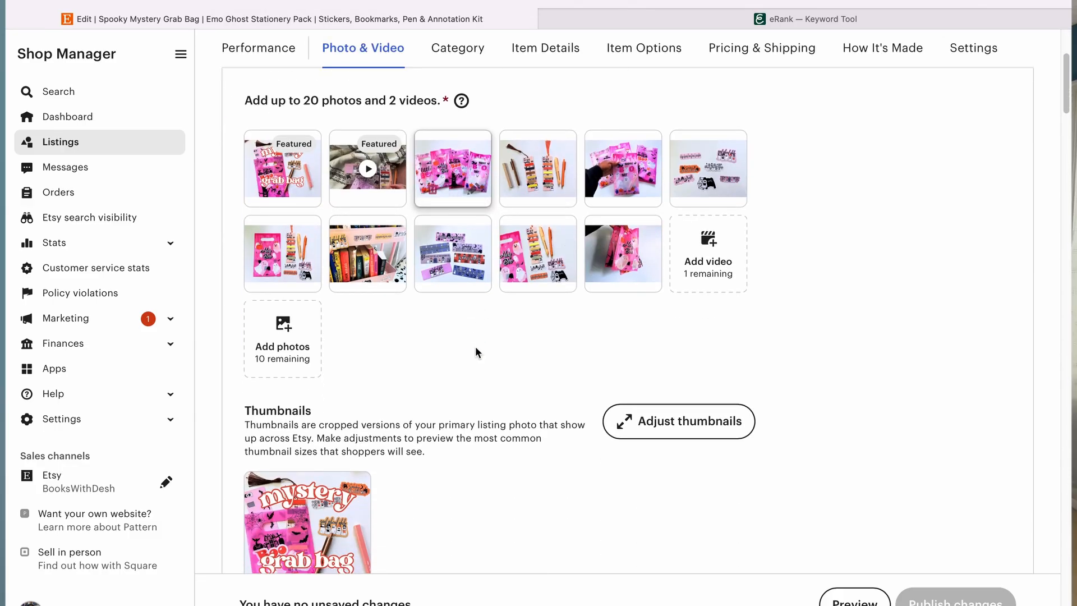
pyautogui.scroll(5, 476, 351)
pyautogui.scroll(-10, 476, 351)
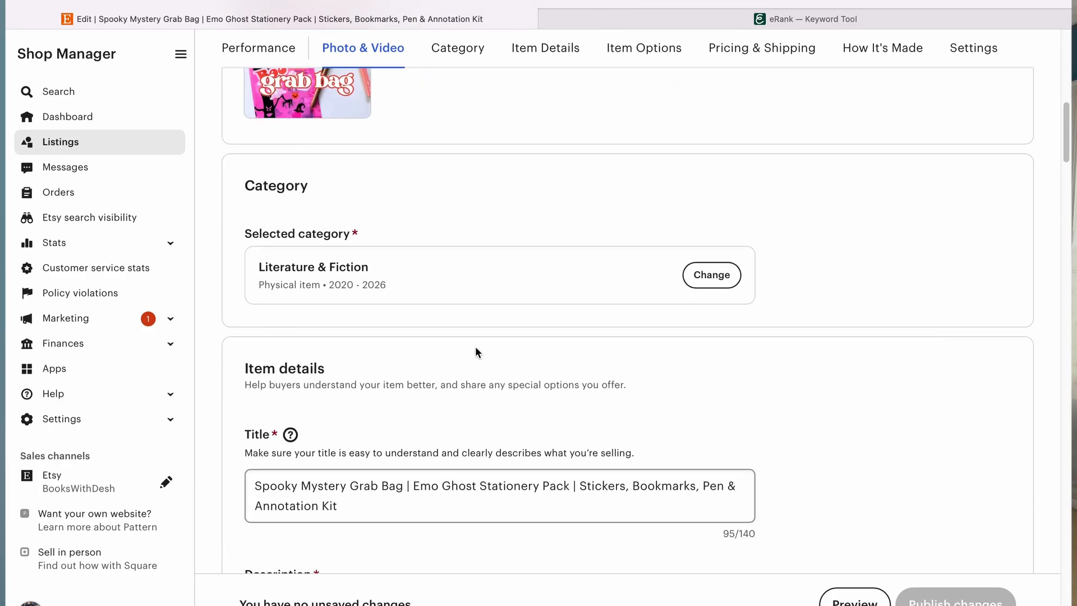
pyautogui.scroll(-2, 476, 352)
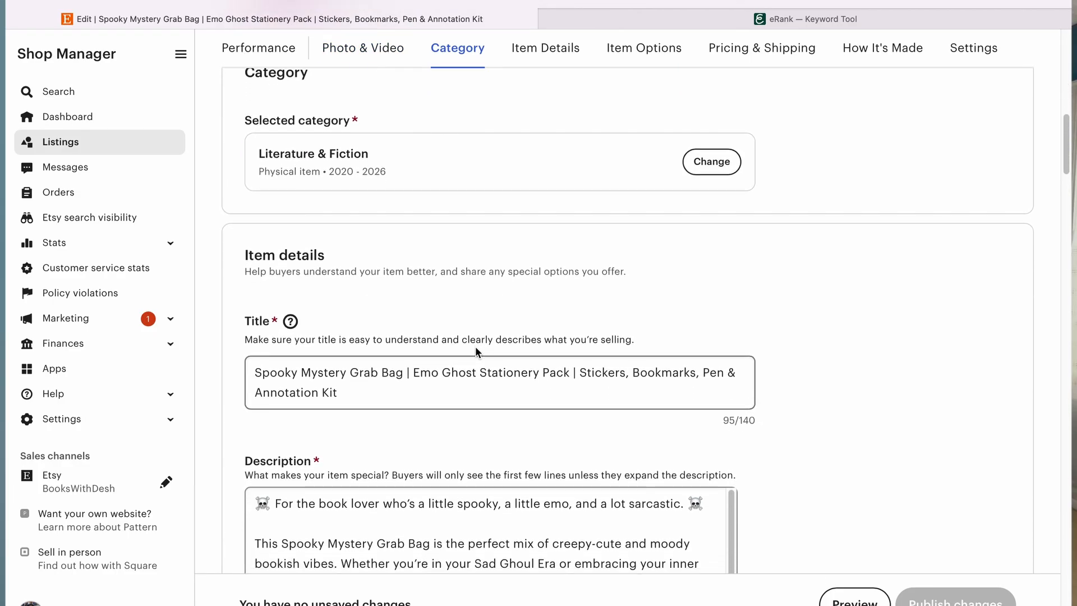
pyautogui.scroll(-2, 476, 350)
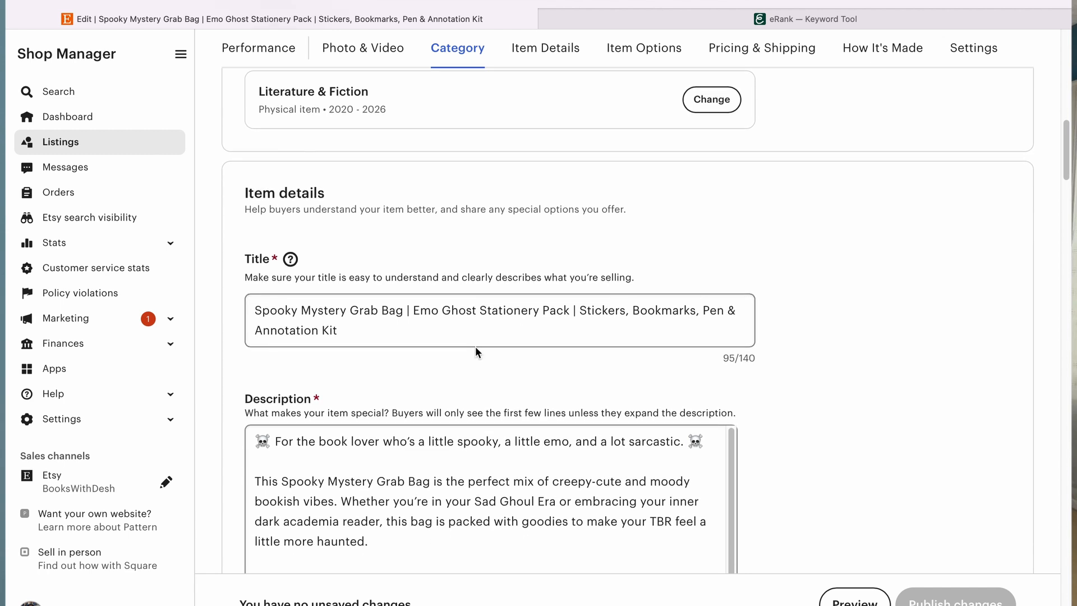
# Step: Switch to the eRank Keyword Tool and search for the keyword "annotation"
pyautogui.click(876, 20)
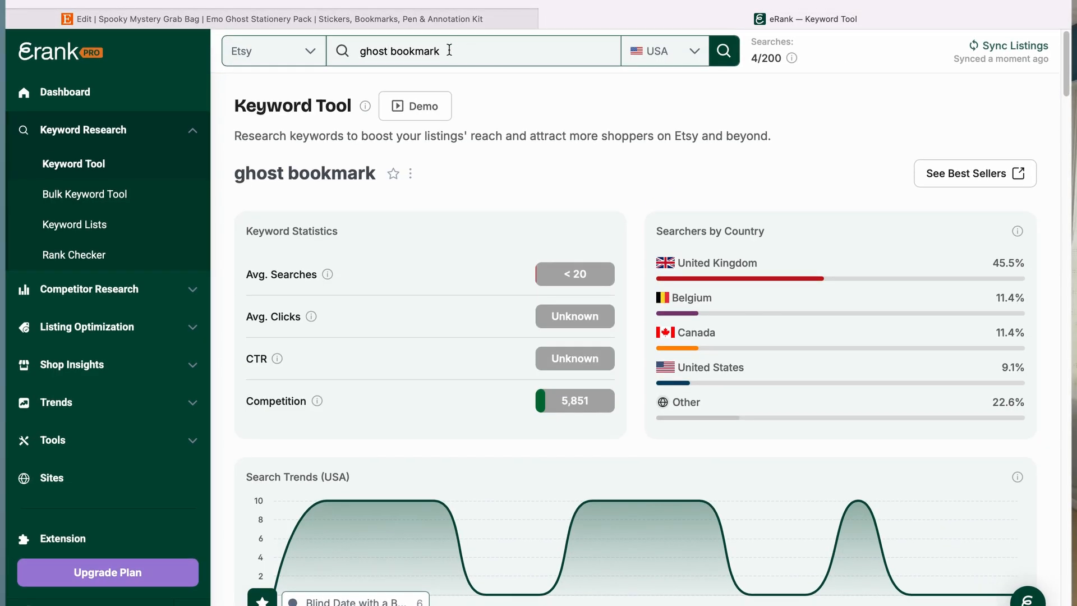
pyautogui.doubleClick(449, 50)
pyautogui.click(449, 49)
pyautogui.write('annotation')
pyautogui.click(724, 52)
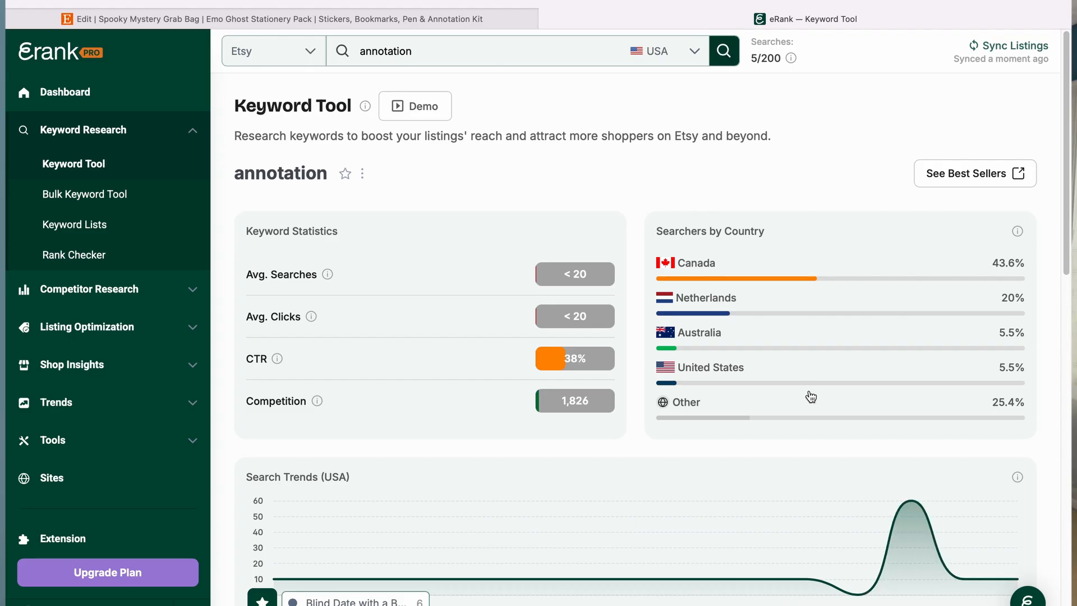
# Step: Review the keyword ideas related to "annotation", including their searches, clicks, CTR and Etsy competition
pyautogui.scroll(-3, 811, 396)
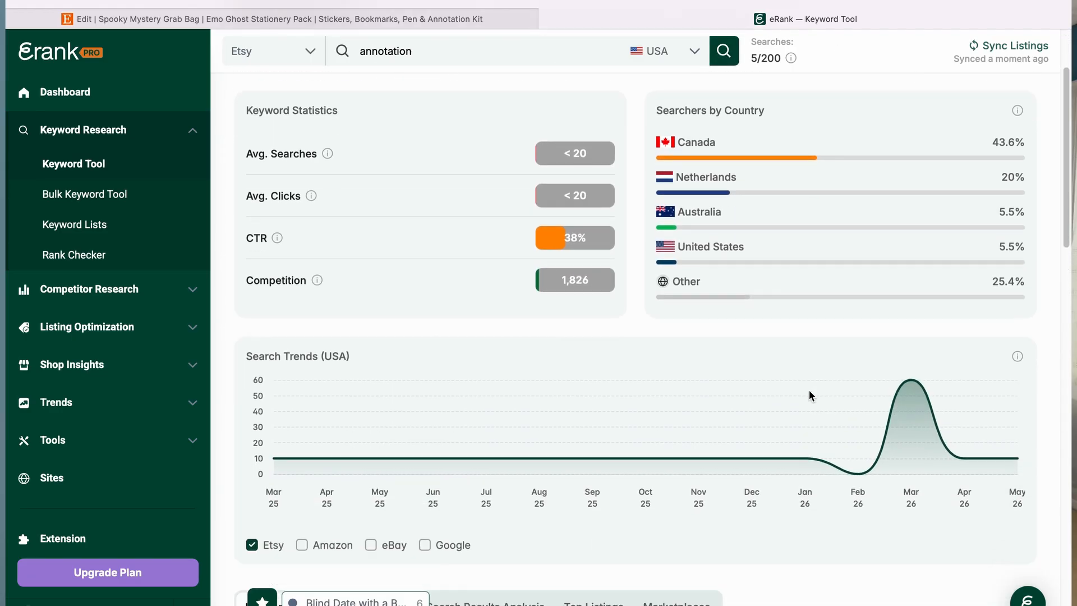
pyautogui.scroll(-10, 777, 200)
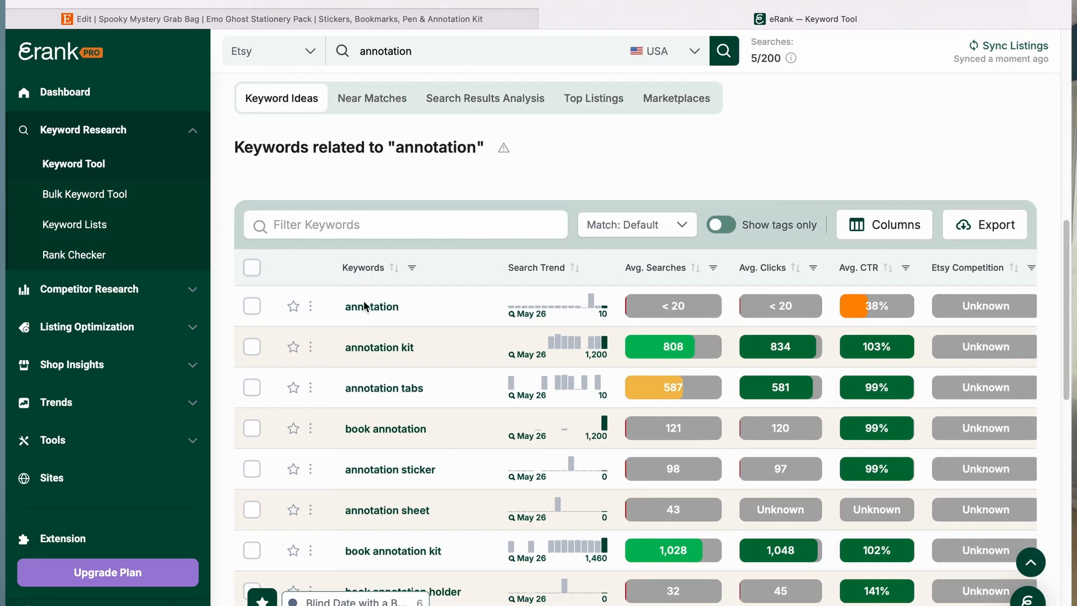
pyautogui.scroll(-1, 477, 331)
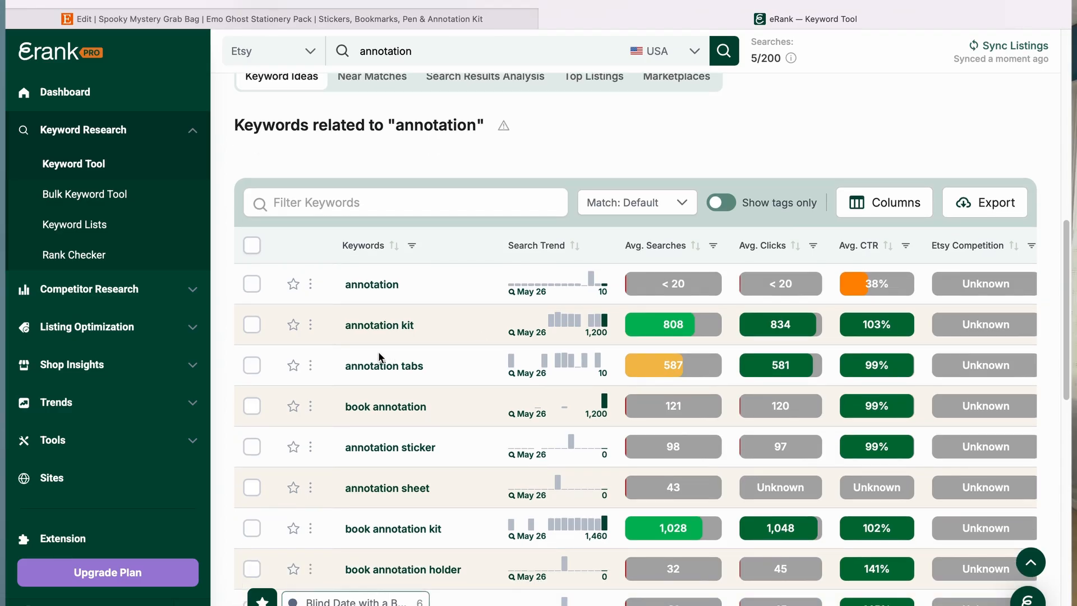
pyautogui.click(999, 319)
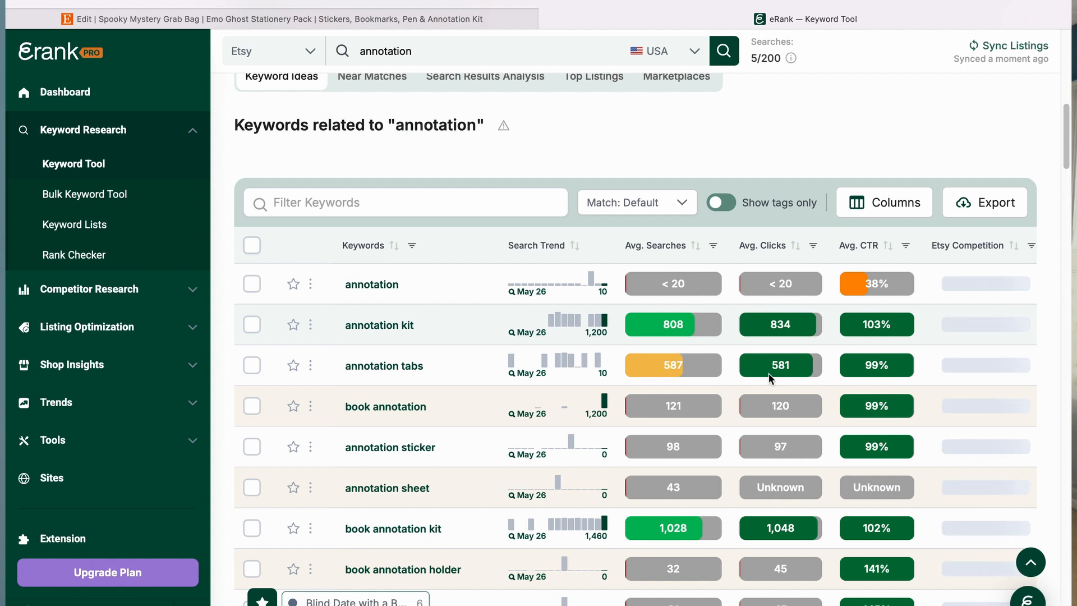
pyautogui.scroll(-2, 769, 372)
pyautogui.scroll(-2, 768, 373)
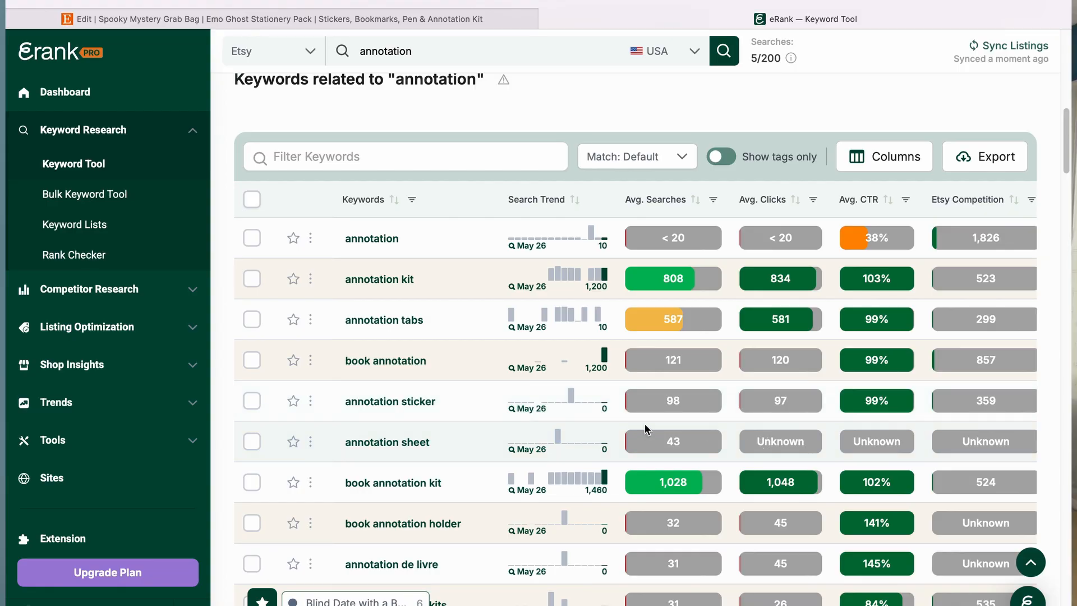
pyautogui.scroll(-1, 676, 397)
pyautogui.scroll(-2, 676, 397)
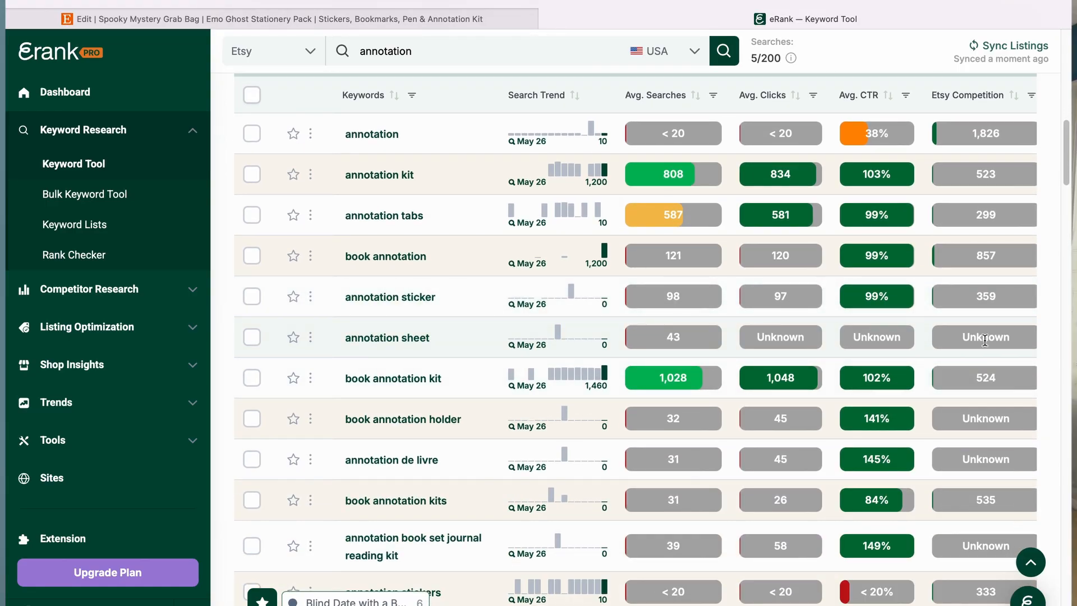
# Step: Return to the listing editor and replace "Spooky" at the start of the title with "Annotation Kit"
pyautogui.scroll(-5, 974, 346)
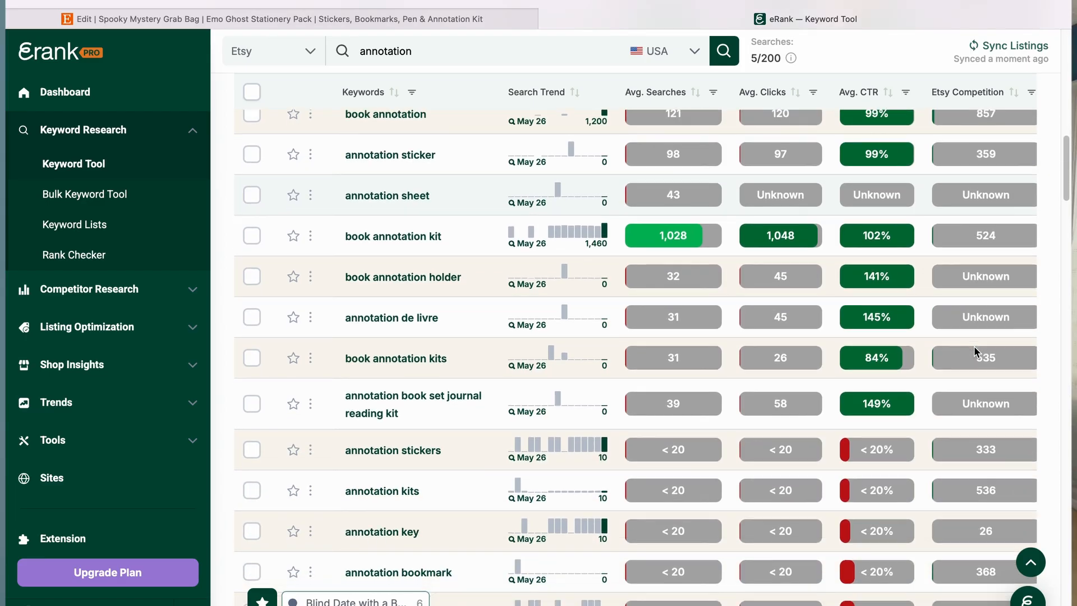
pyautogui.scroll(6, 974, 346)
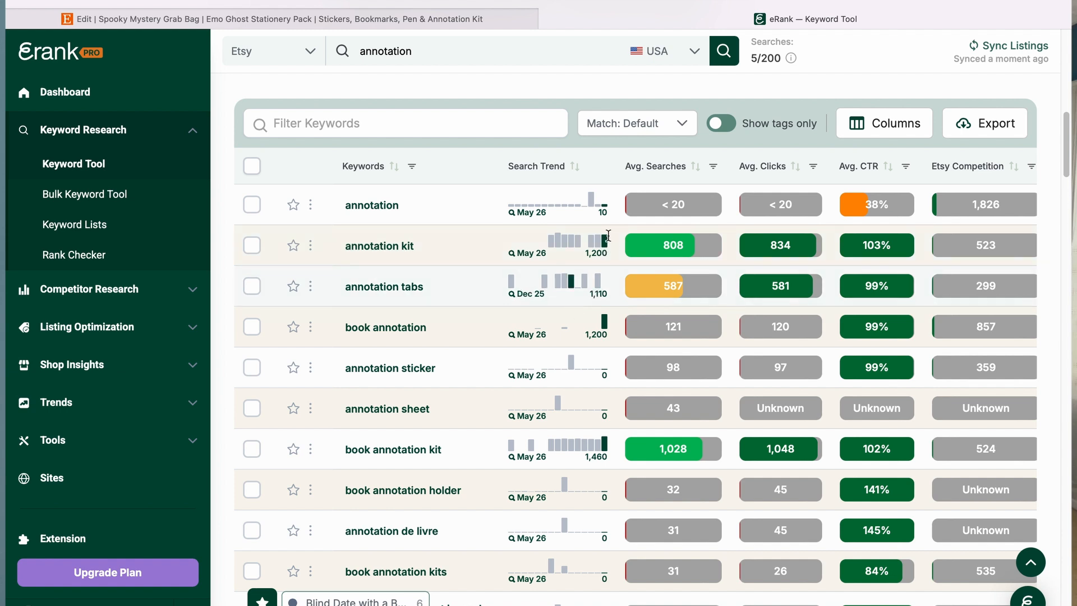
pyautogui.click(305, 19)
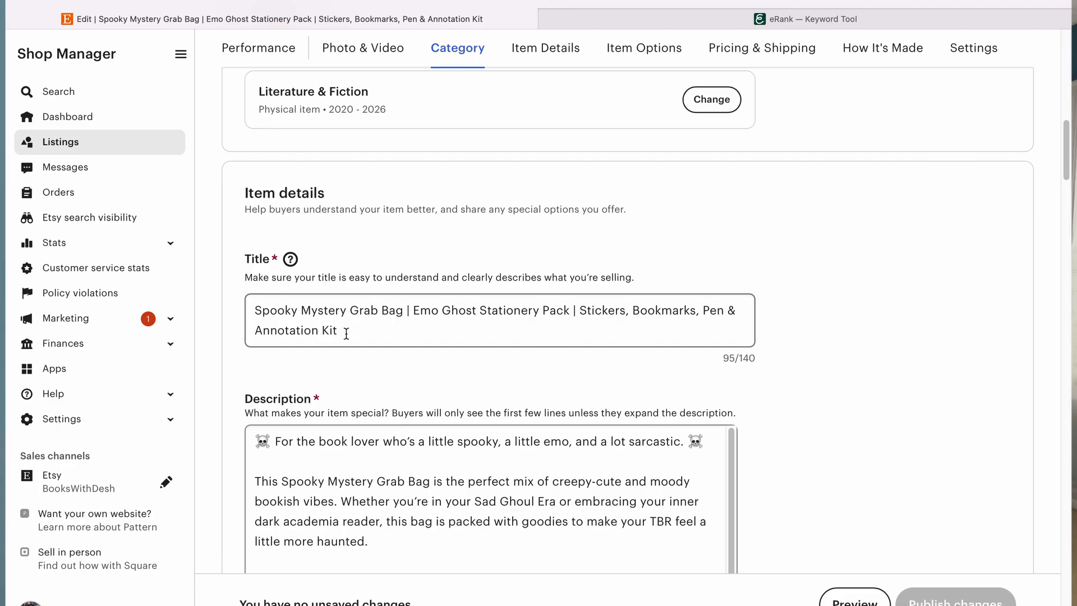
pyautogui.moveTo(341, 332); pyautogui.dragTo(254, 330)
pyautogui.press('super+c')
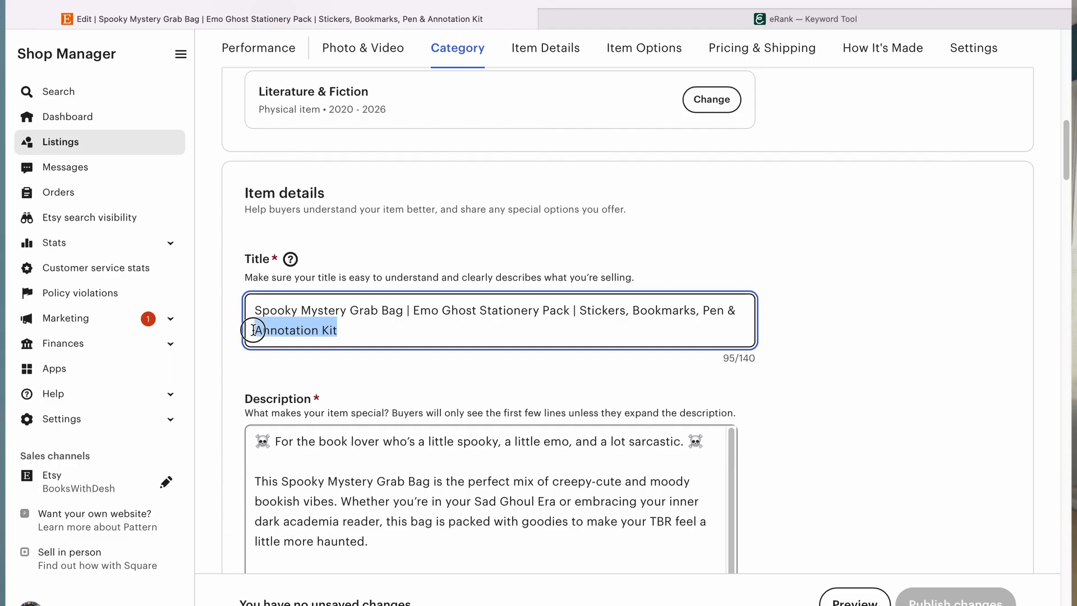
pyautogui.doubleClick(275, 310)
pyautogui.press('super+v')
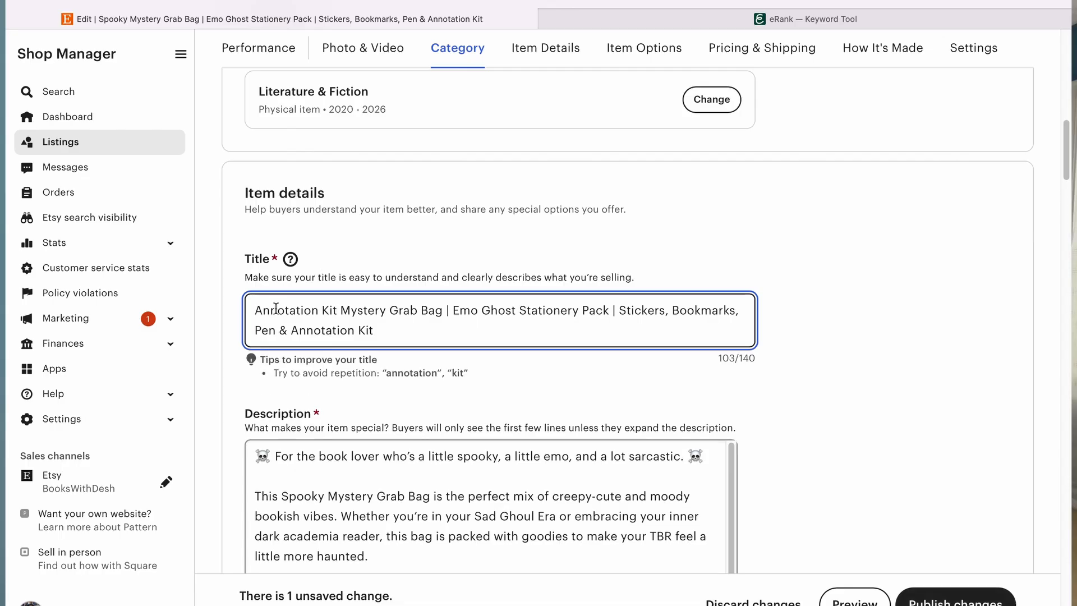
# Step: Delete the trailing "& Annotation Kit" from the end of the title
pyautogui.moveTo(375, 330)
pyautogui.mouseDown()
pyautogui.moveTo(272, 330)
pyautogui.moveTo(291, 331)
pyautogui.mouseUp()
pyautogui.press('BackSpace')
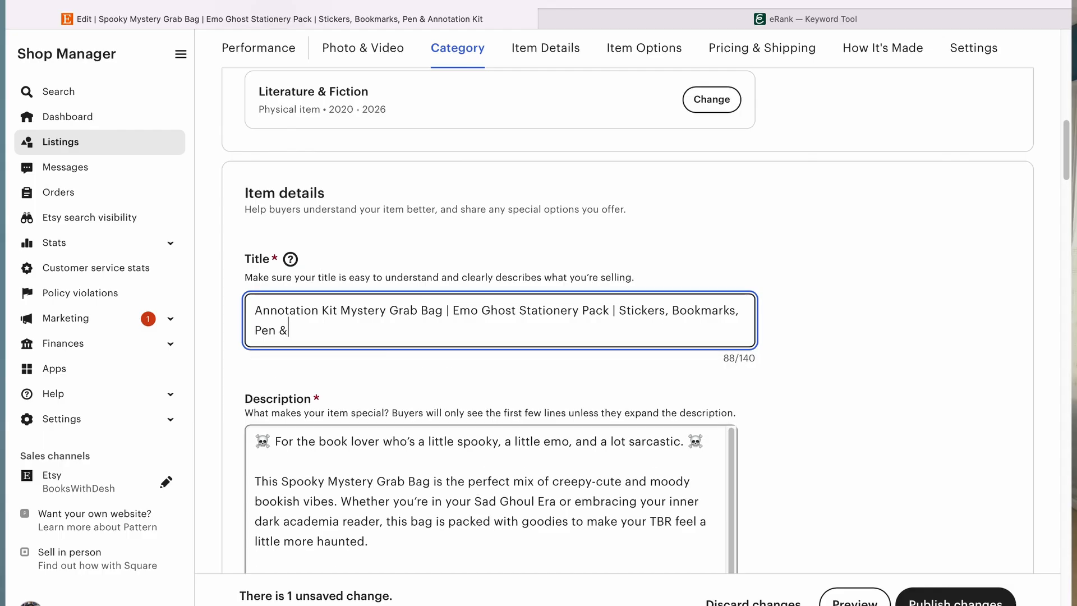
pyautogui.press('BackSpace')
pyautogui.press('BackSpace')
# Step: Insert "Summerween" before "Mystery Grab Bag" in the title
pyautogui.doubleClick(357, 310)
pyautogui.write('SU')
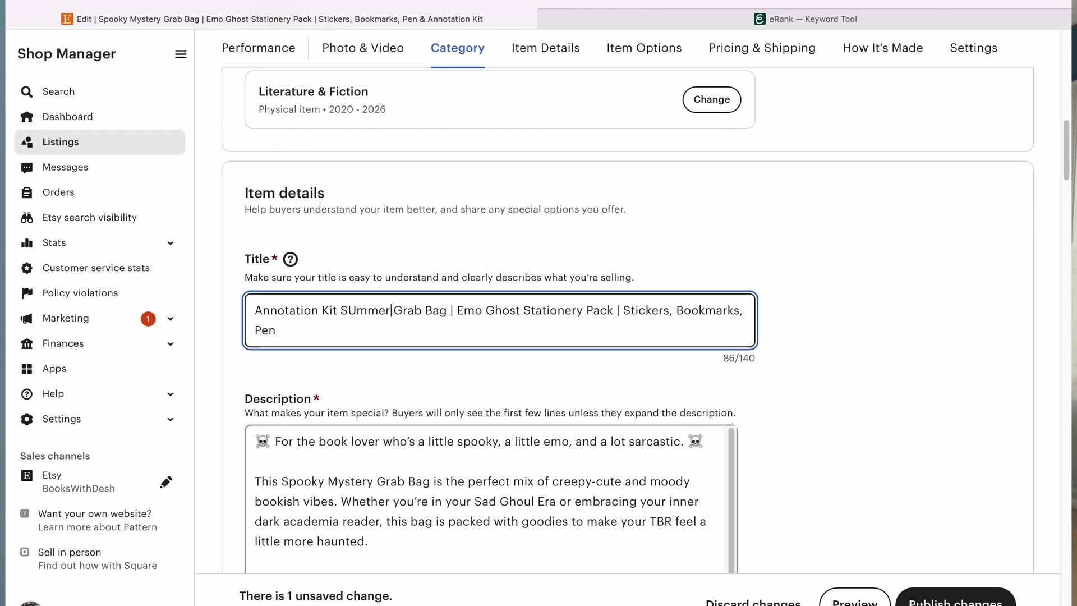
pyautogui.press('BackSpace')
pyautogui.write('ummer')
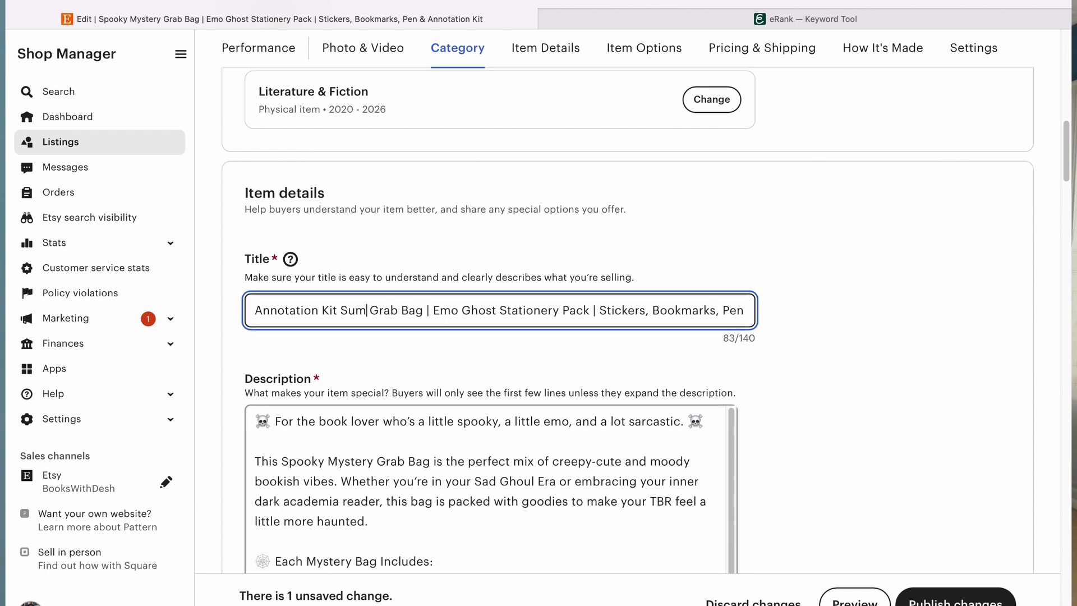
pyautogui.write('ween')
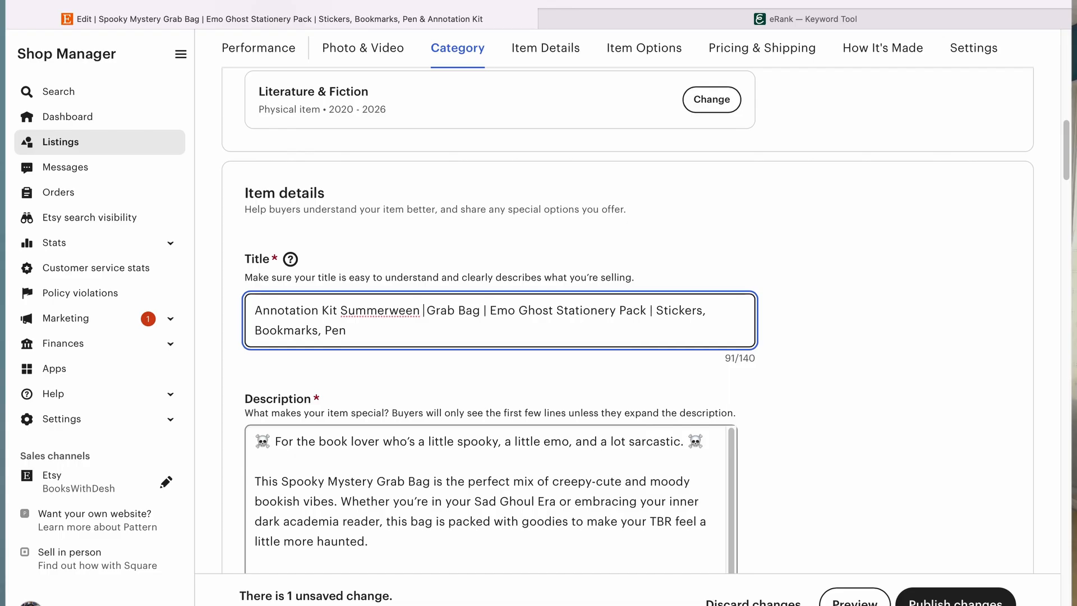
pyautogui.write(' Mystery')
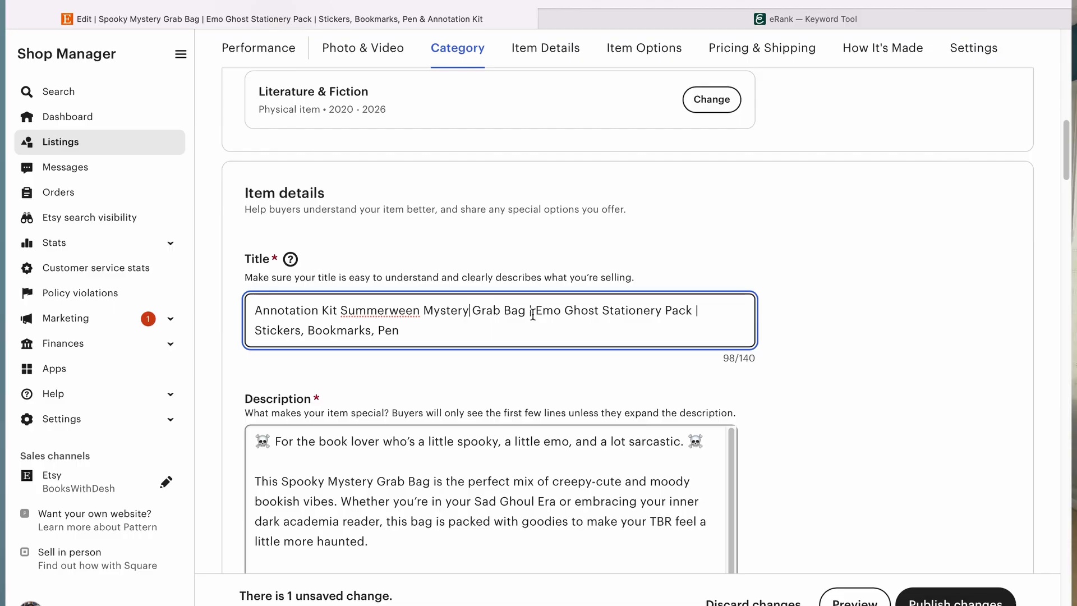
# Step: Remove "Emo Ghost Stationery Pack |" and ", Pen" so the title reads "Annotation Kit Summerween Mystery Grab Bag | Stickers, Bookmarks"
pyautogui.moveTo(531, 311); pyautogui.dragTo(702, 308)
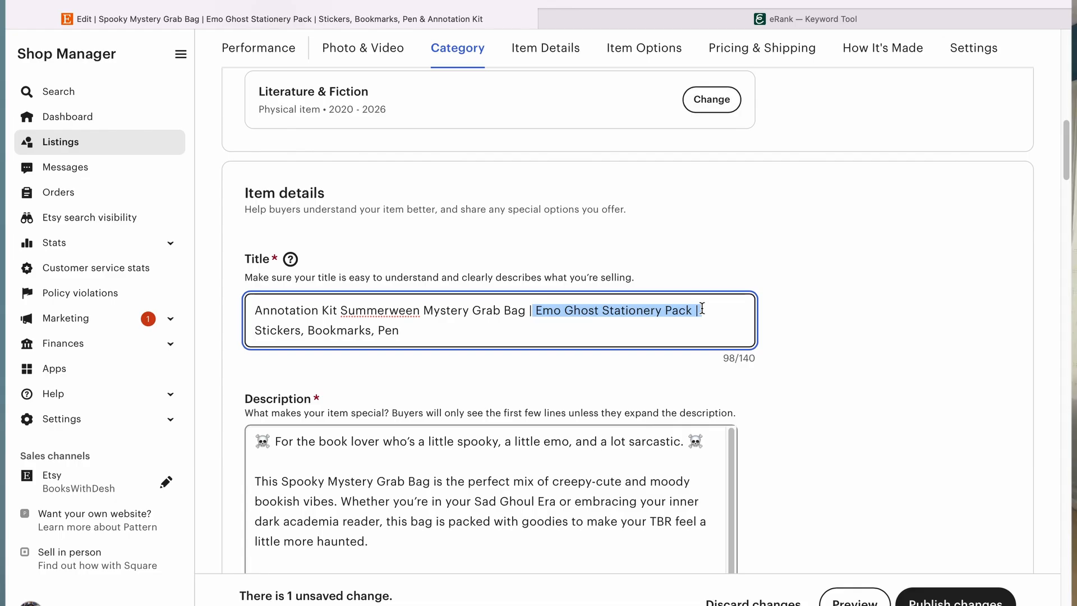
pyautogui.press('BackSpace')
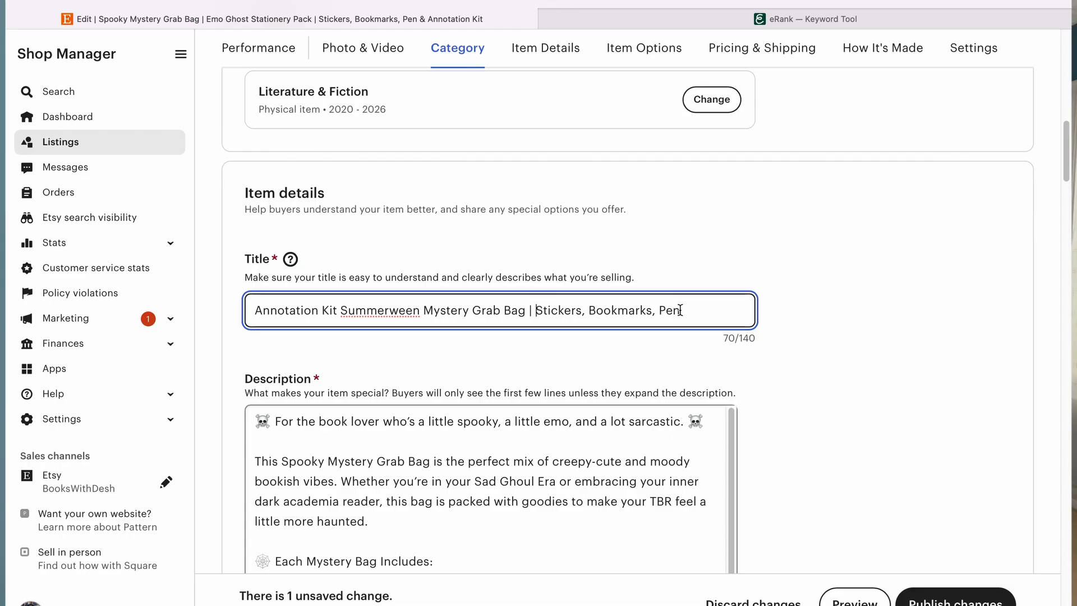
pyautogui.press('End')
pyautogui.click(389, 311)
pyautogui.click(691, 313)
pyautogui.doubleClick(691, 313)
pyautogui.press('BackSpace')
pyautogui.press('BackSpace')
pyautogui.press('BackSpace')
pyautogui.press('BackSpace')
# Step: Open the listing's photo viewer and browse through each product photo
pyautogui.scroll(10, 551, 255)
pyautogui.scroll(1, 552, 256)
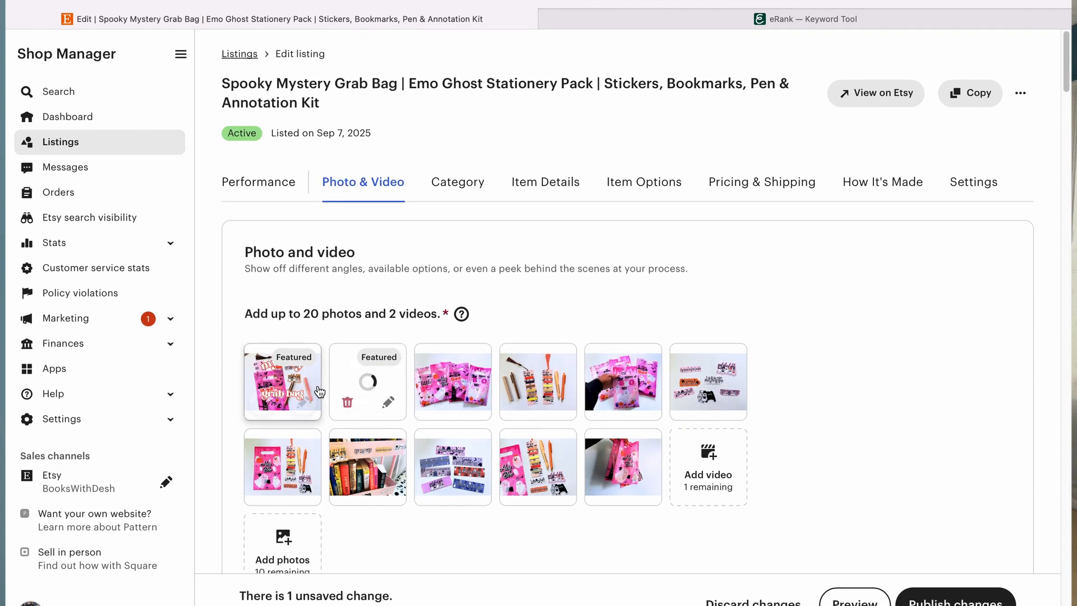
pyautogui.click(453, 386)
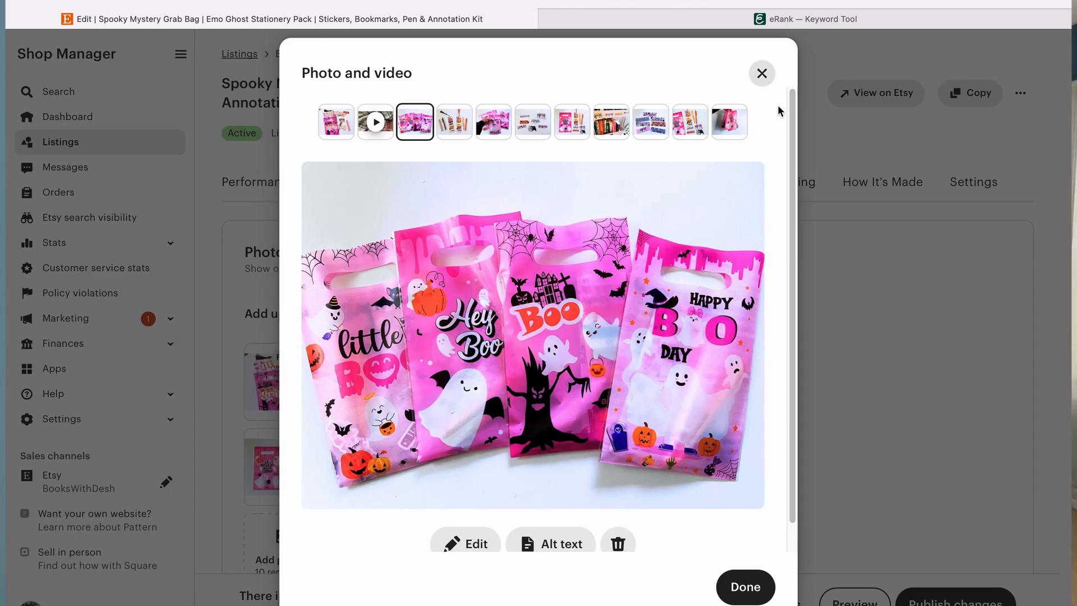
pyautogui.click(454, 121)
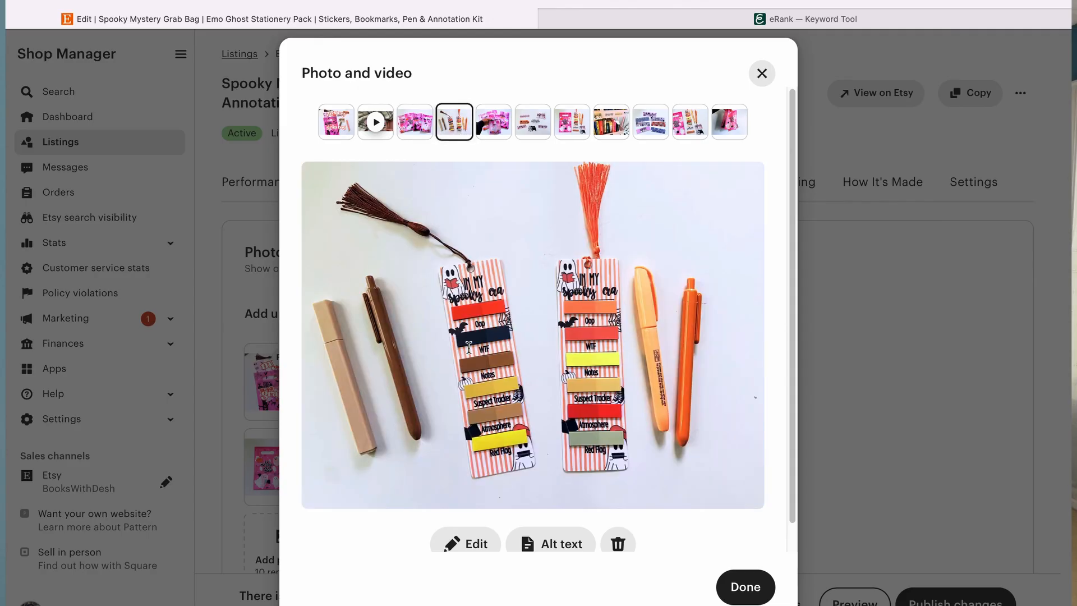
pyautogui.click(493, 129)
pyautogui.click(533, 130)
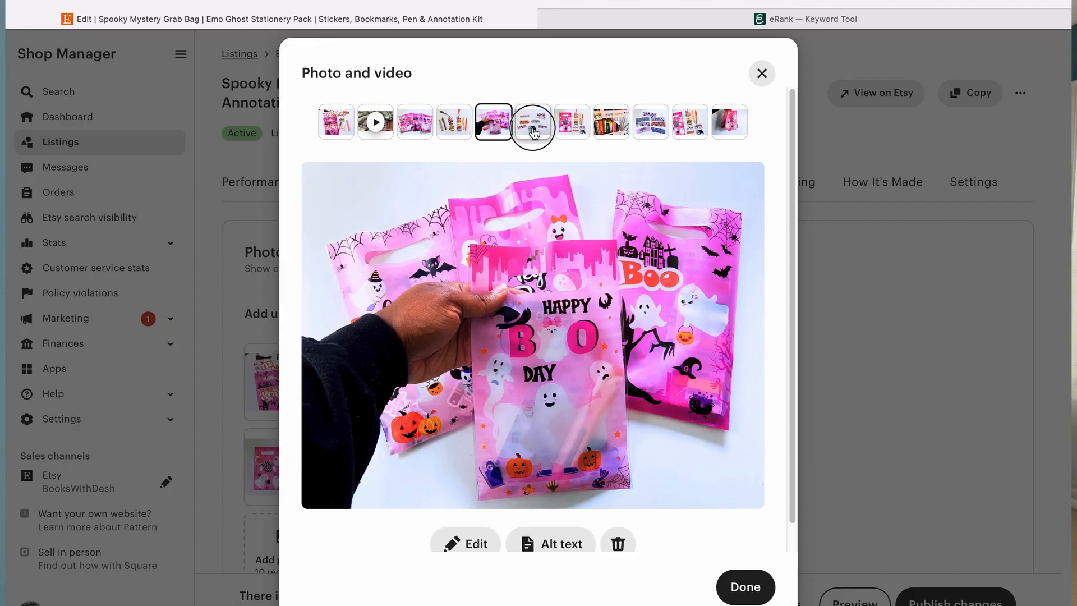
pyautogui.click(575, 129)
pyautogui.click(613, 128)
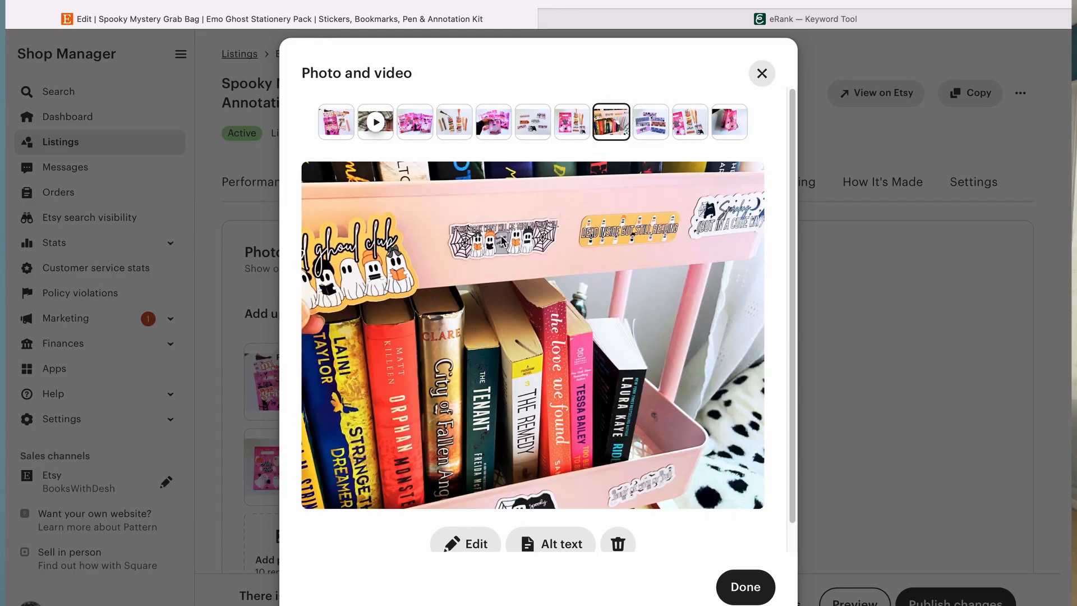
pyautogui.click(651, 124)
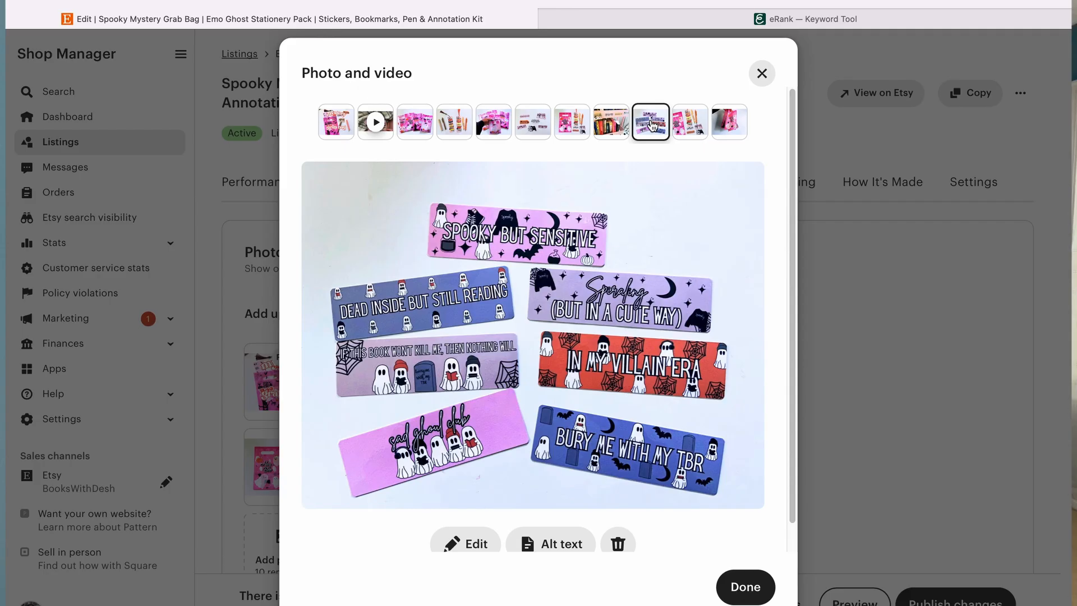
pyautogui.click(702, 135)
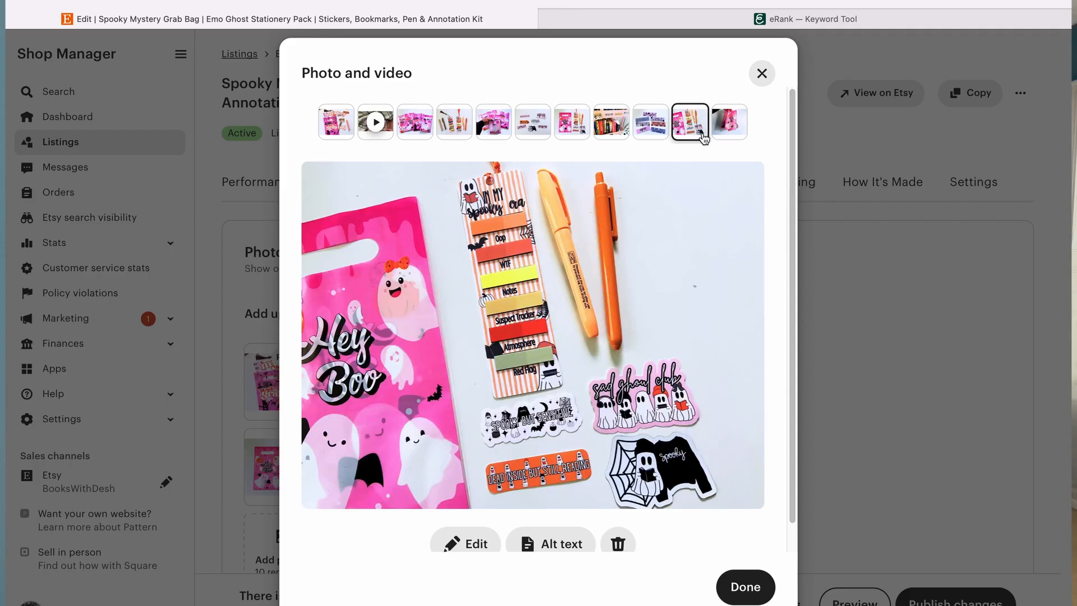
pyautogui.click(739, 131)
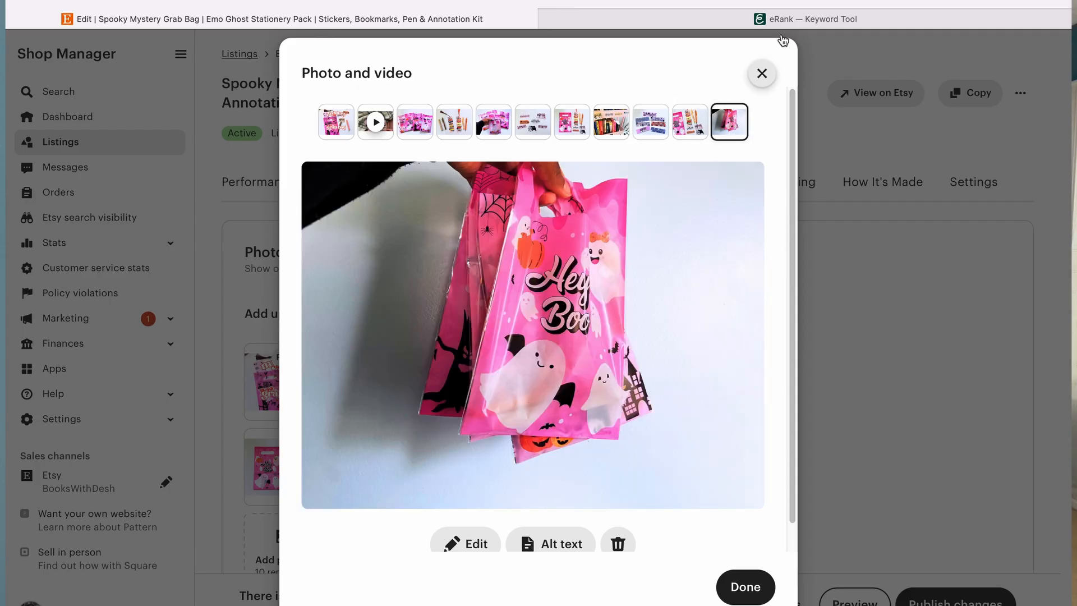
pyautogui.click(761, 75)
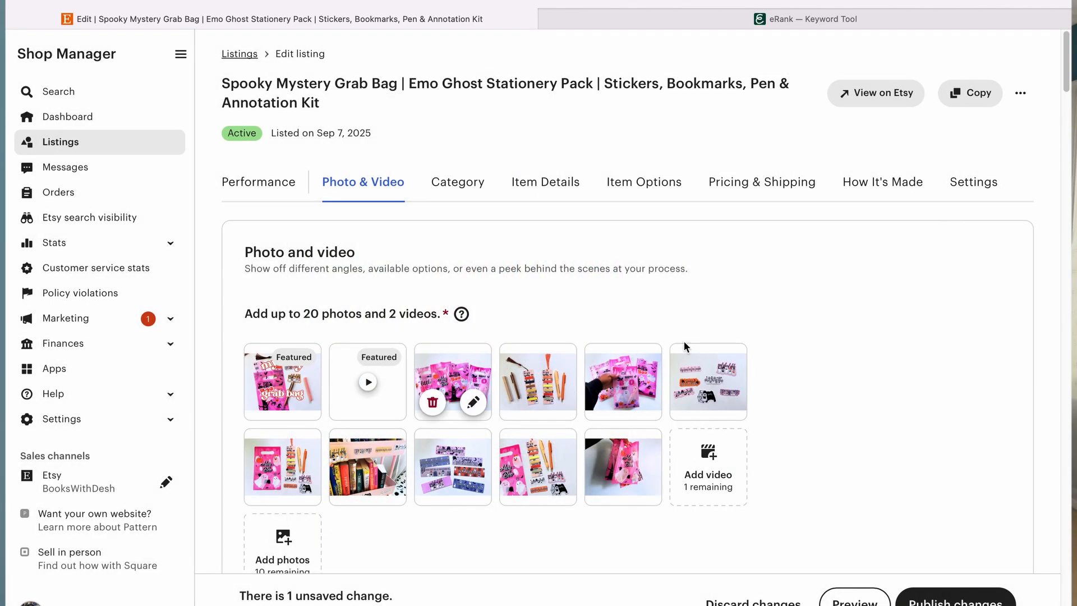
# Step: Remove the "pink funny emo" tag and add the tag "annotation kit pink"
pyautogui.scroll(-10, 684, 344)
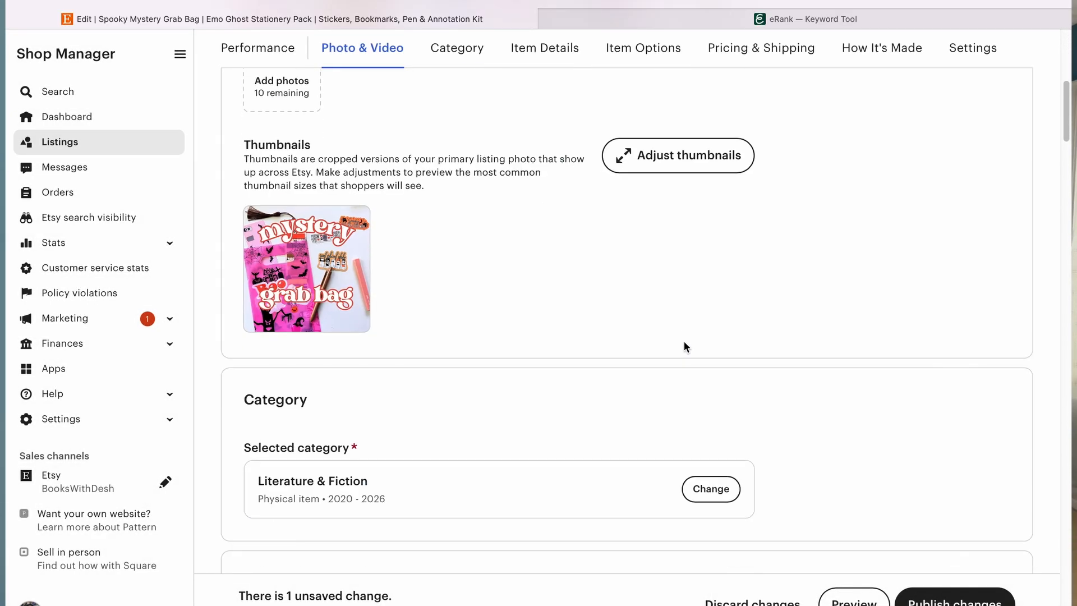
pyautogui.scroll(-4, 684, 346)
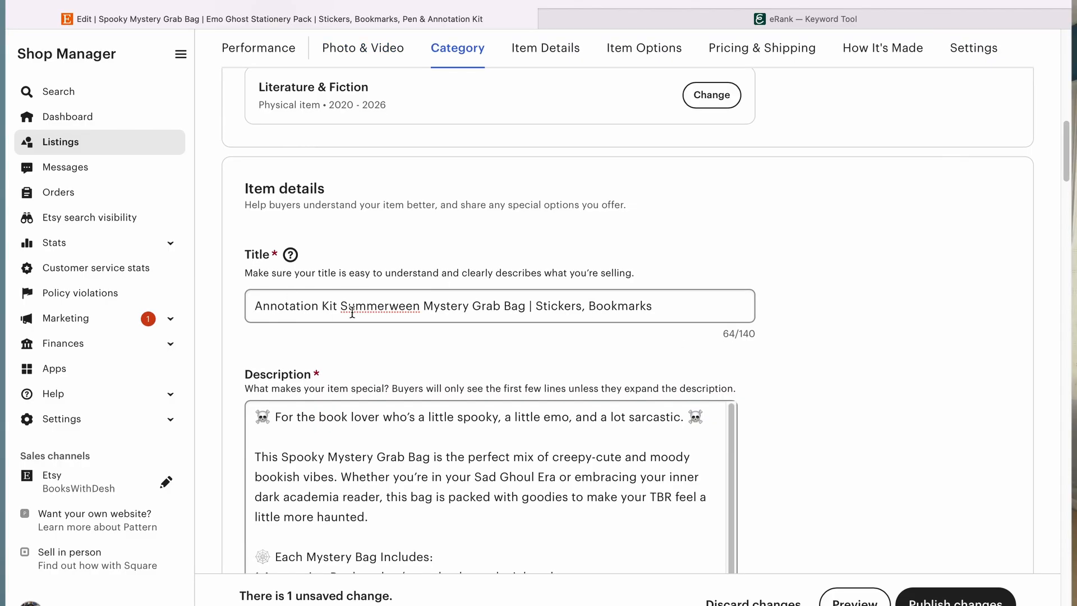
pyautogui.scroll(-15, 387, 406)
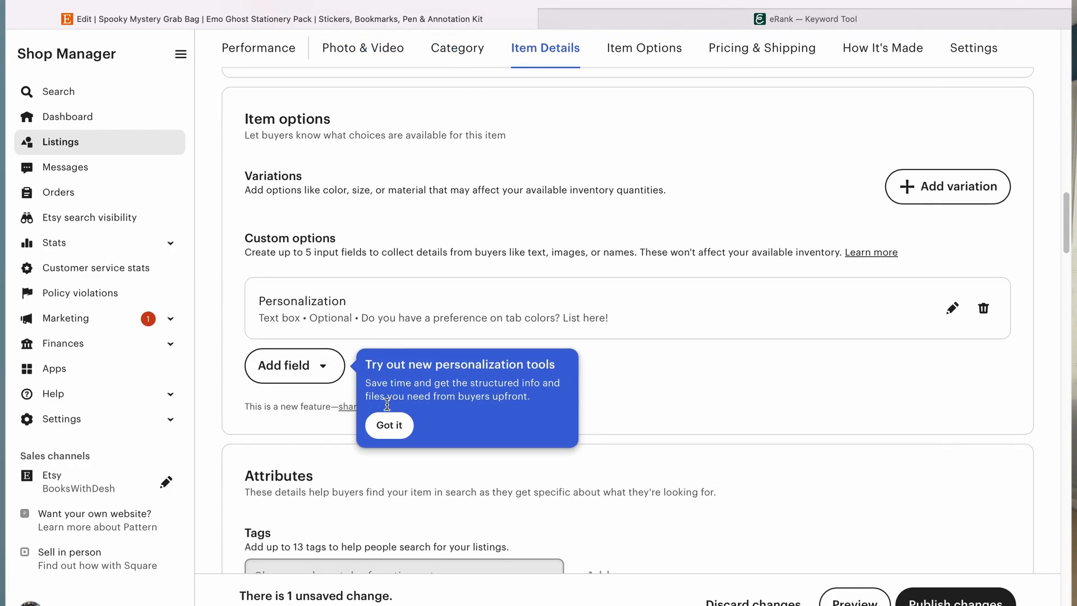
pyautogui.scroll(-3, 387, 404)
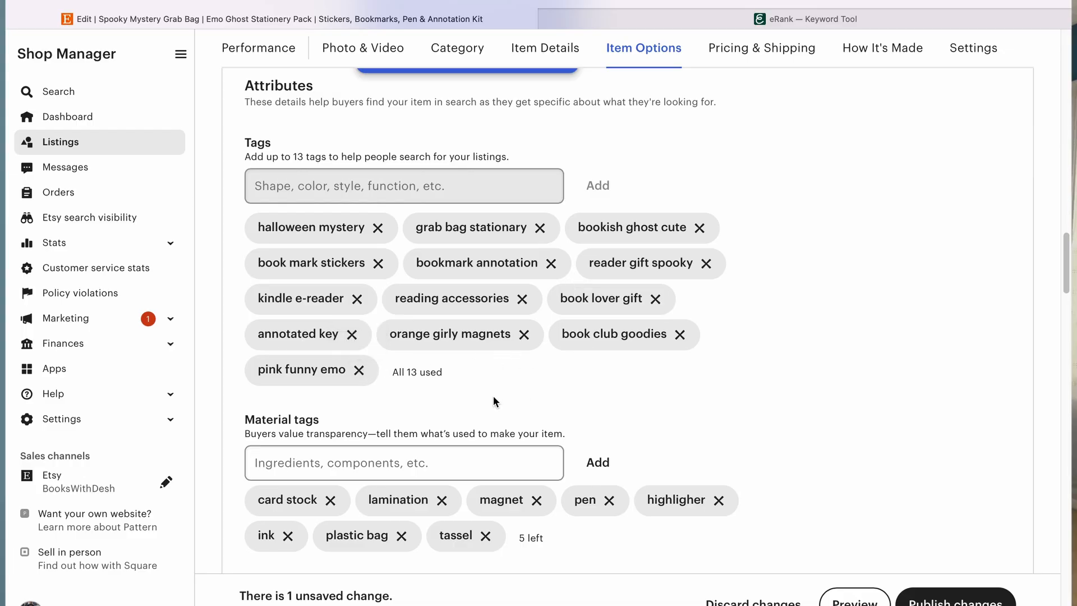
pyautogui.click(359, 370)
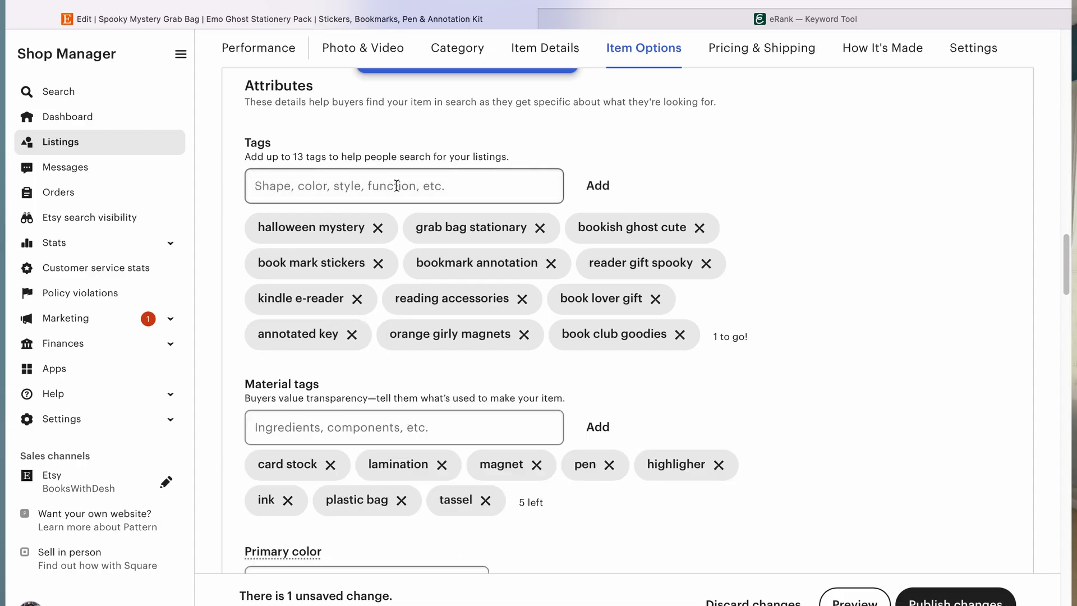
pyautogui.click(394, 186)
pyautogui.write('annotation kit pink')
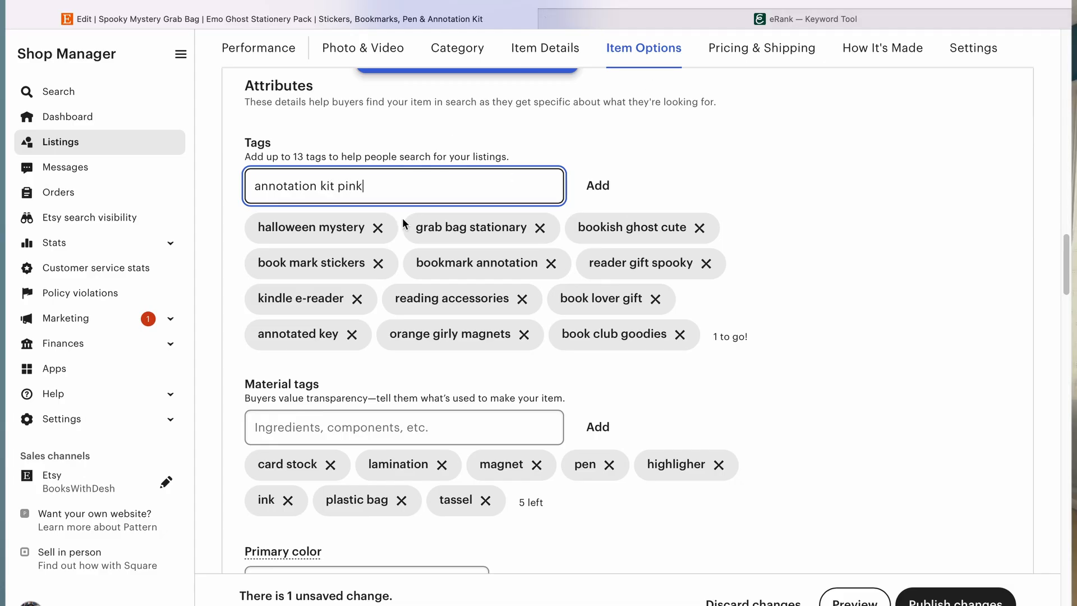
pyautogui.click(599, 189)
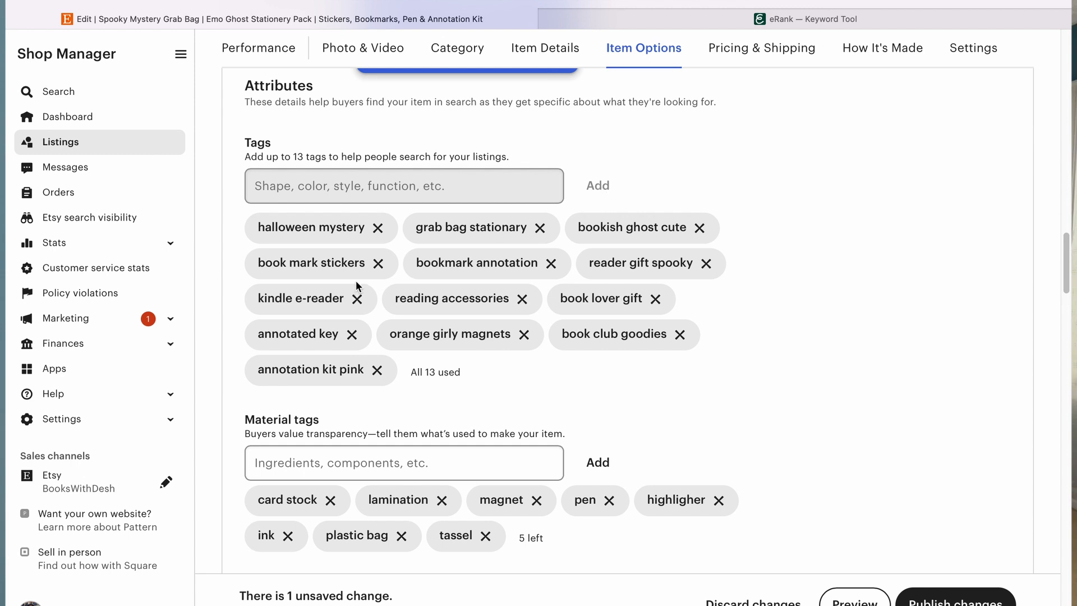
# Step: Swap the "kindle e-reader" tag for "summerween" and publish the listing changes
pyautogui.click(357, 299)
pyautogui.click(413, 182)
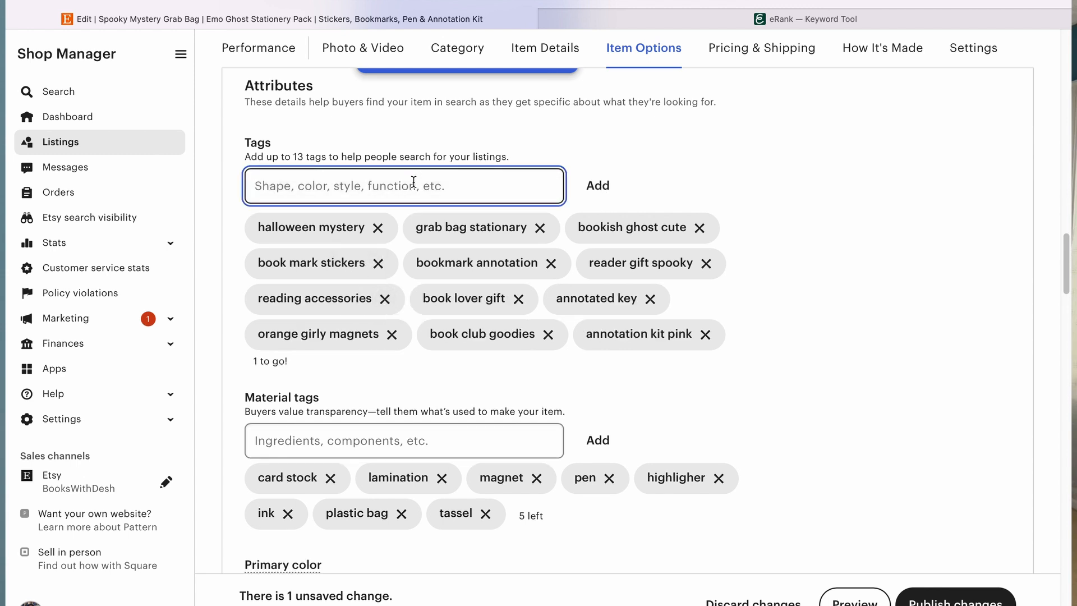
pyautogui.write('summerween')
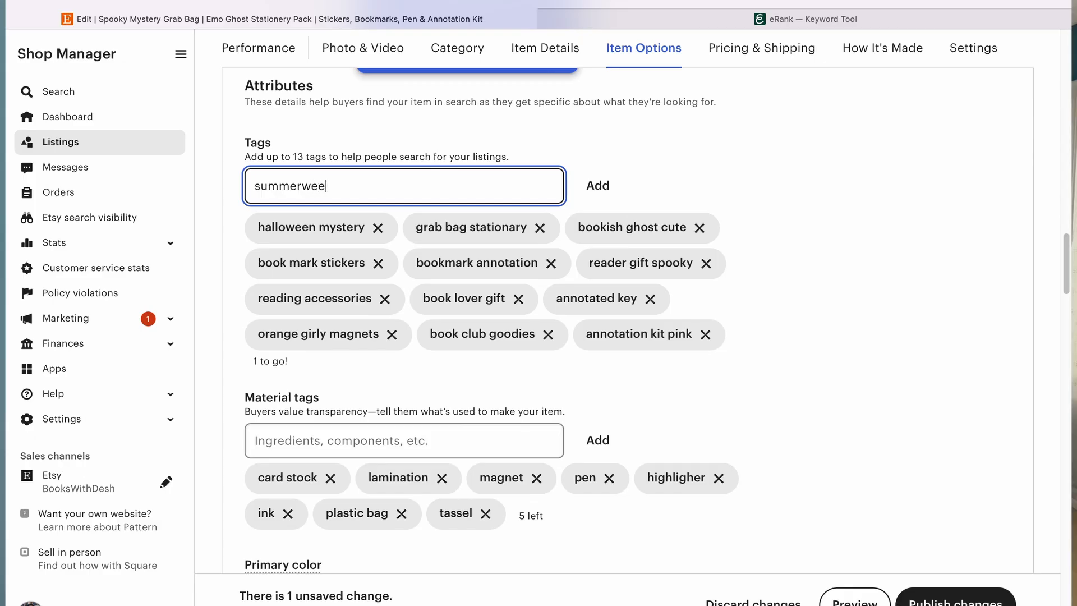
pyautogui.click(955, 602)
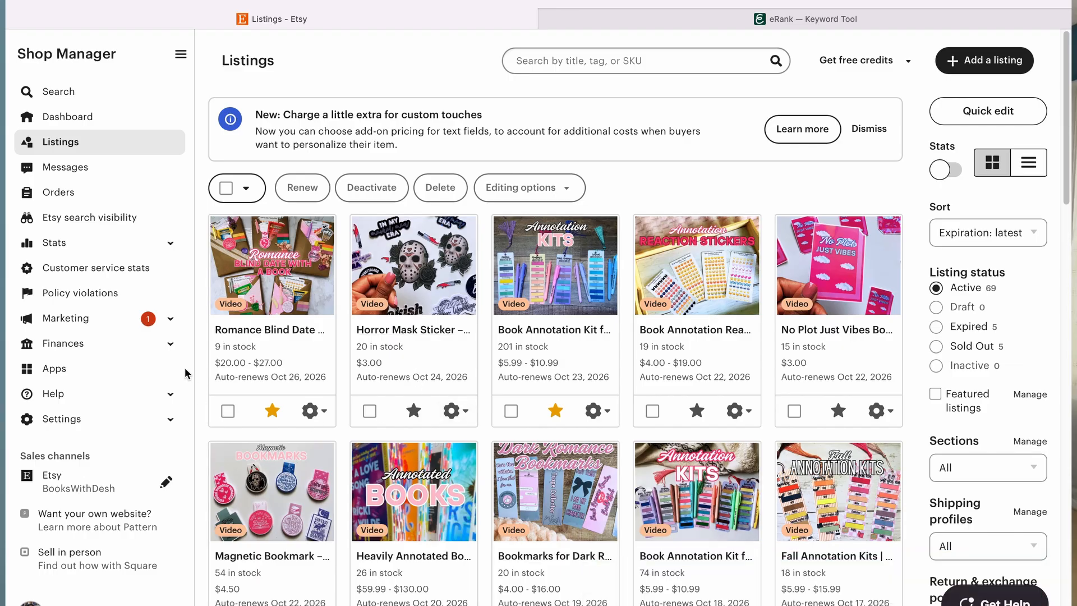
# Step: Open the Marketing sales and discounts page and review the existing offers and promotion options
pyautogui.click(167, 319)
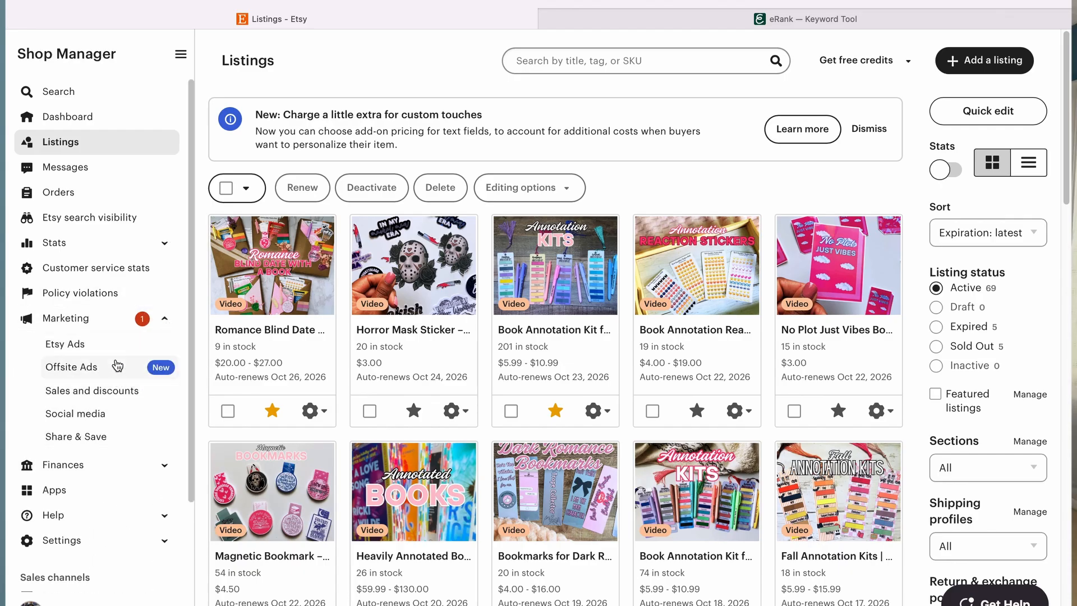
pyautogui.click(113, 399)
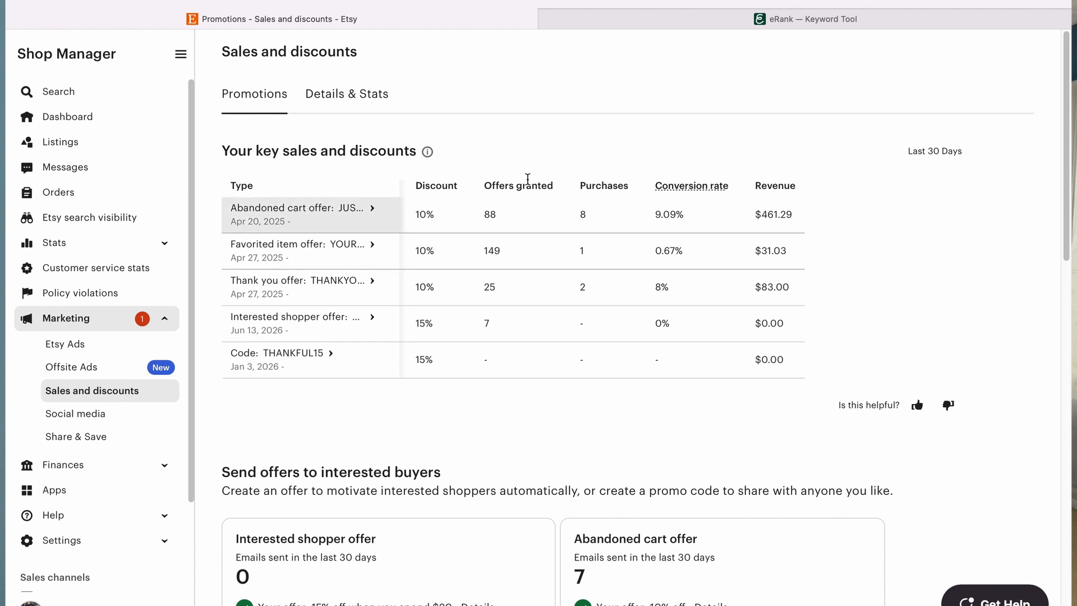
pyautogui.scroll(-8, 621, 331)
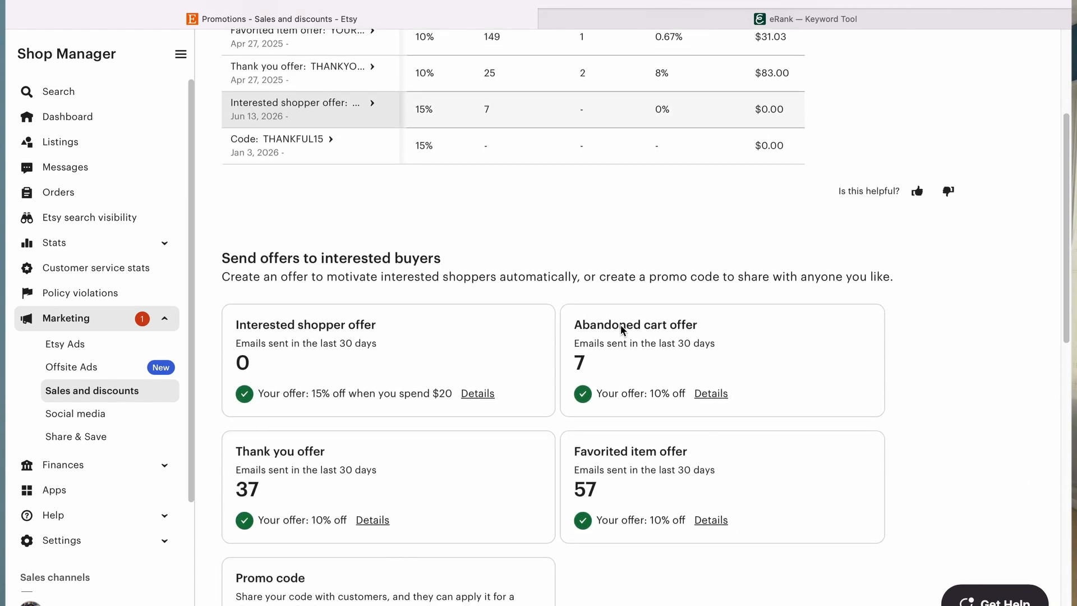
pyautogui.scroll(-4, 621, 333)
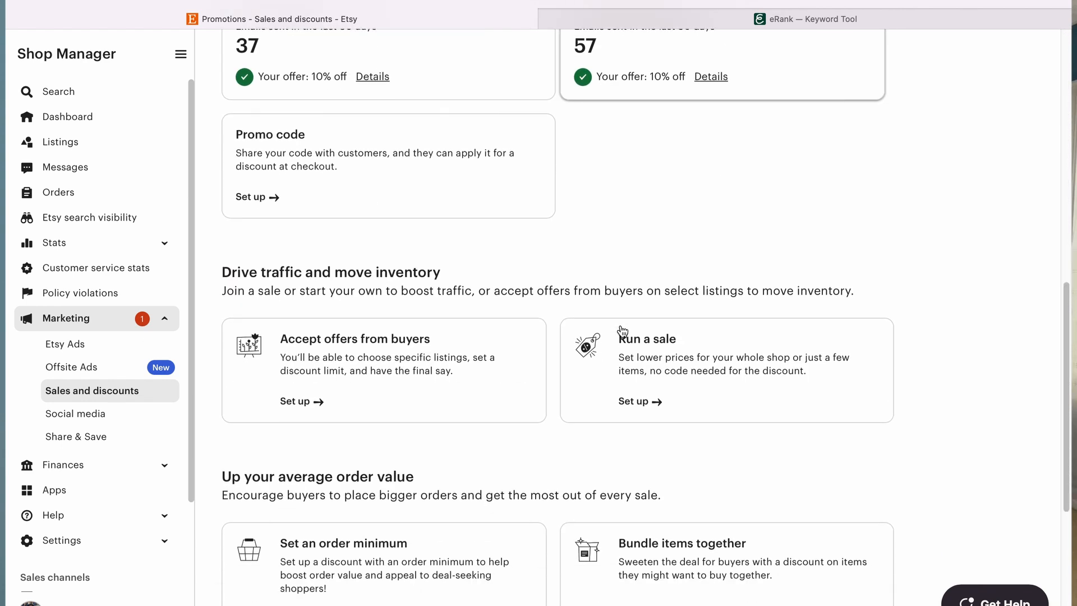
# Step: Start setting up a new sale and set its end date to 07/04/2026
pyautogui.click(722, 352)
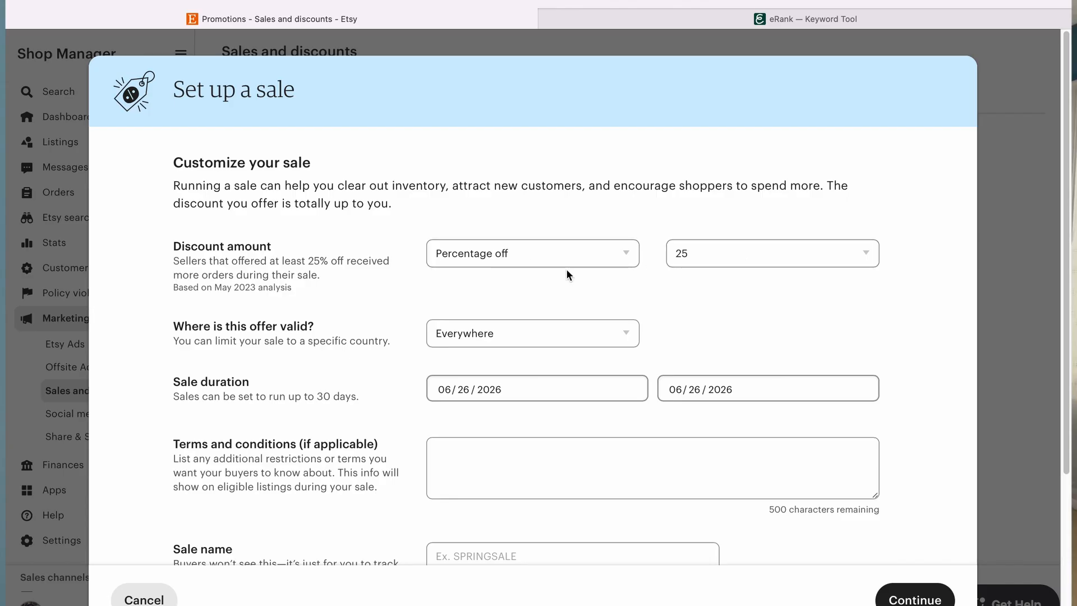
pyautogui.scroll(-3, 609, 322)
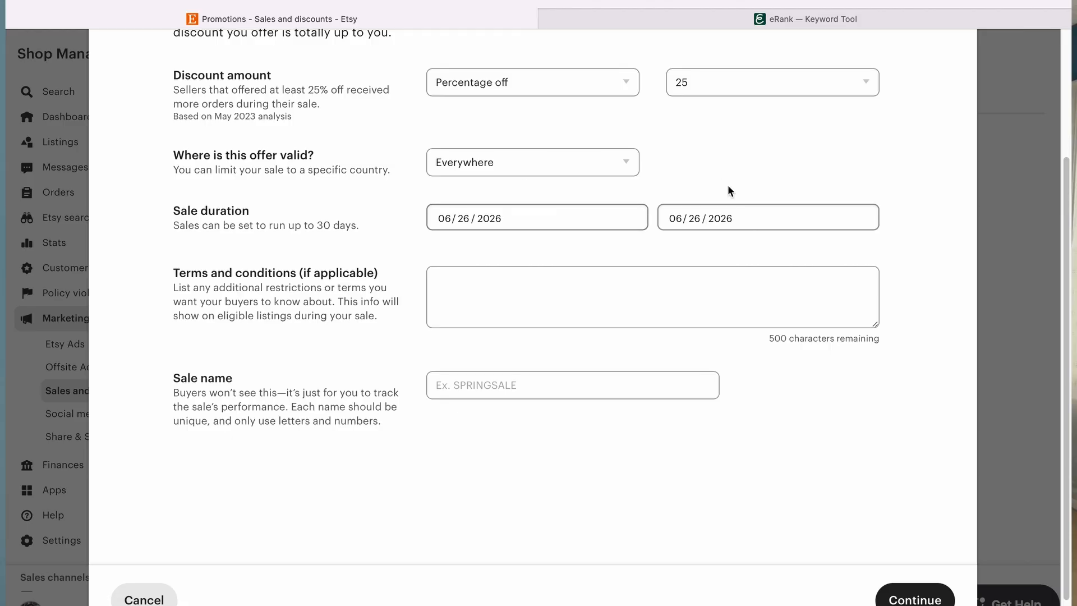
pyautogui.click(695, 220)
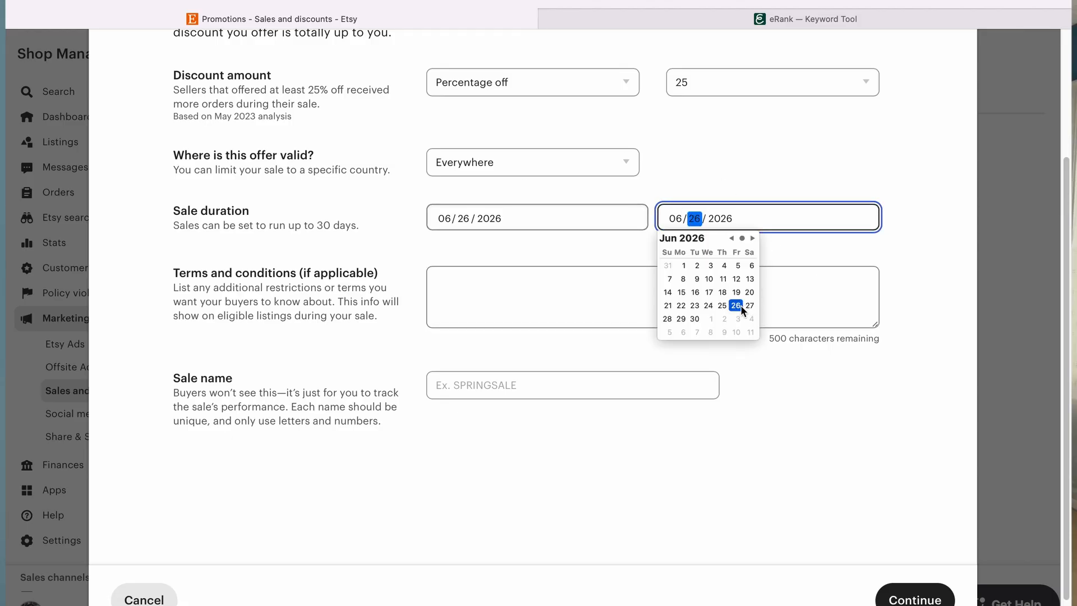
pyautogui.click(752, 319)
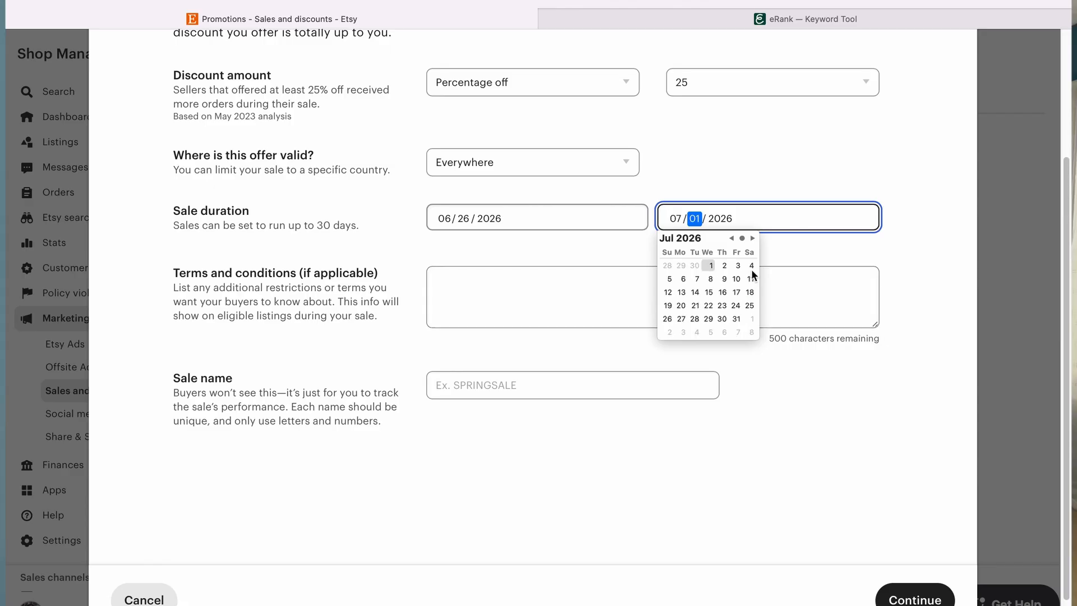
pyautogui.click(731, 238)
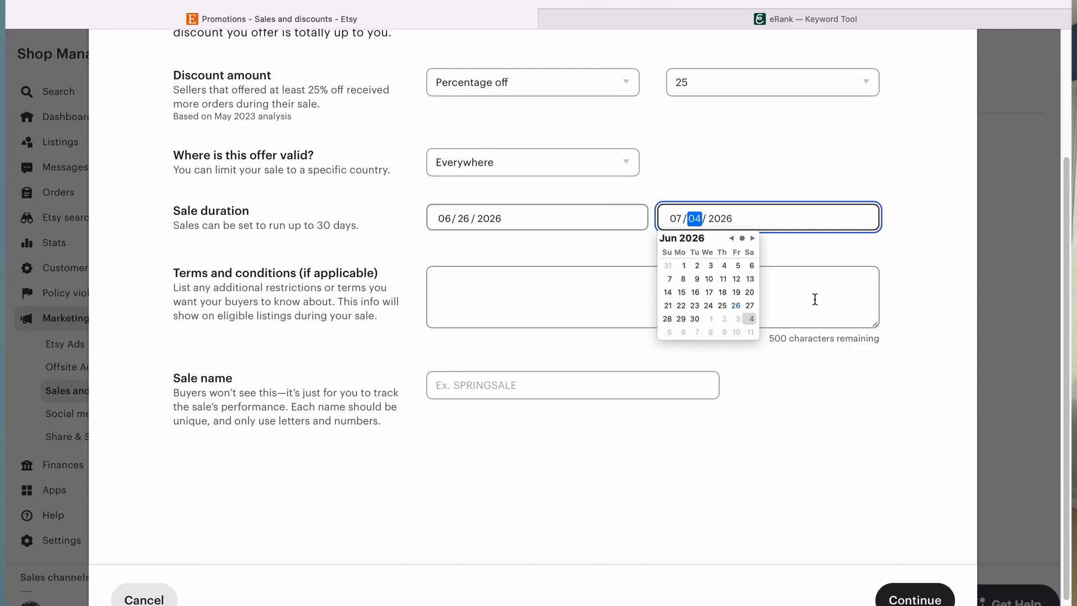
pyautogui.click(813, 300)
# Step: Name the sale SUMMERWEEN and try to continue
pyautogui.click(612, 385)
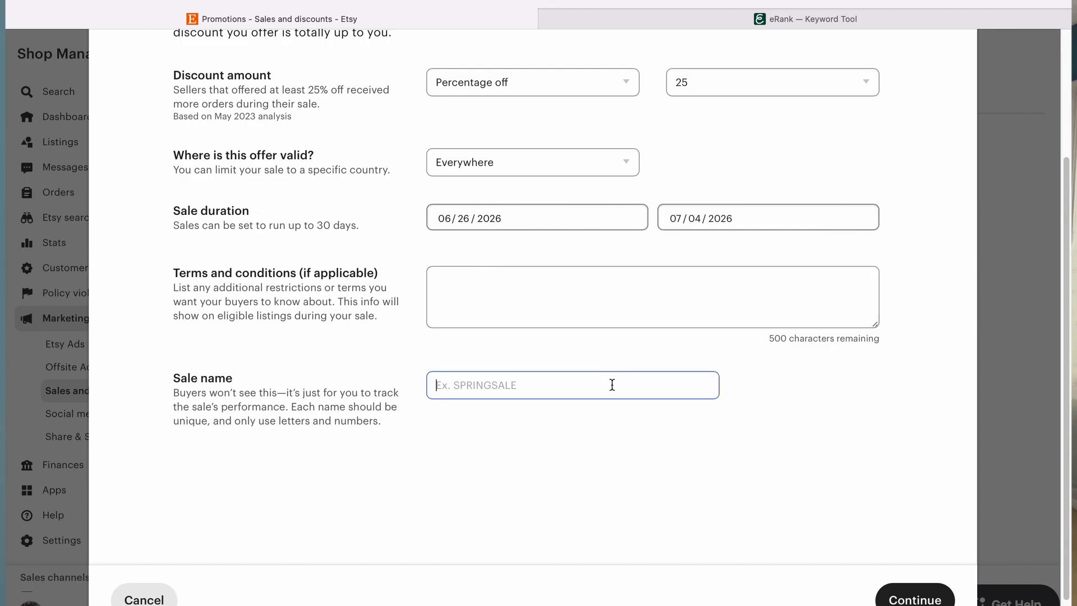
pyautogui.write('SUMMERWEEN')
pyautogui.click(928, 597)
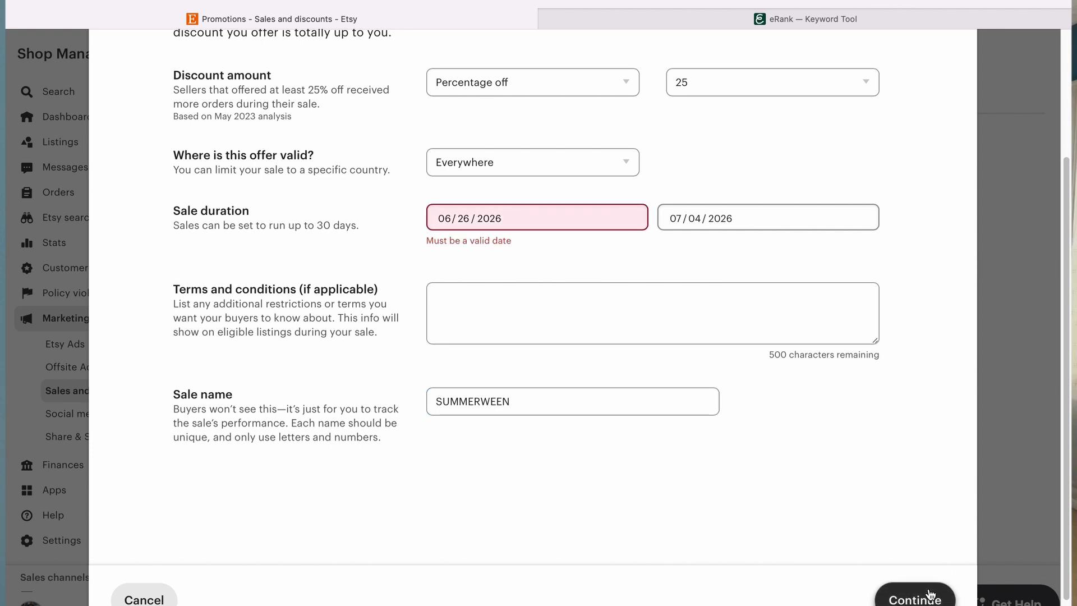
# Step: Reselect 06/26/2026 as the sale's start date and continue to listing selection
pyautogui.click(463, 218)
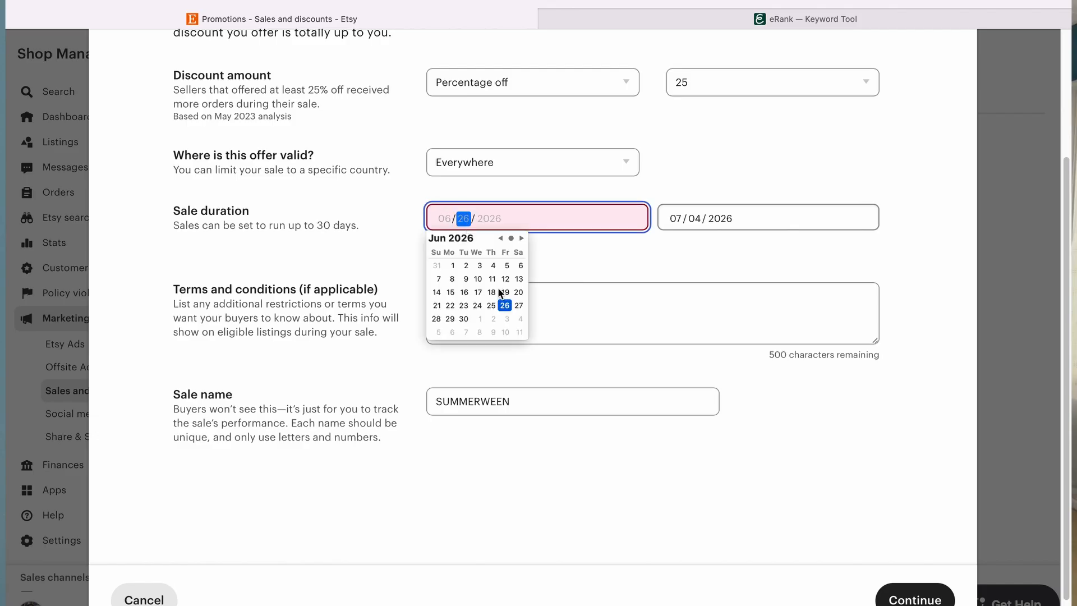
pyautogui.click(505, 305)
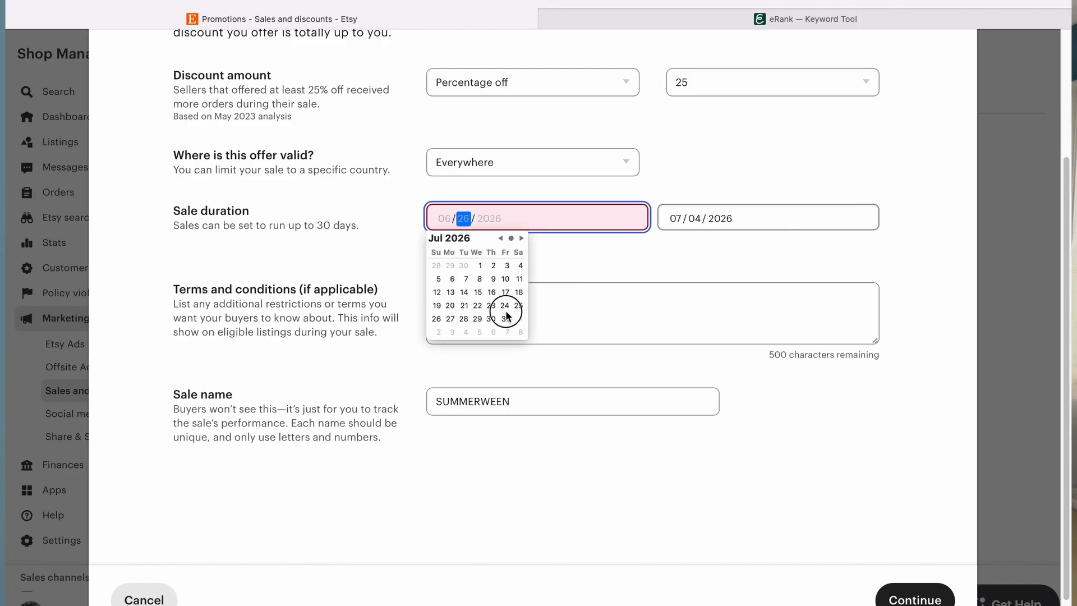
pyautogui.click(564, 246)
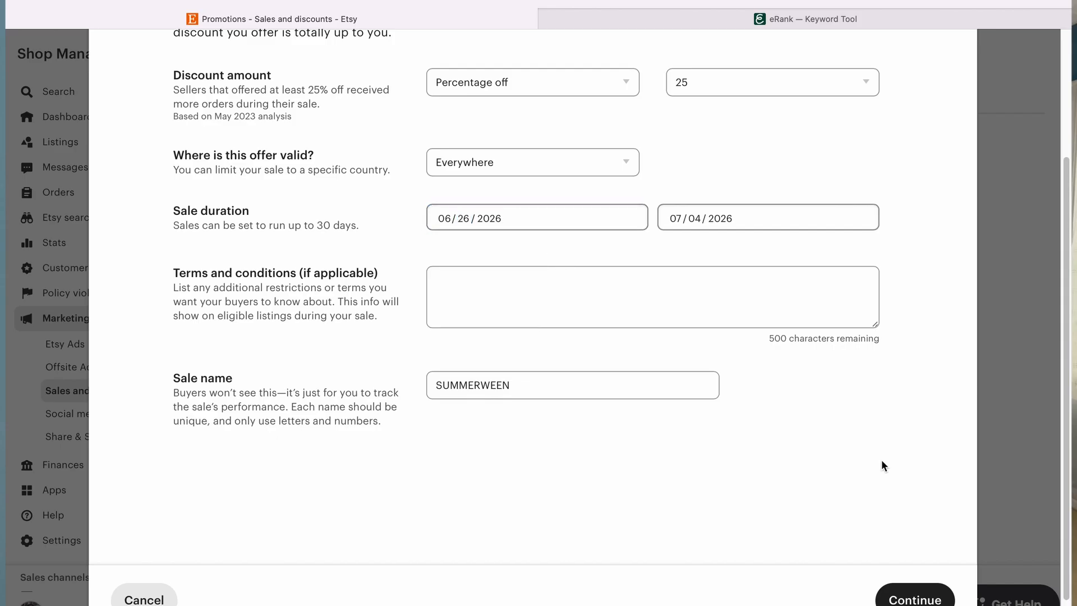
pyautogui.click(915, 598)
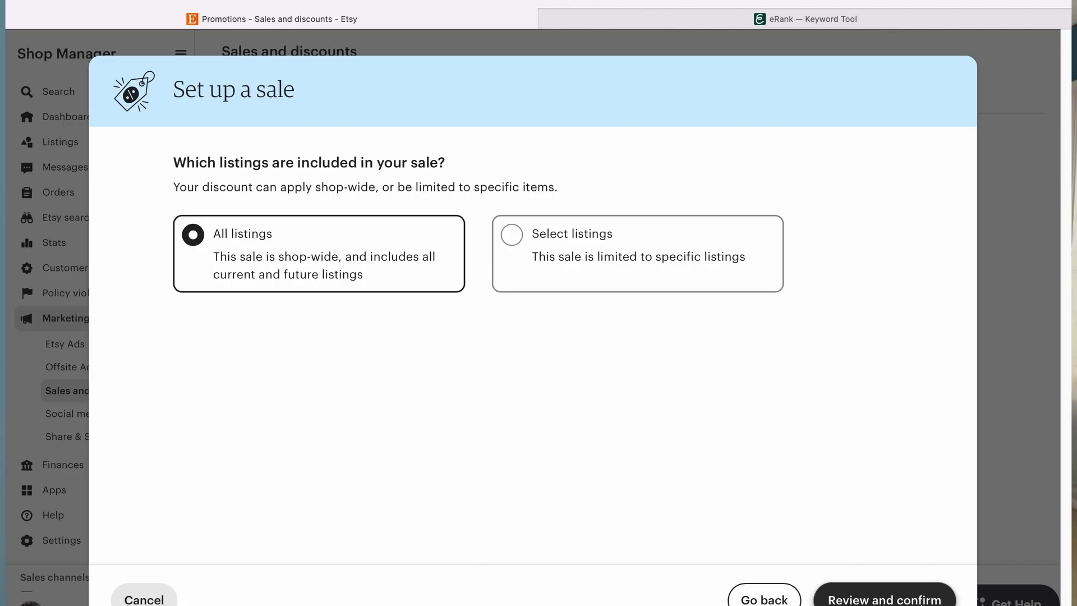
# Step: Limit the sale to selected listings and add the Annotation Kits shop section
pyautogui.click(546, 273)
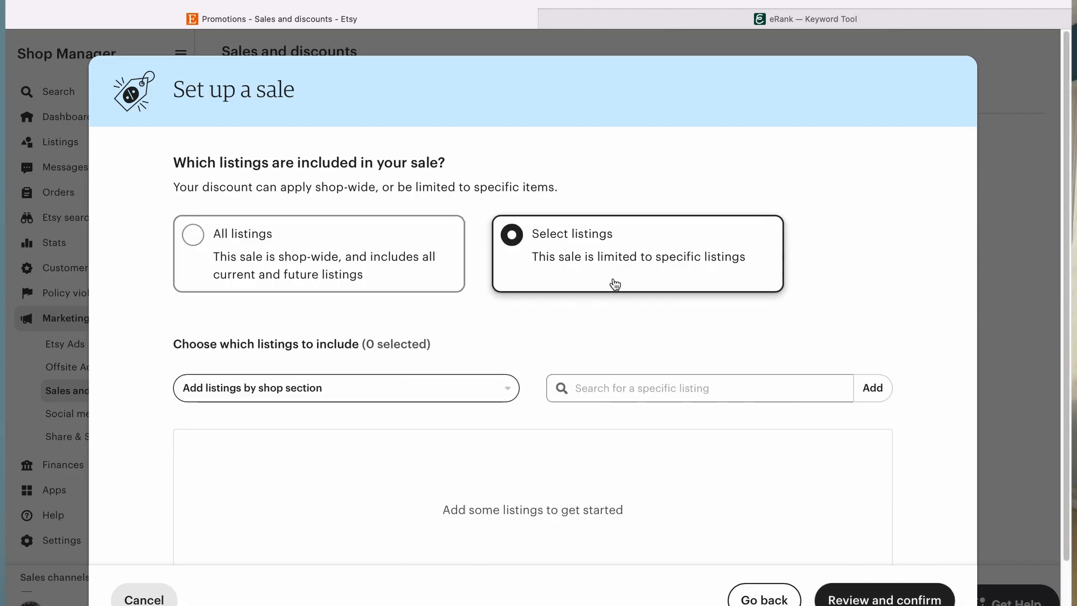
pyautogui.scroll(-3, 525, 432)
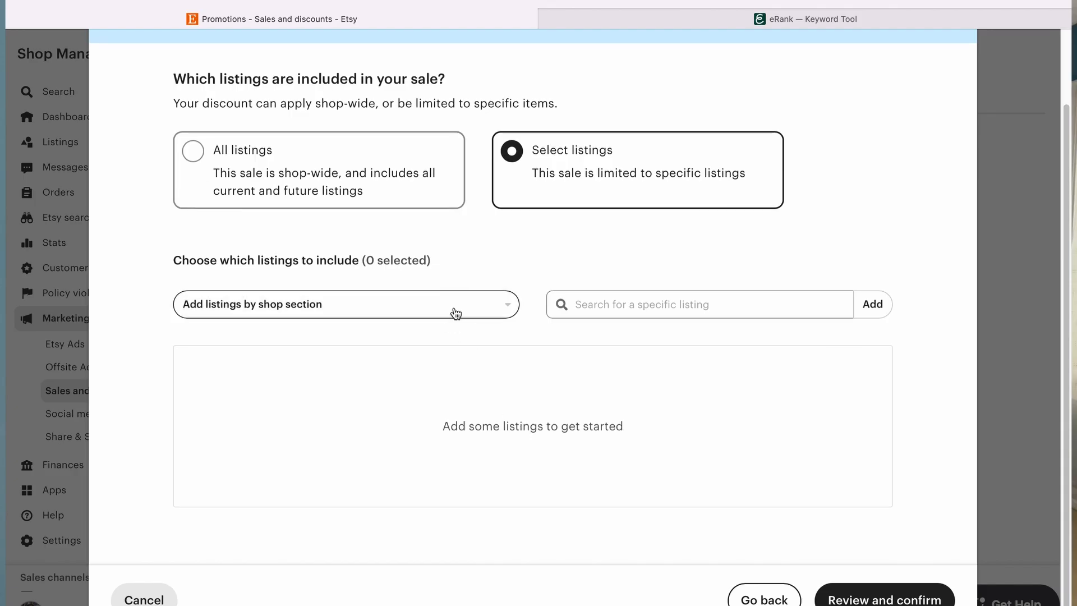
pyautogui.click(454, 312)
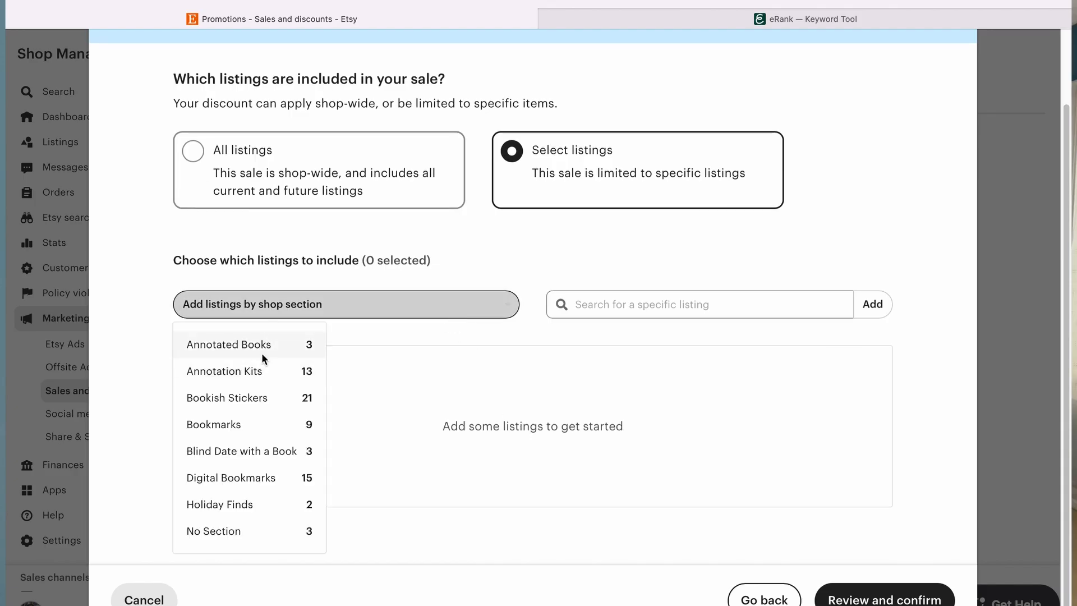
pyautogui.click(267, 373)
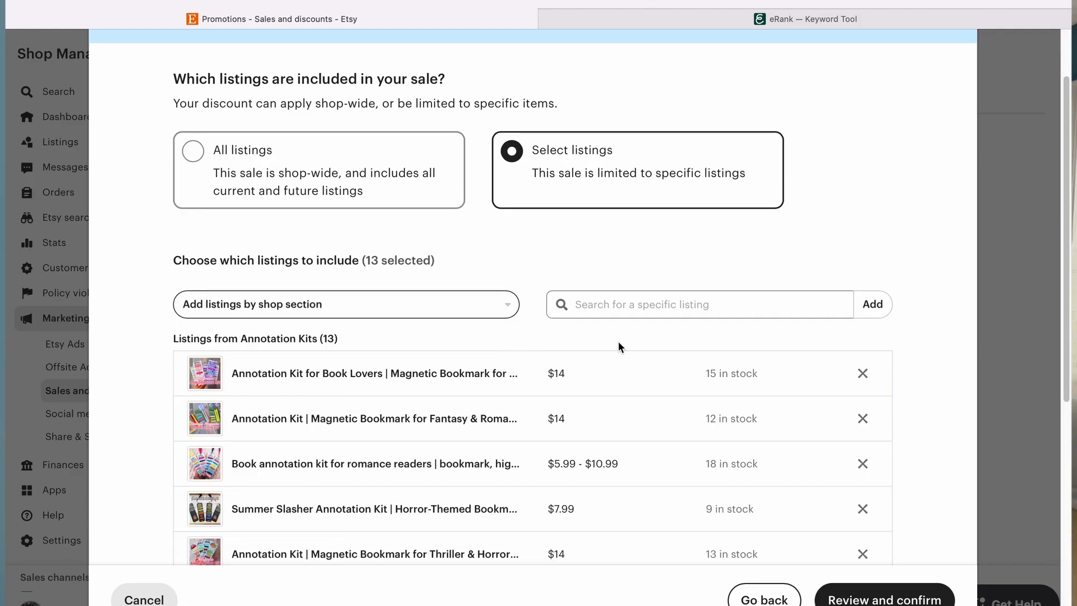
# Step: Add the Bookmarks shop section to the sale's included listings
pyautogui.scroll(-3, 618, 346)
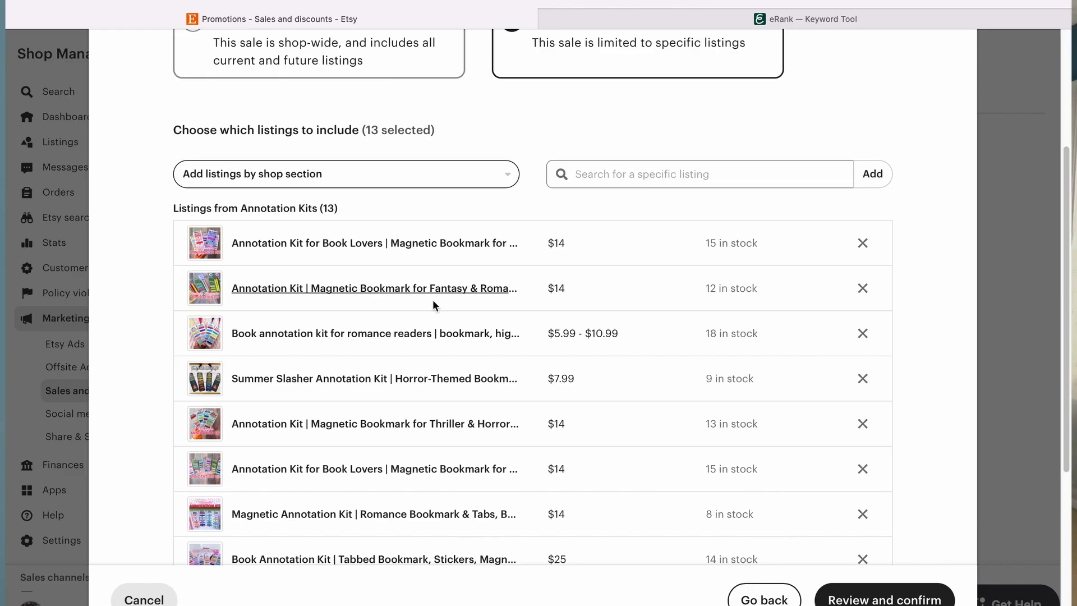
pyautogui.scroll(-3, 421, 415)
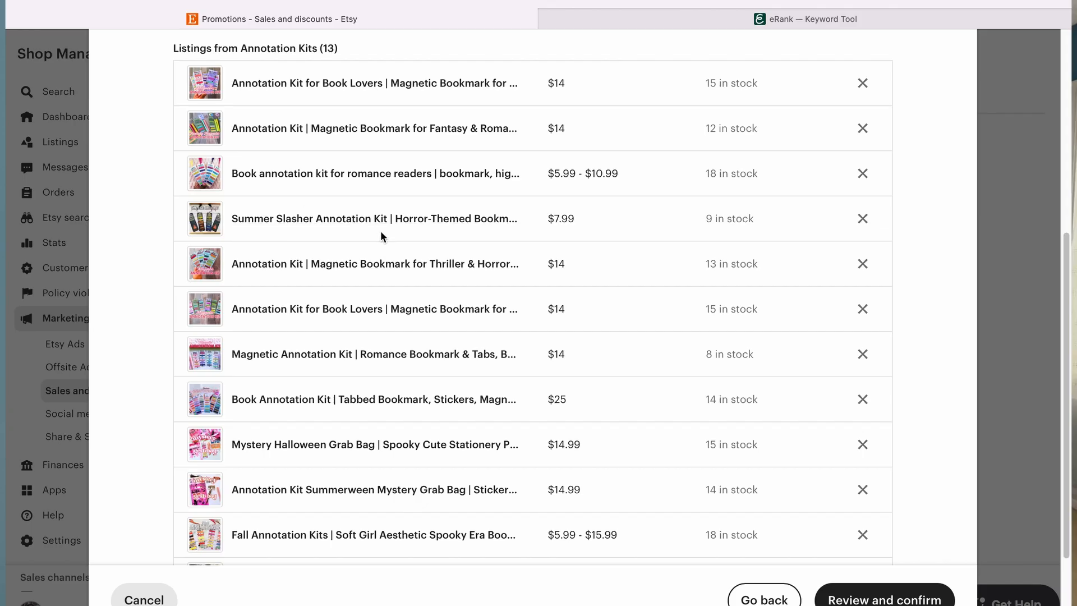
pyautogui.scroll(-2, 380, 232)
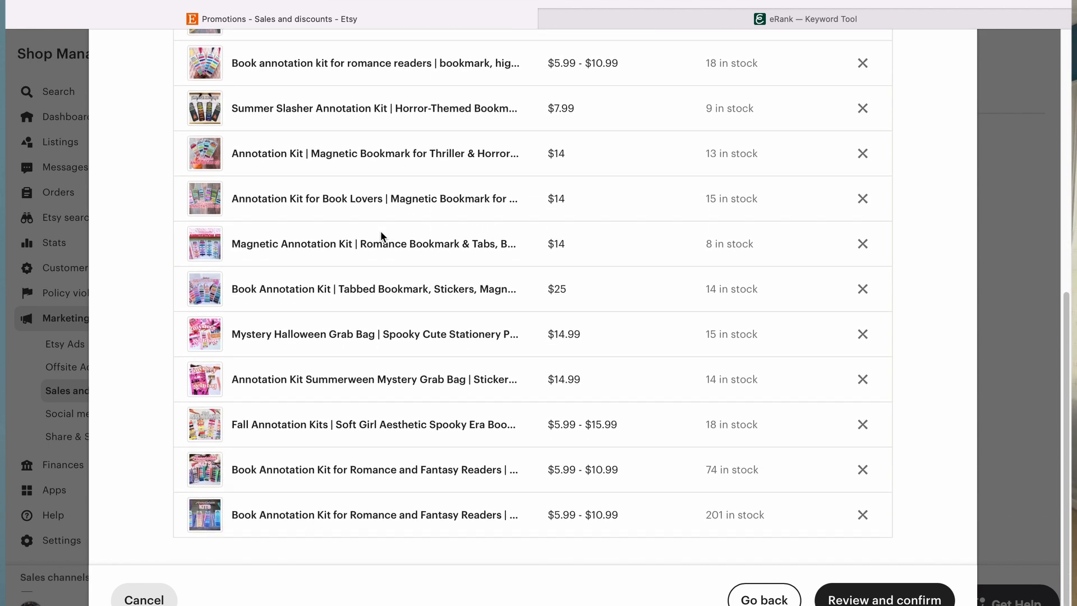
pyautogui.scroll(-1, 380, 230)
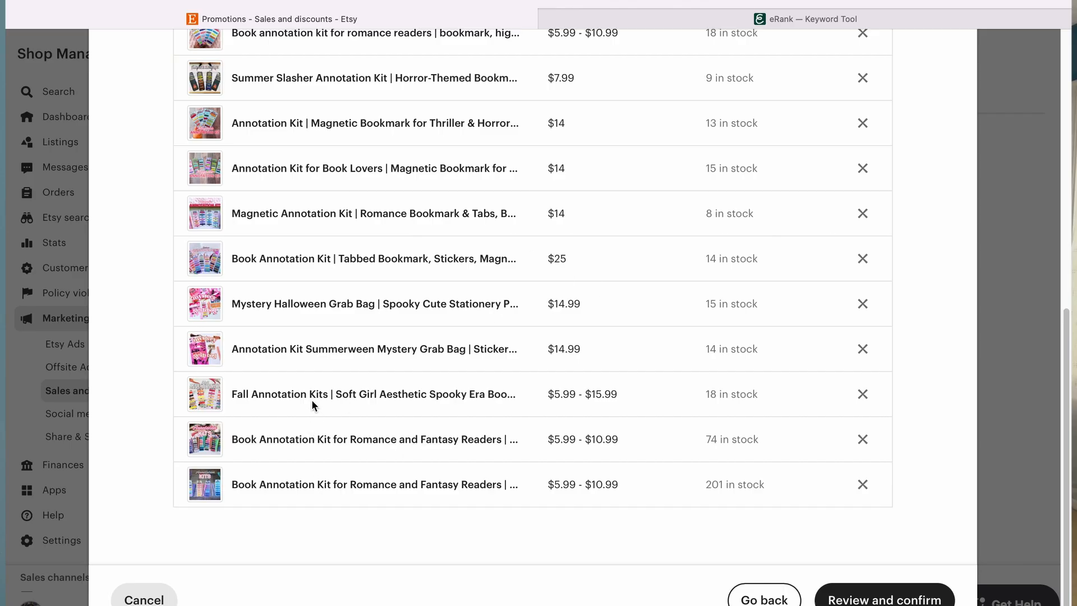
pyautogui.scroll(10, 335, 328)
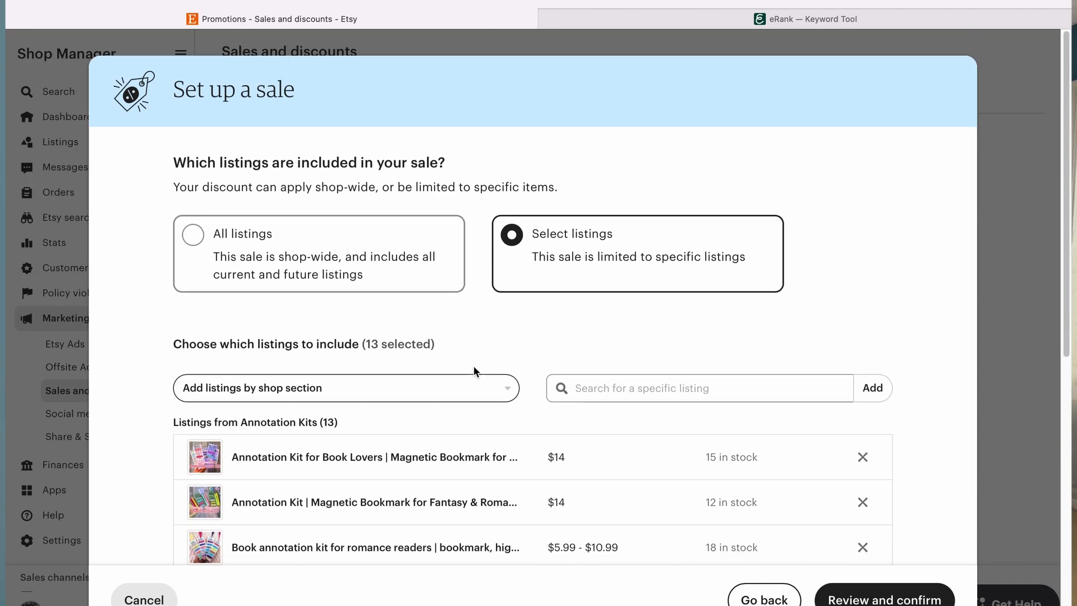
pyautogui.click(485, 389)
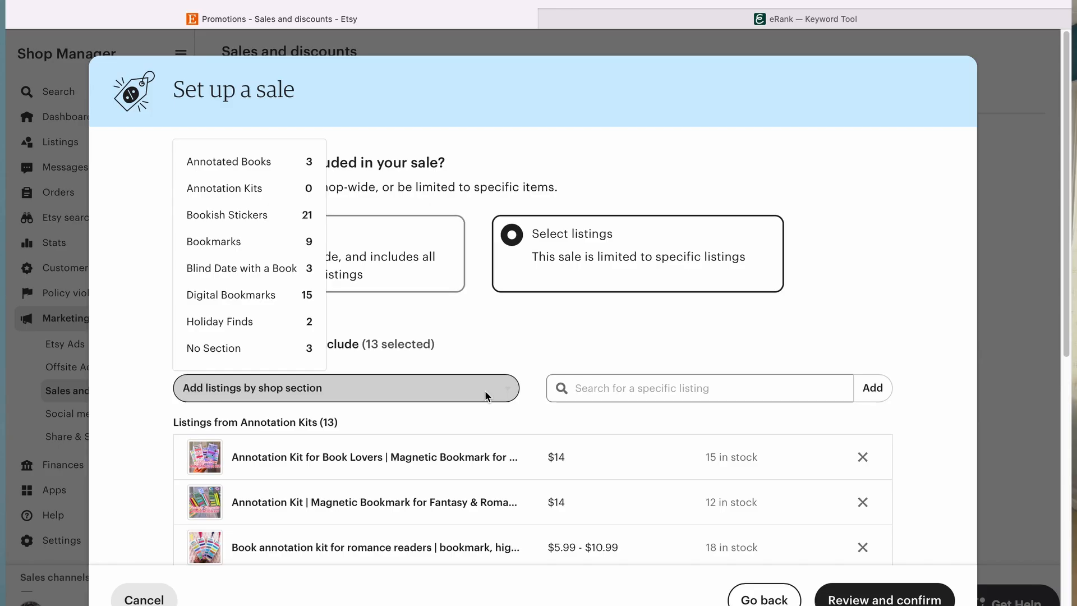
pyautogui.click(270, 245)
# Step: Review and confirm the sale, then close the sale confirmation
pyautogui.scroll(-8, 468, 357)
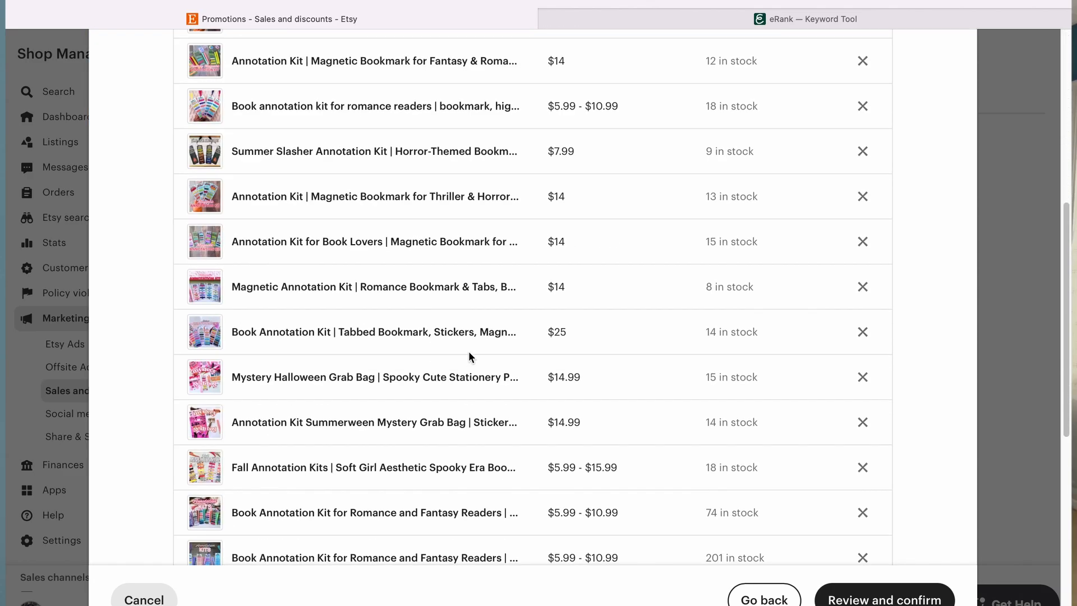
pyautogui.scroll(-7, 469, 353)
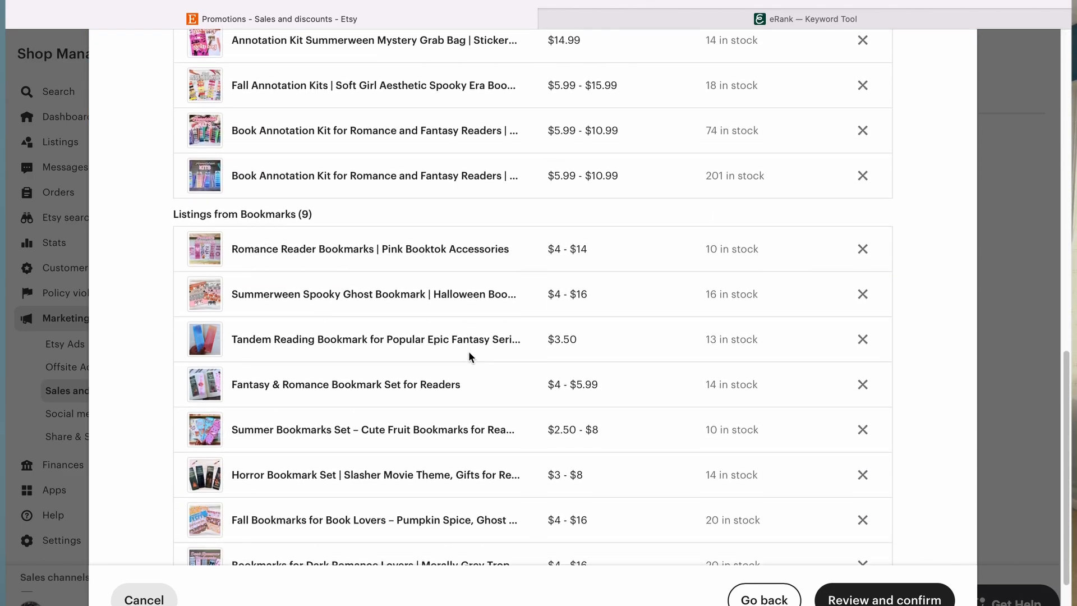
pyautogui.scroll(-2, 469, 357)
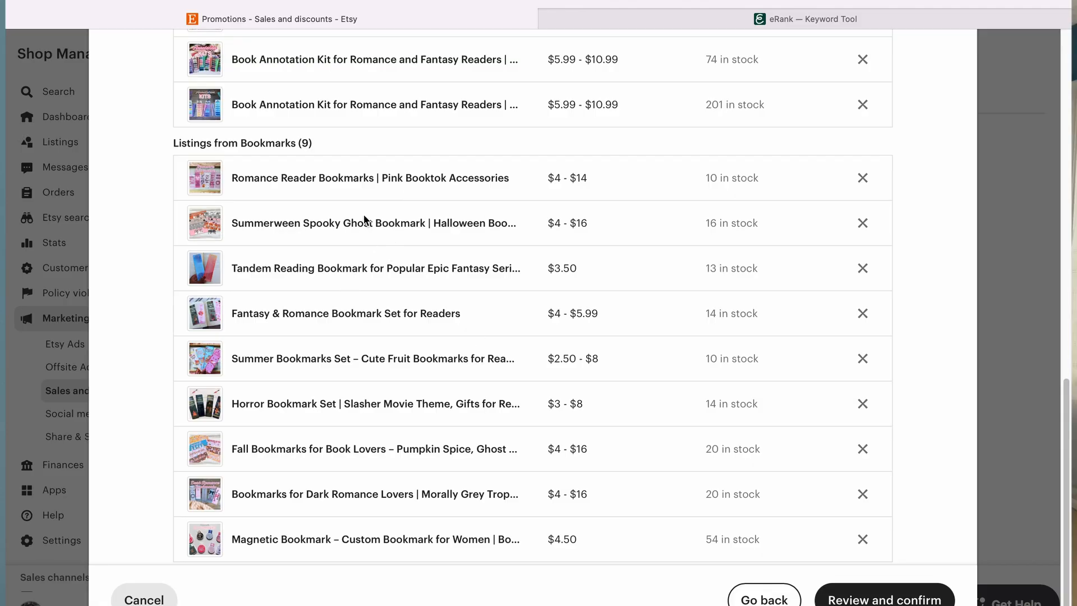
pyautogui.scroll(-2, 352, 382)
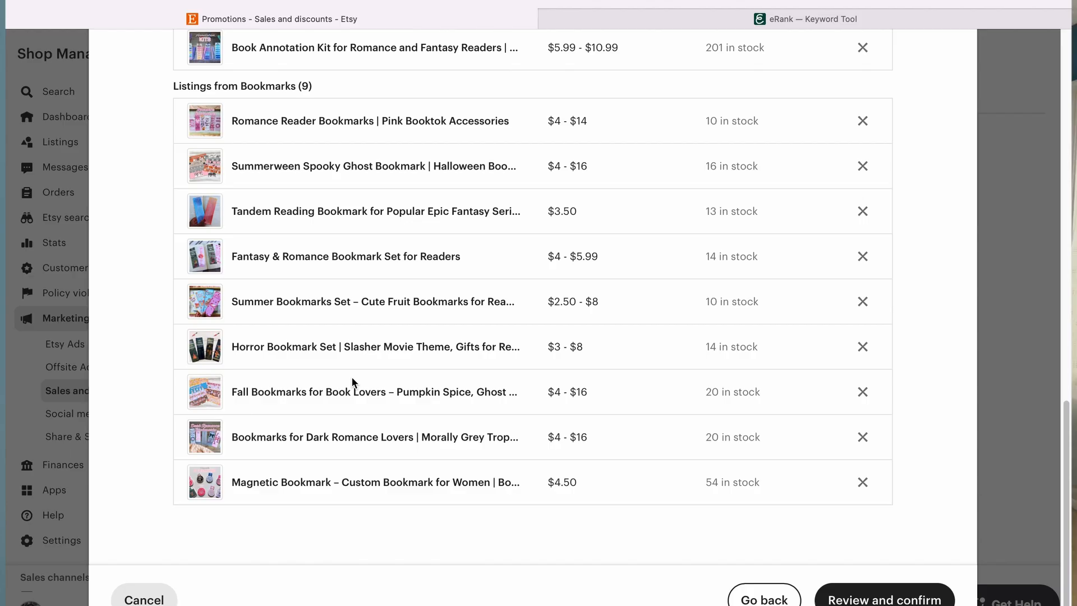
pyautogui.click(928, 599)
pyautogui.click(928, 599)
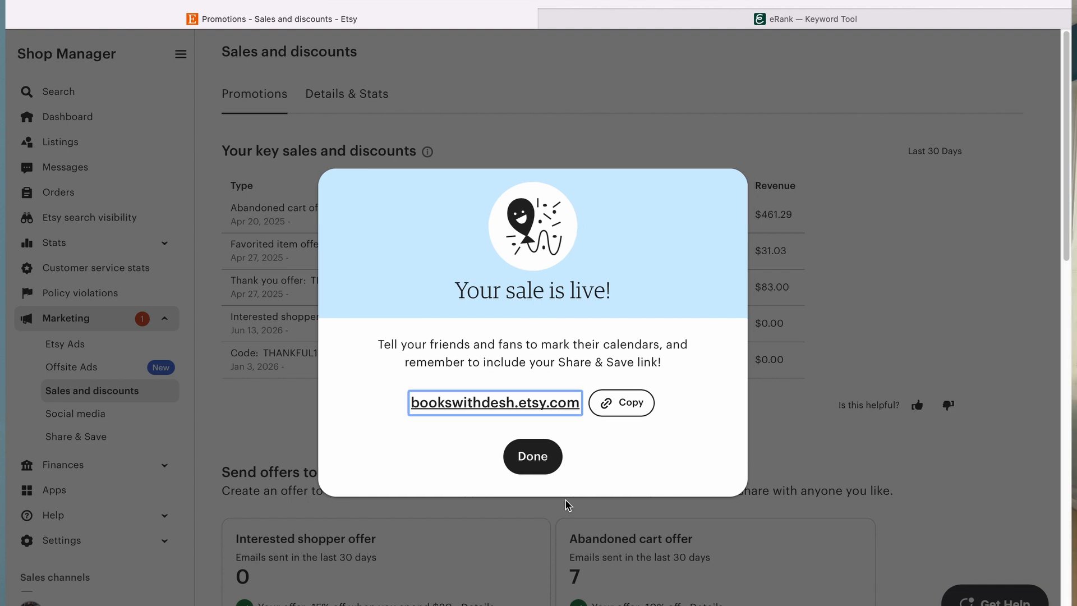
pyautogui.click(525, 454)
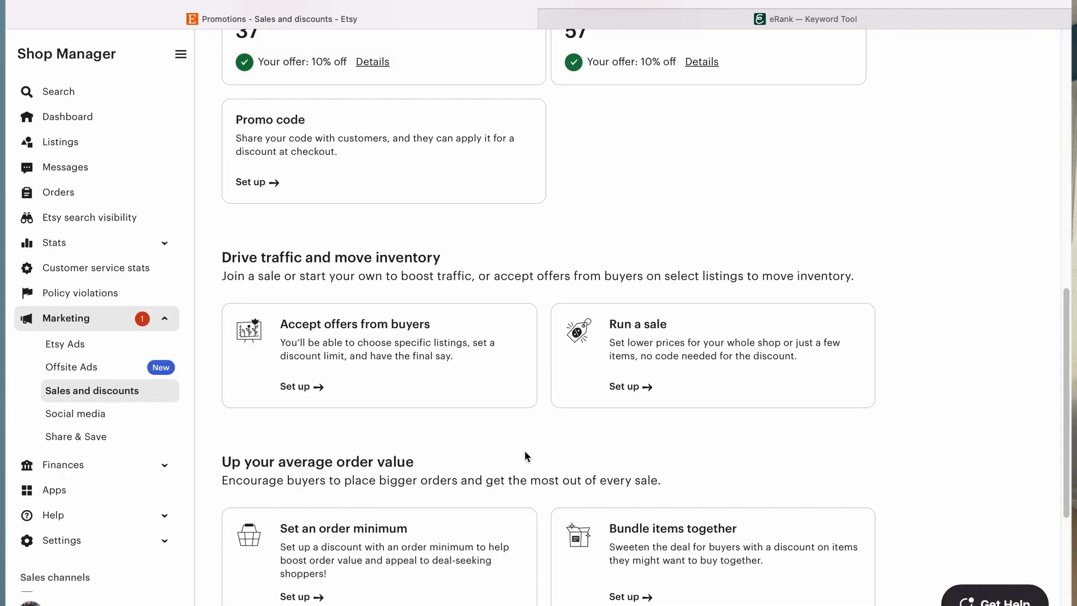